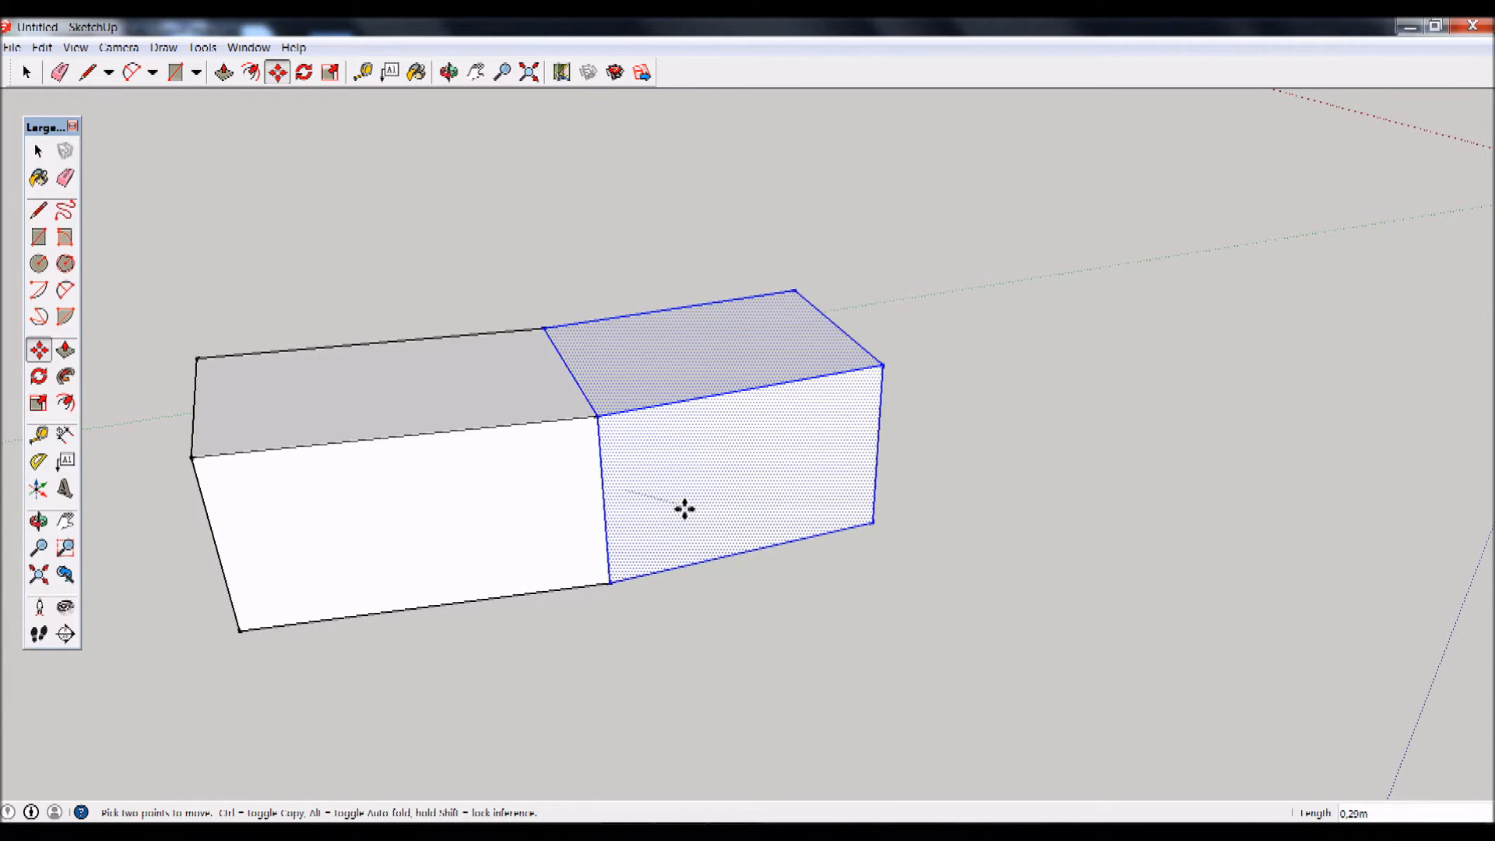
right_click(741, 316)
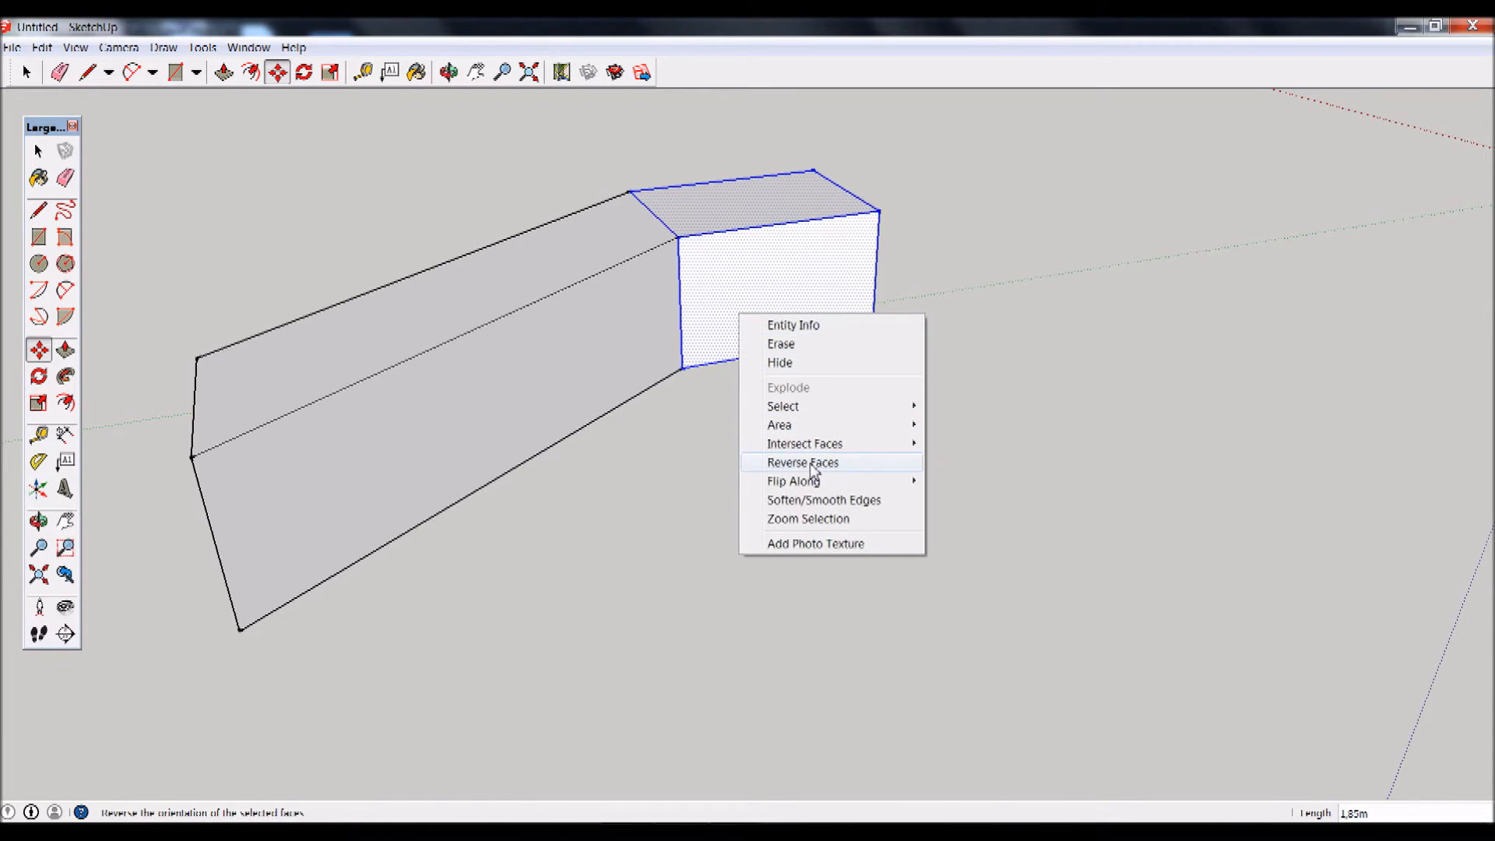
key("Escape")
key("Escape")
key("Escape")
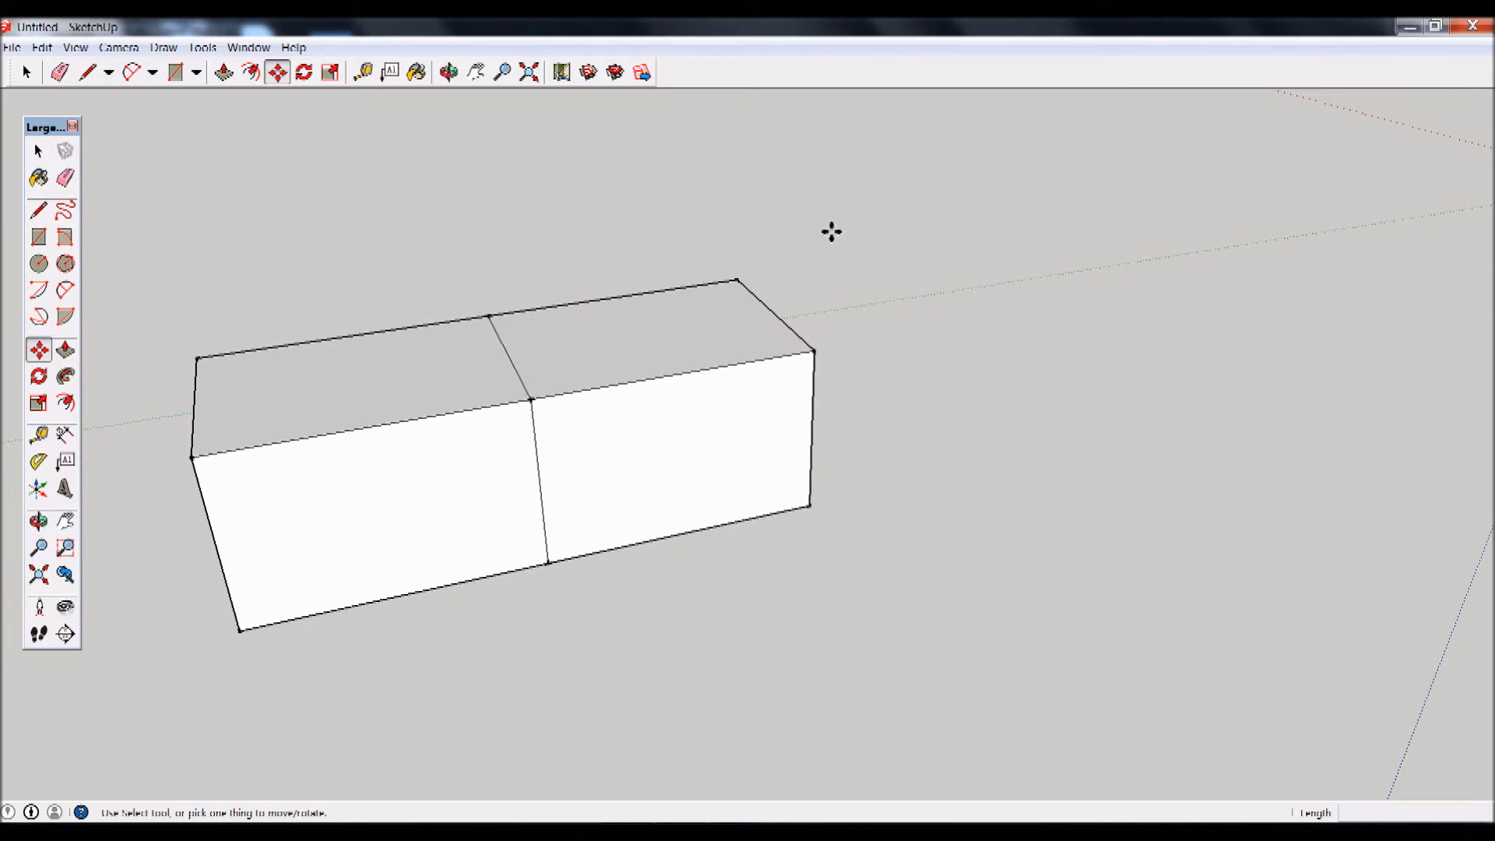
Select all parts of the lamp post beside the Component label and make them into one component with the default settings.
scroll(831, 220, "down", 5)
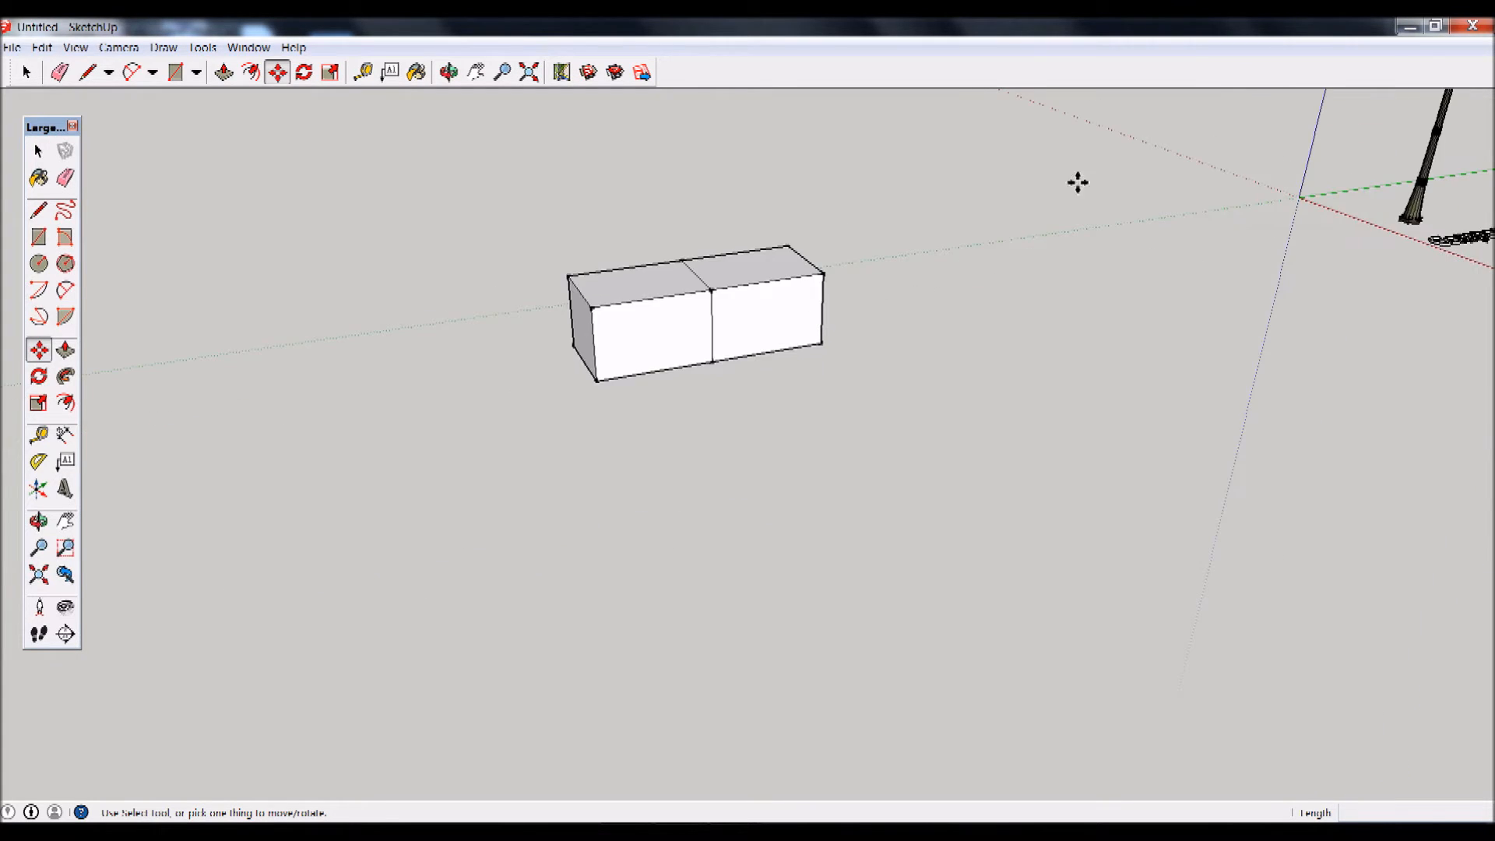
middle_click_drag(1152, 178, 238, 591, "shift")
middle_click_drag(549, 562, 550, 504)
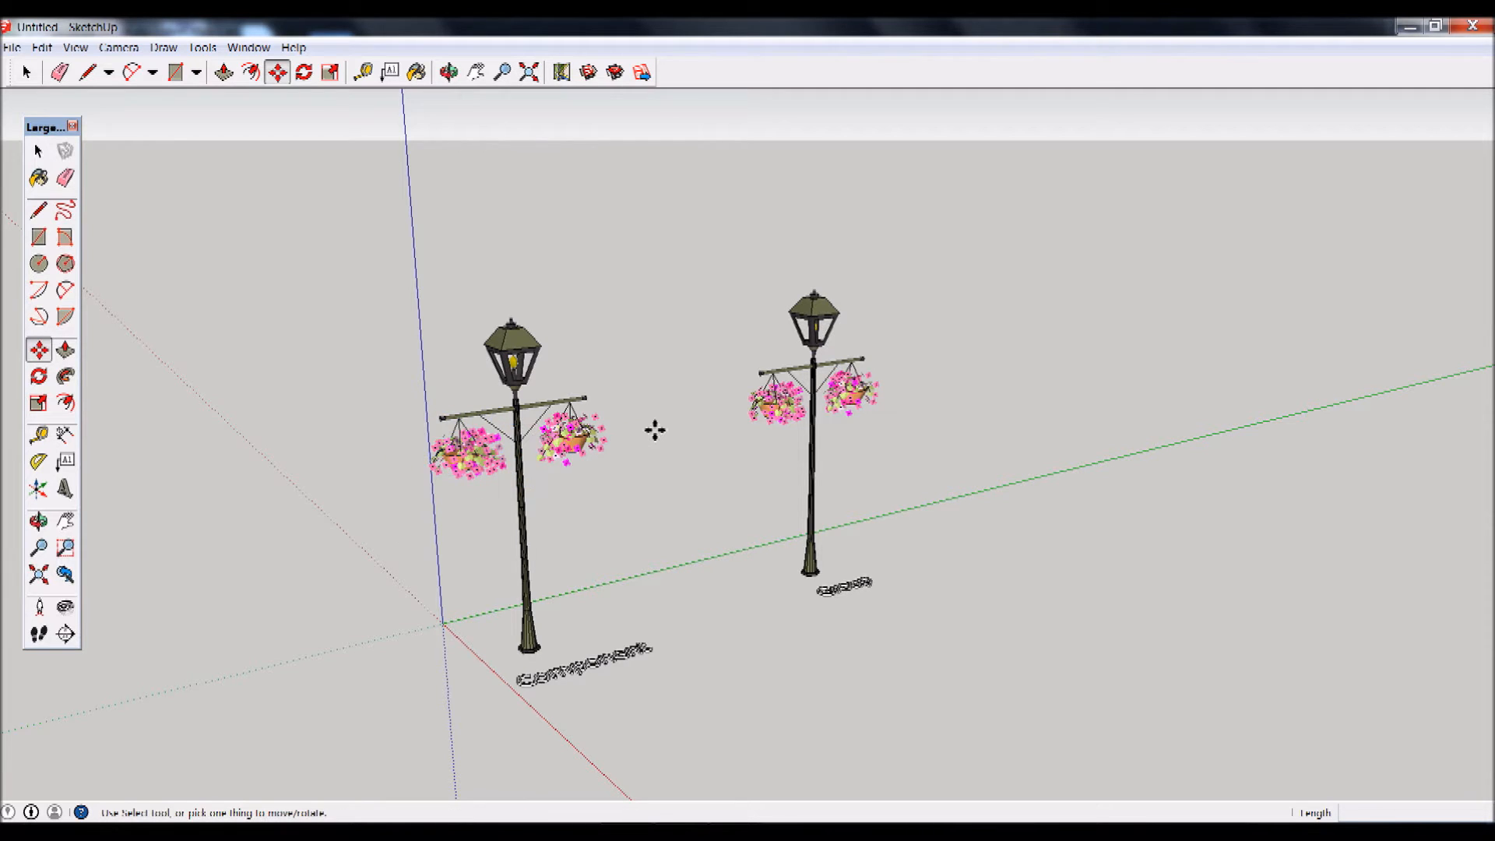
left_click(38, 152)
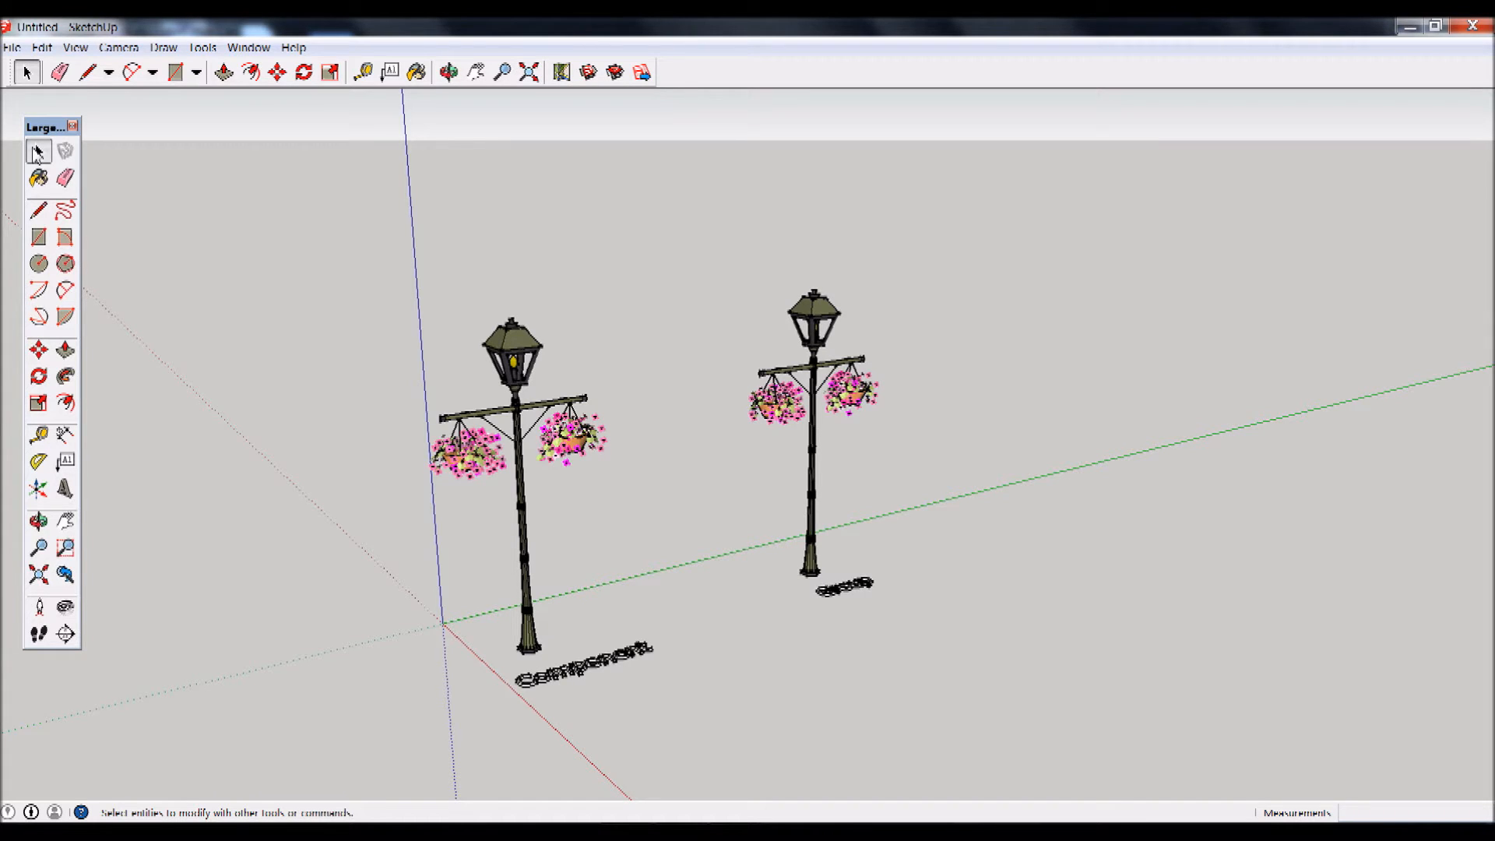
left_click_drag(337, 260, 611, 663)
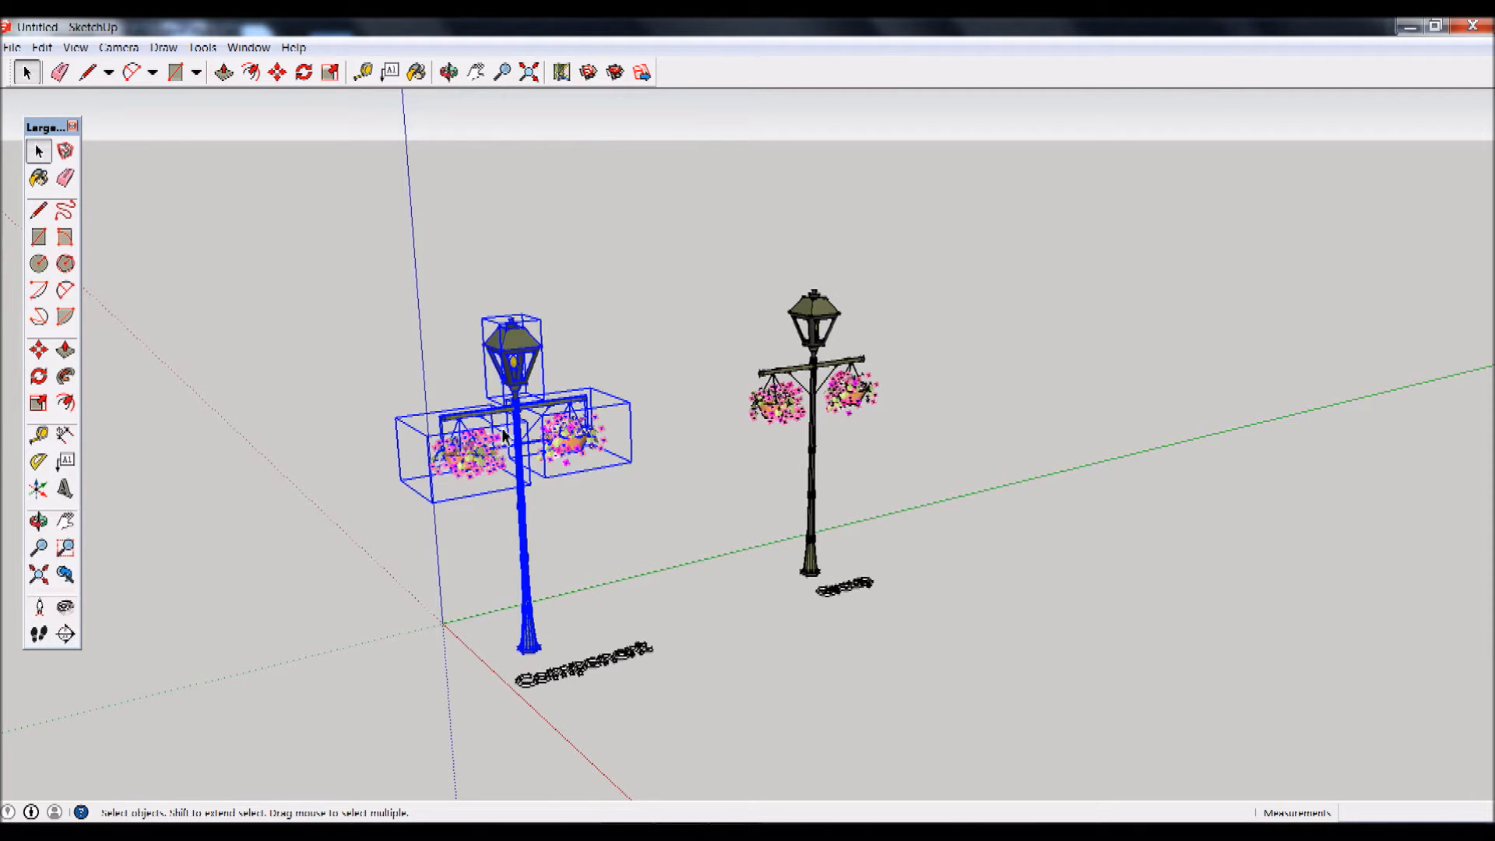
right_click(513, 383)
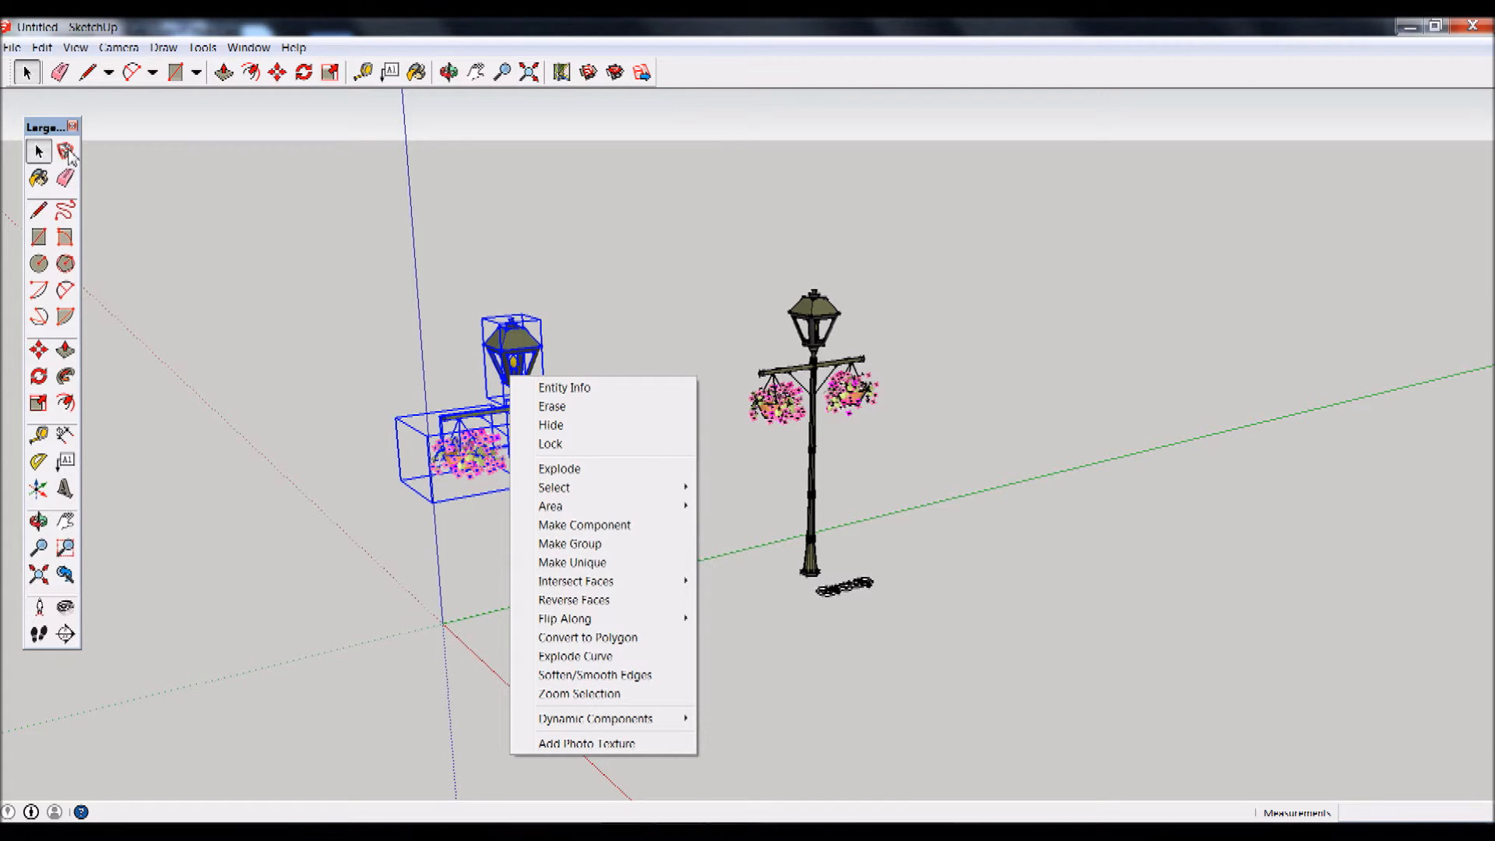
key("g")
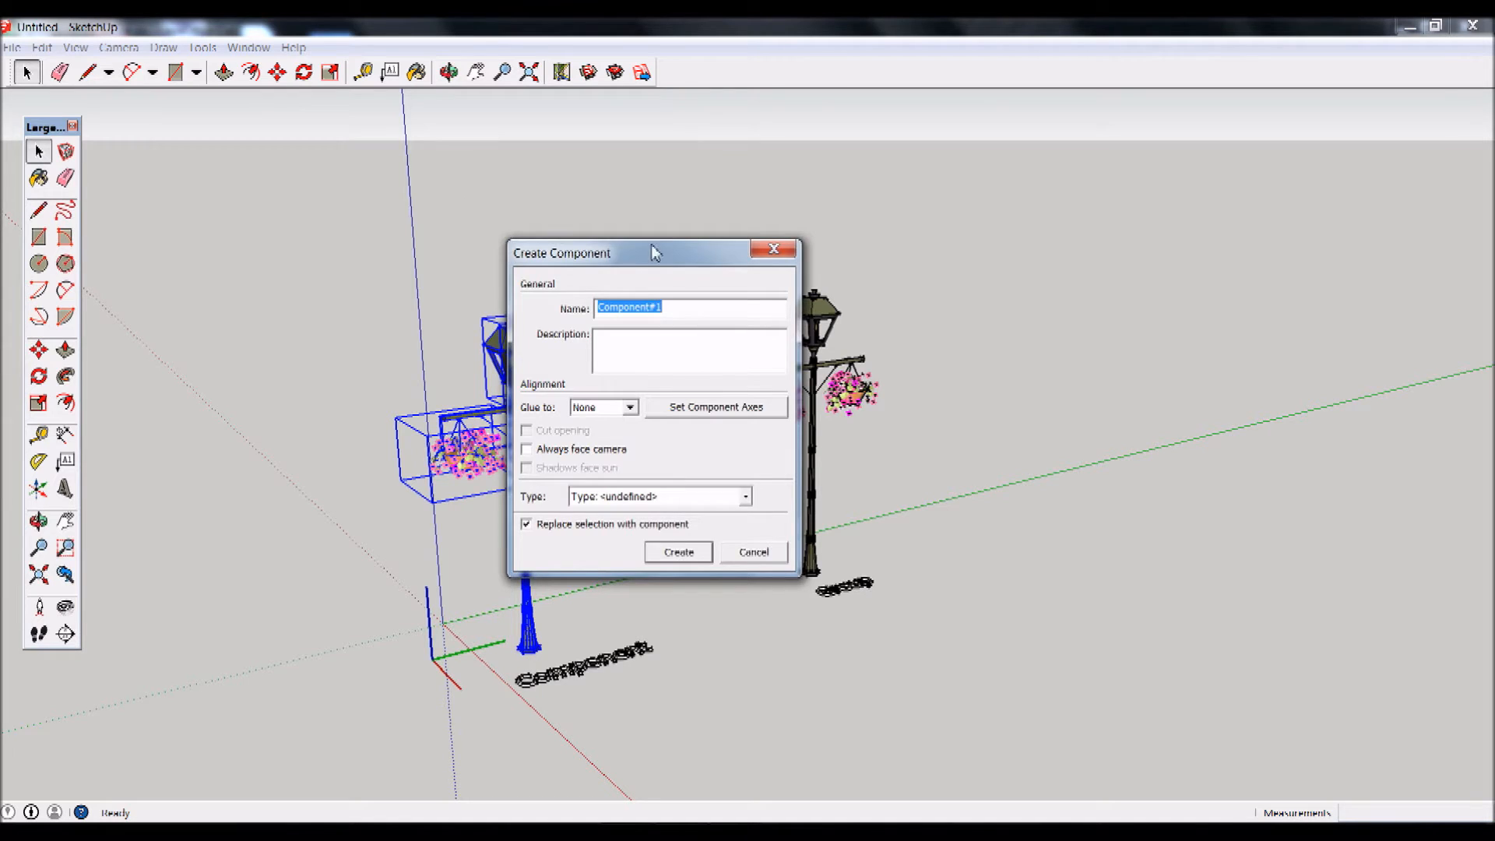
left_click_drag(656, 253, 779, 175)
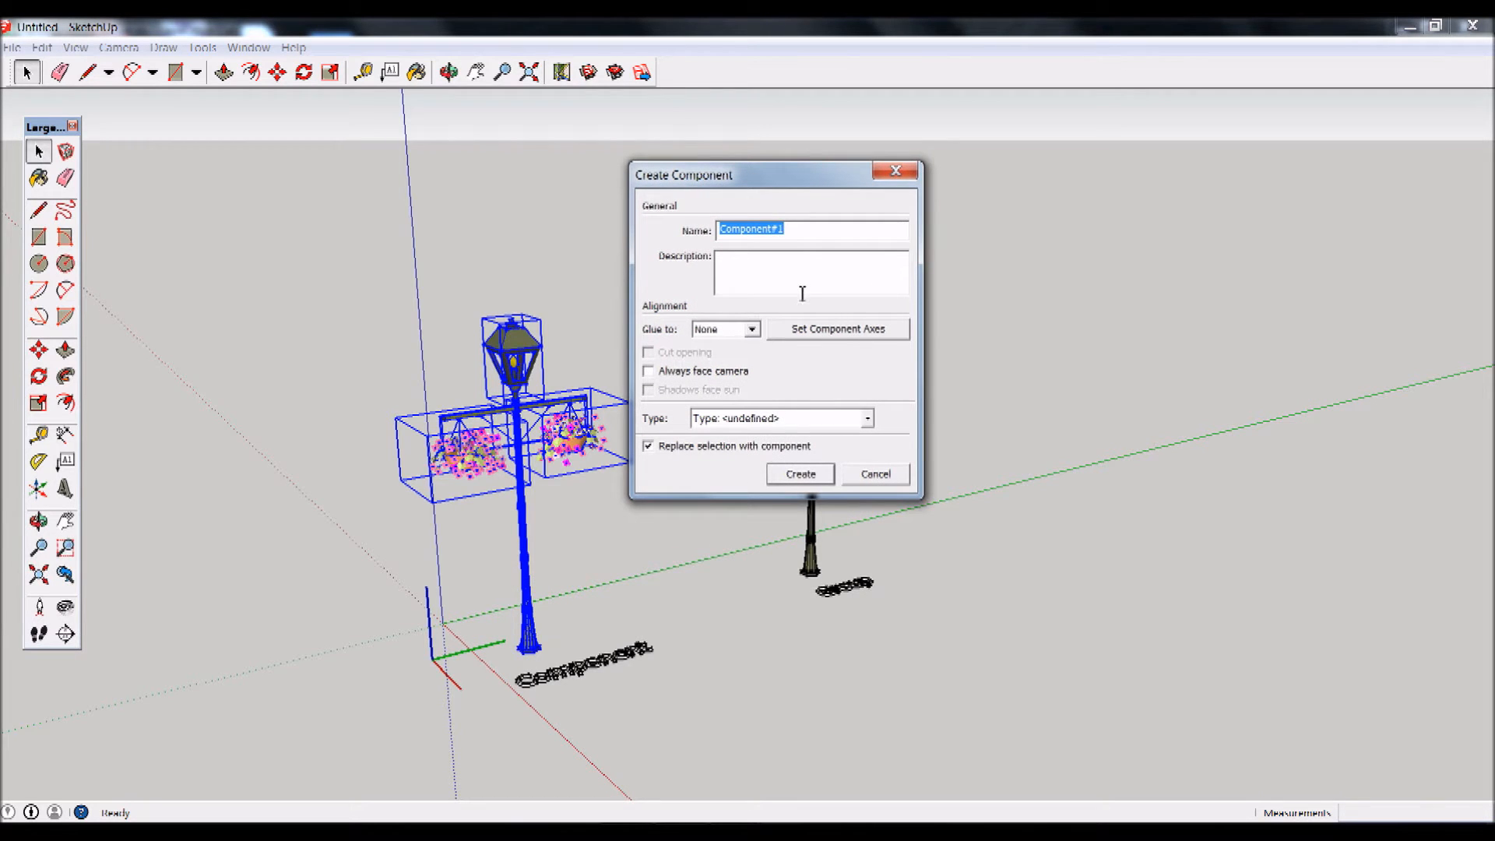
left_click(801, 480)
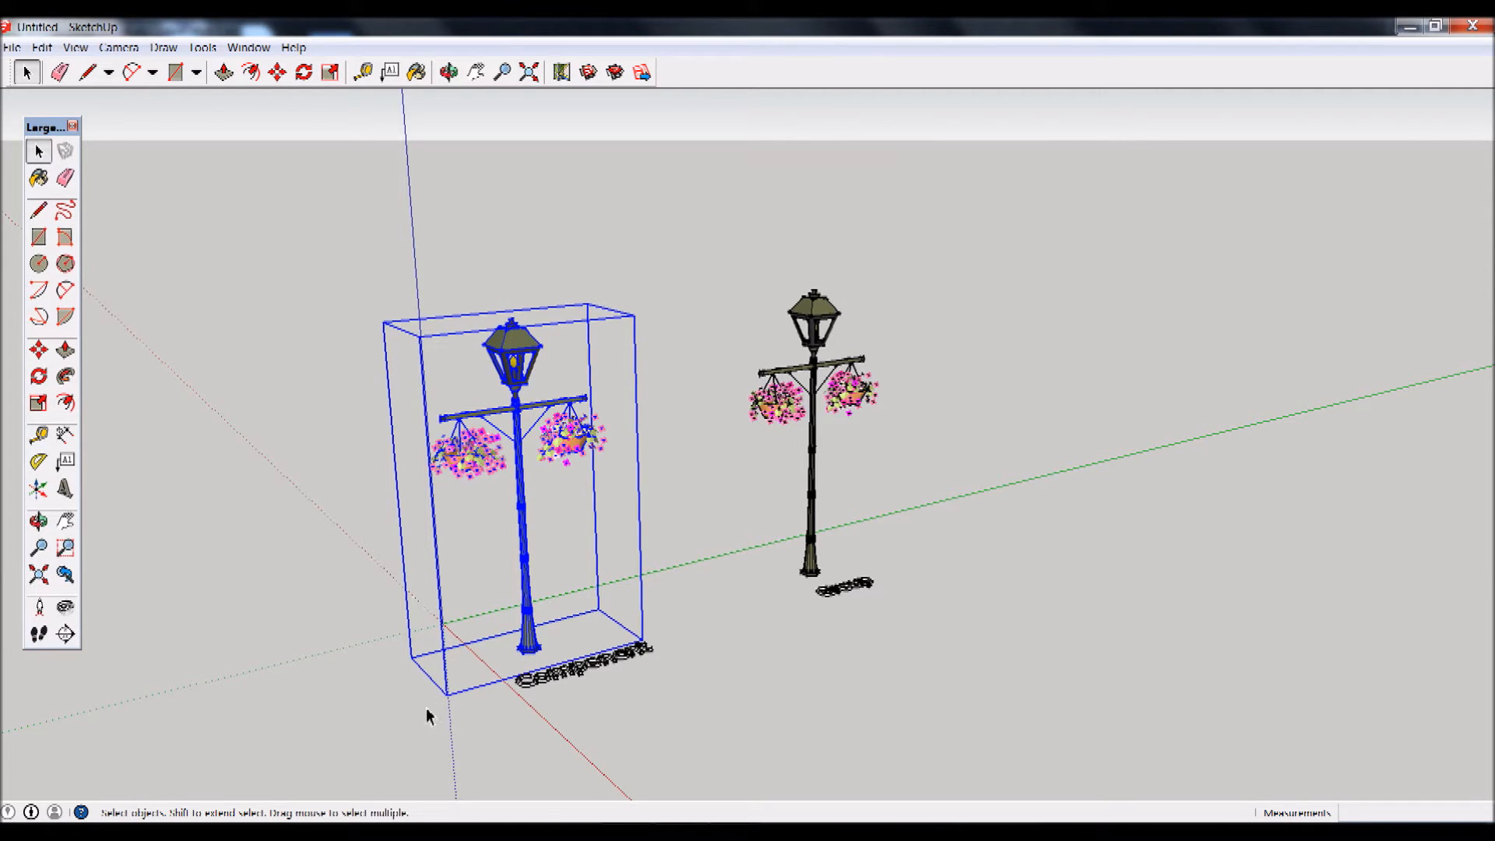
Try moving the lamp post component as a single object.
left_click(39, 350)
left_click(455, 668)
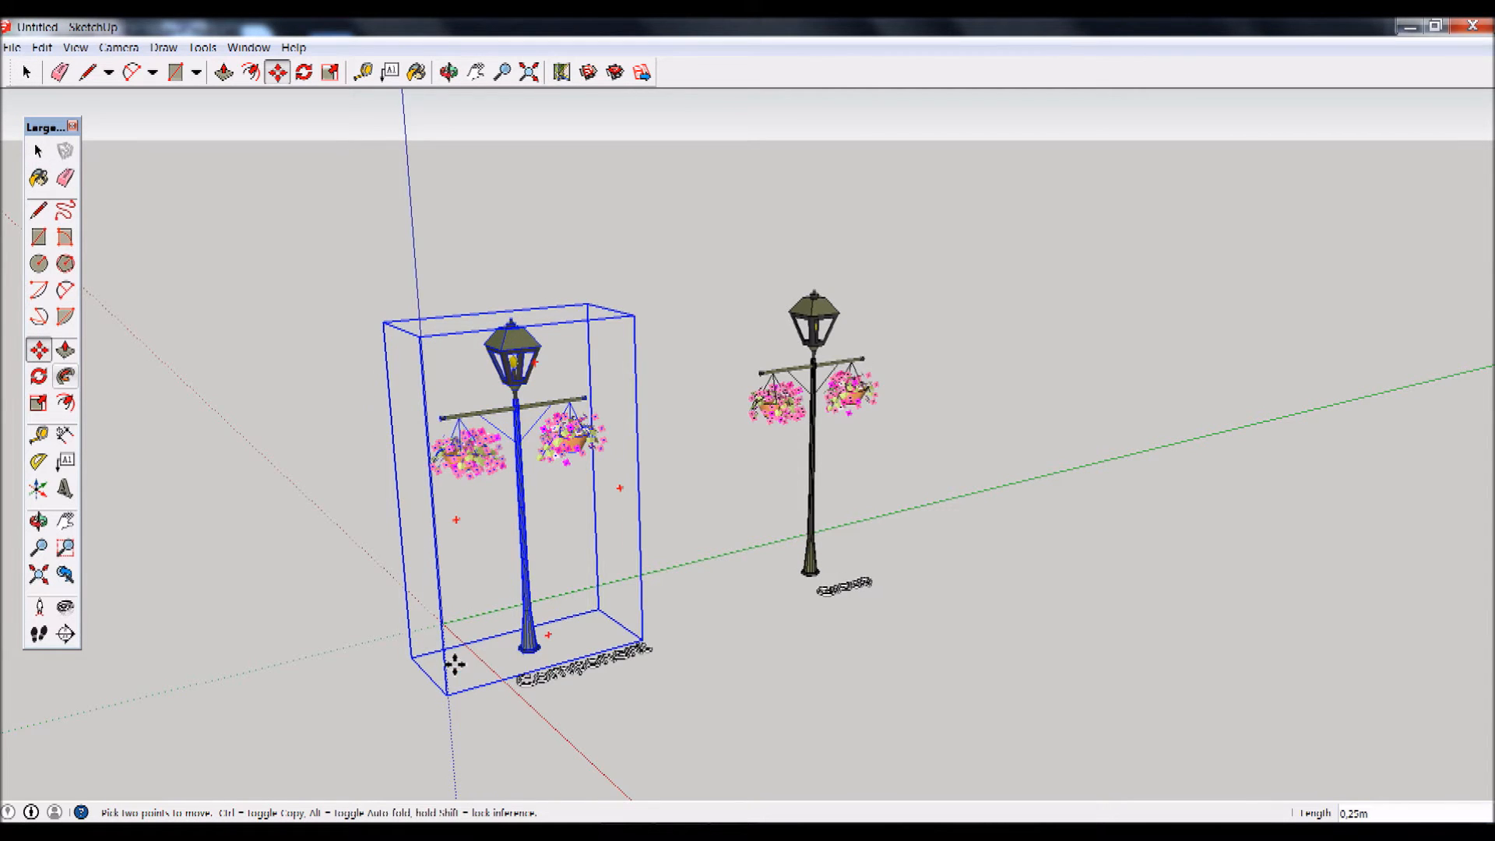
left_click(405, 627)
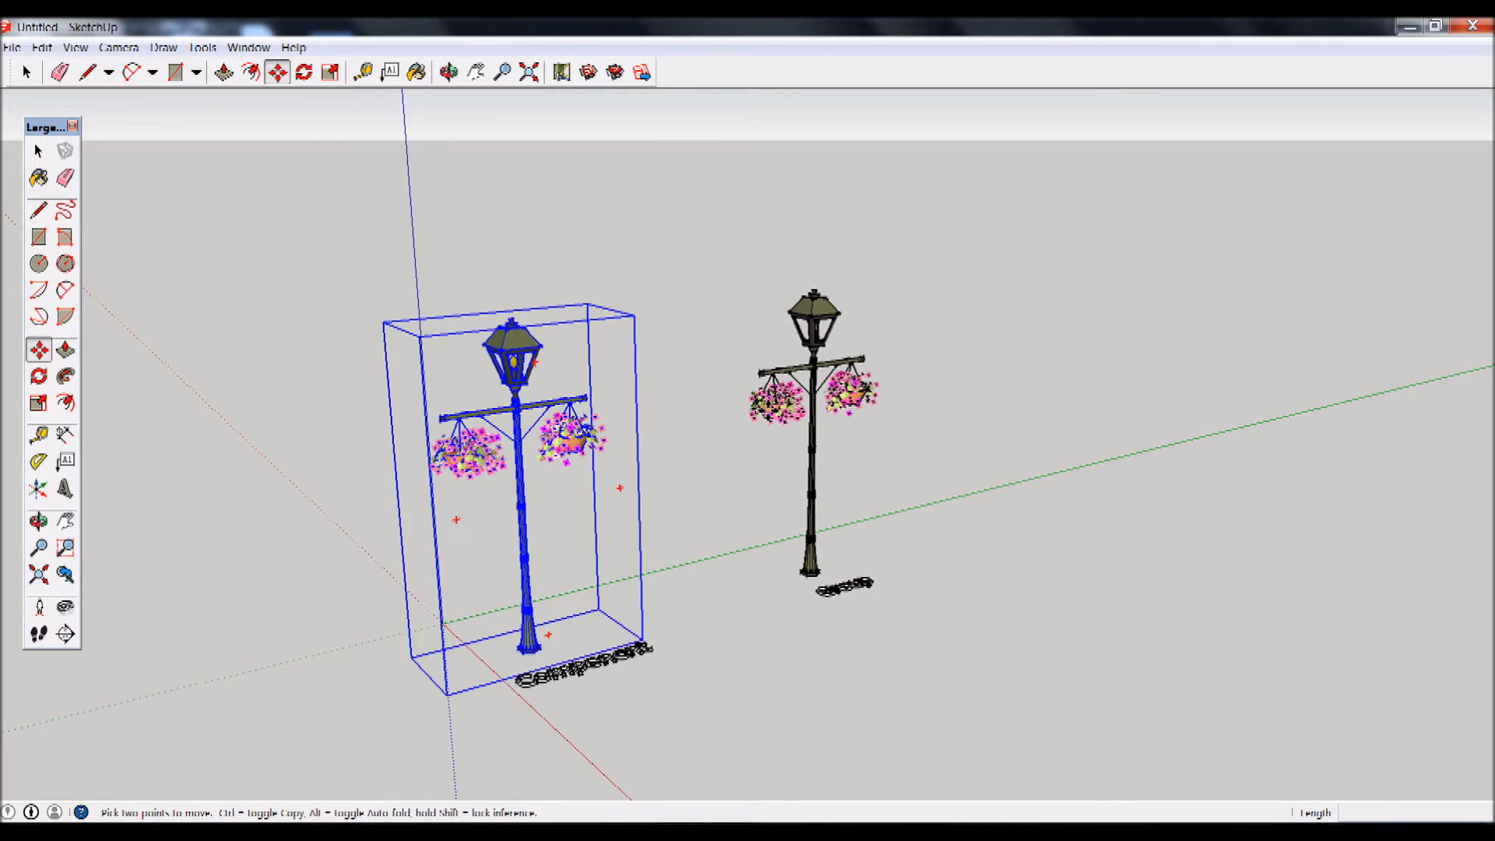
Move one flower basket about 8.60 m away from the ungrouped lamp post and undo the move.
left_click(767, 406)
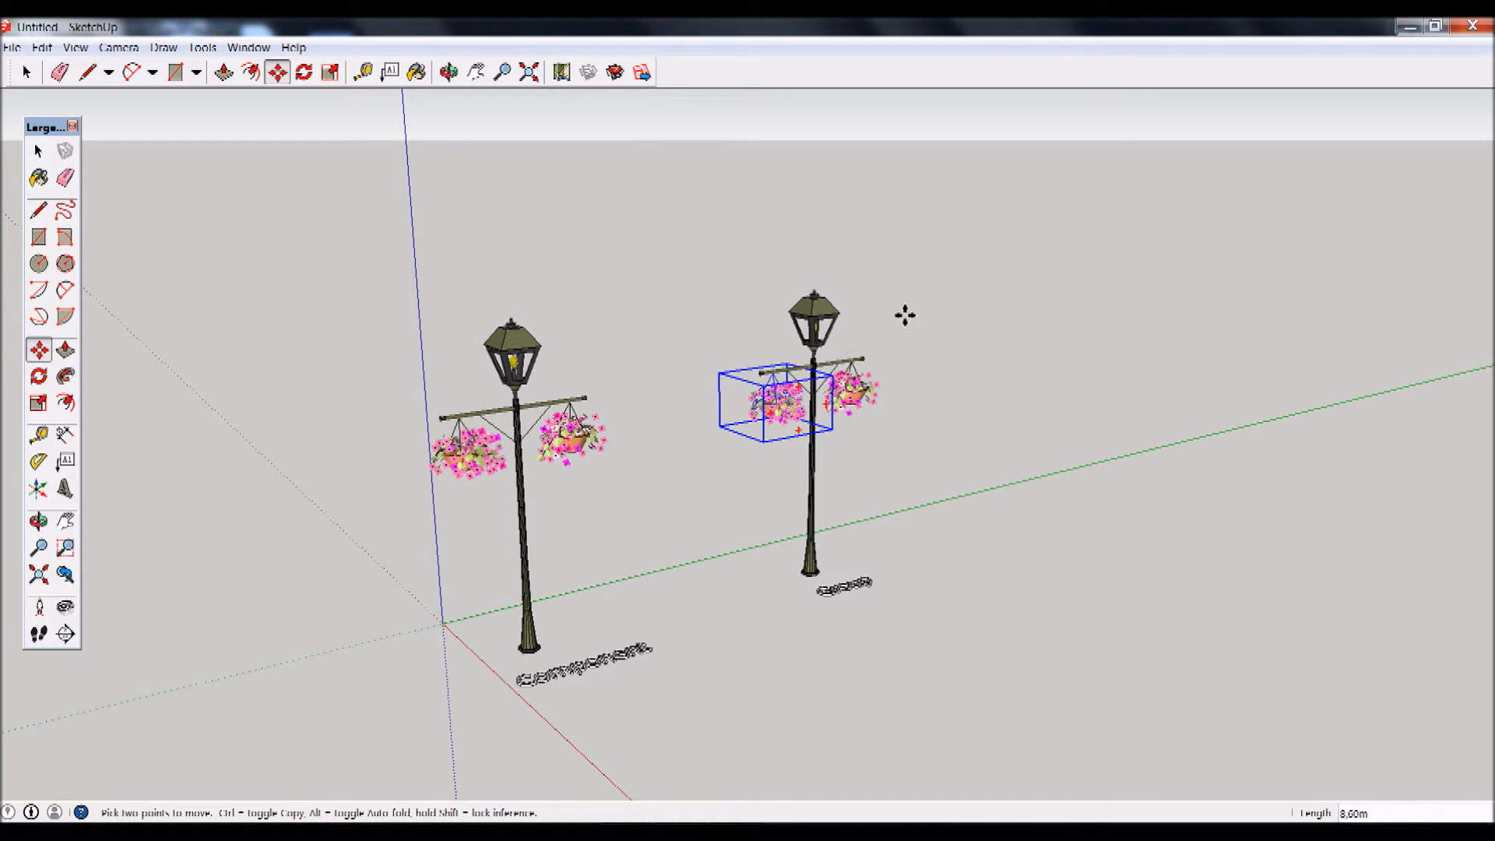
left_click(904, 315)
left_click(42, 48)
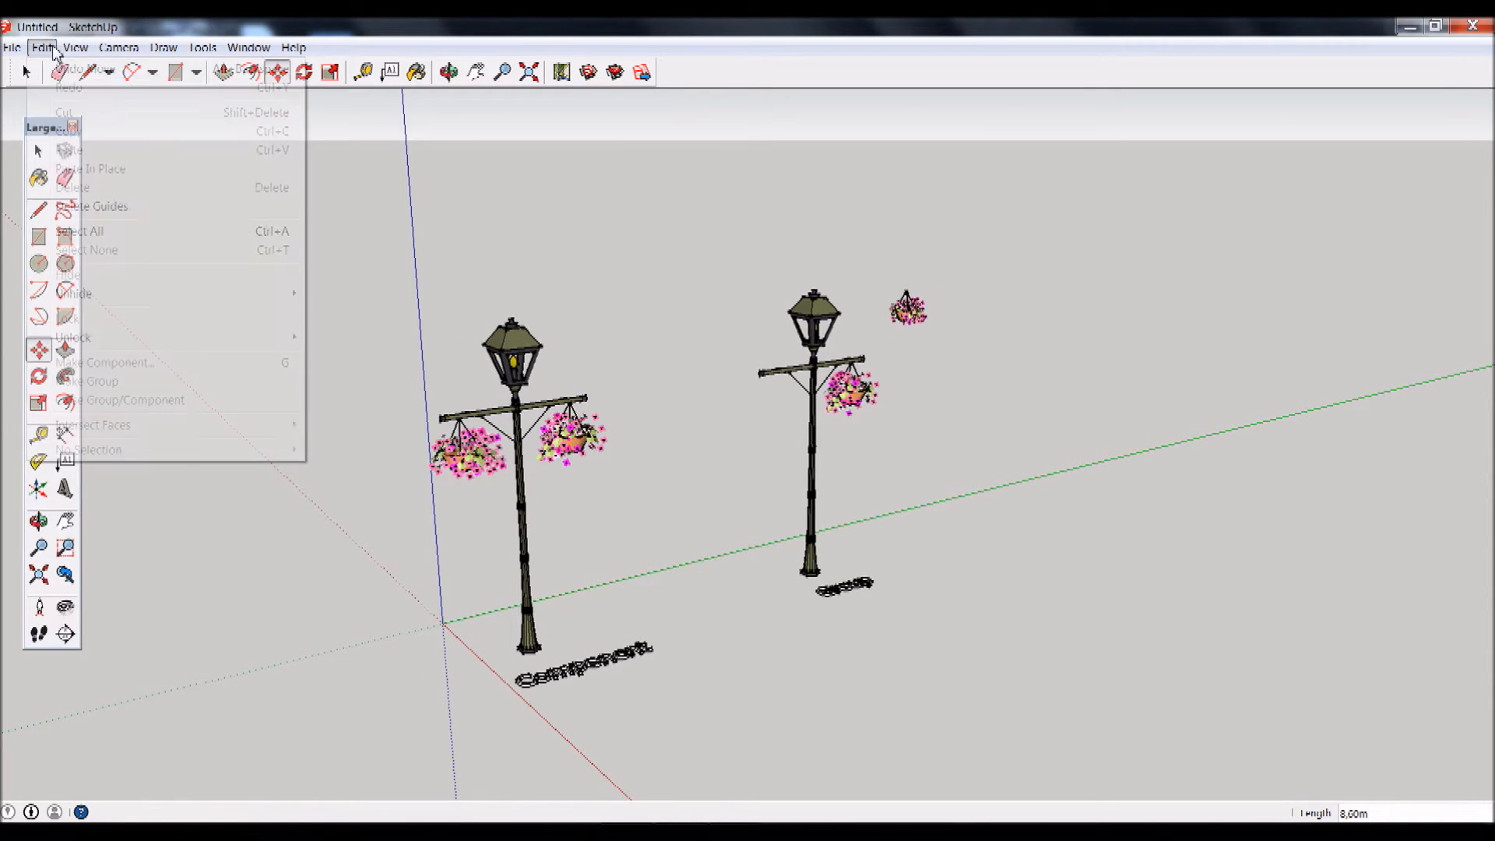
left_click(58, 64)
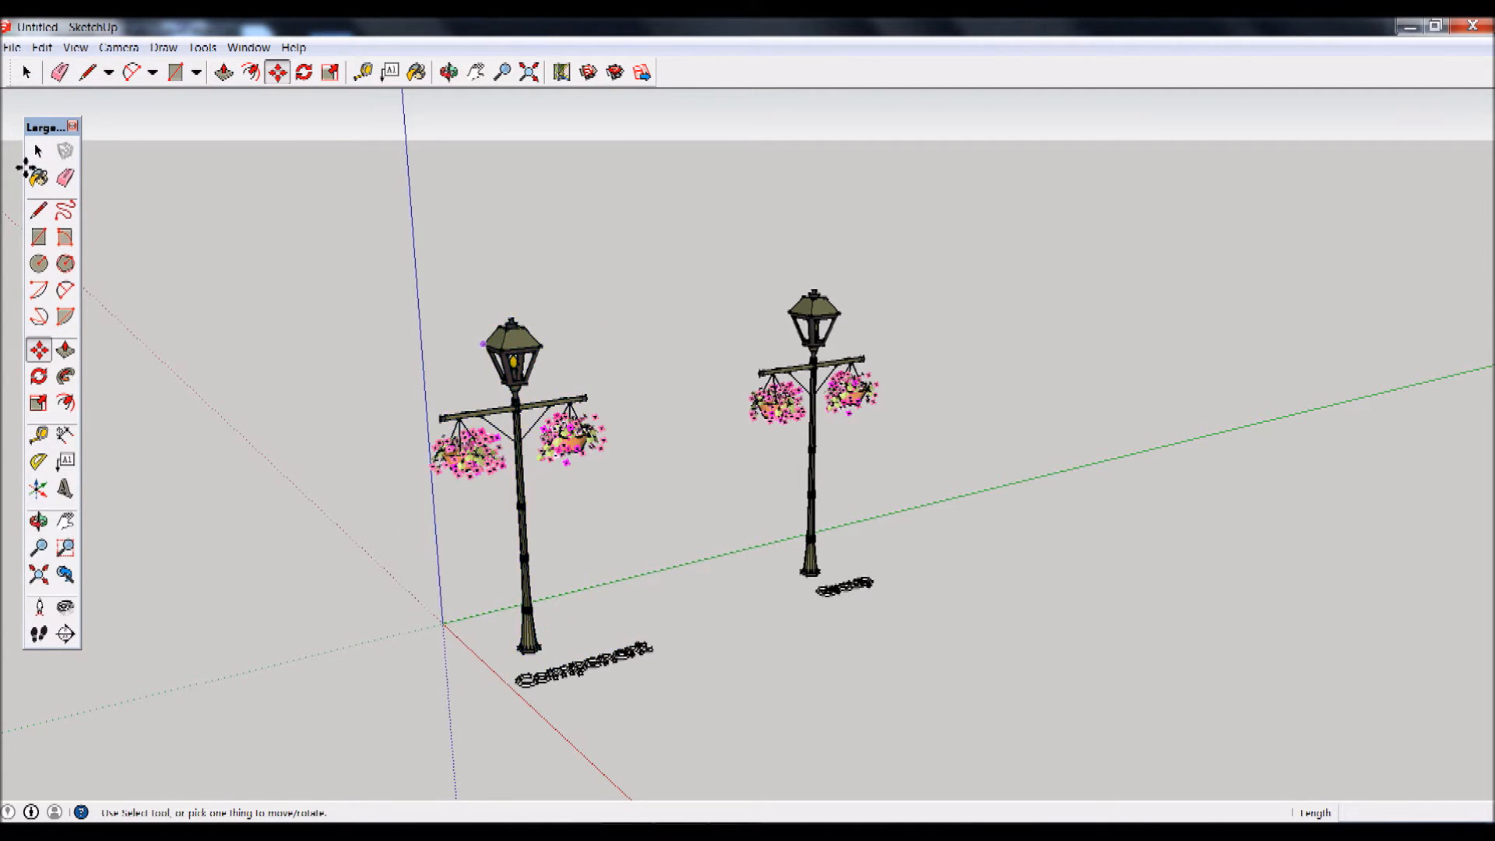
Select all parts of the lamp post beside the Group label and make them into a group.
left_click(36, 154)
left_click_drag(649, 179, 866, 577)
left_click_drag(678, 237, 1003, 539)
left_click_drag(679, 229, 897, 586)
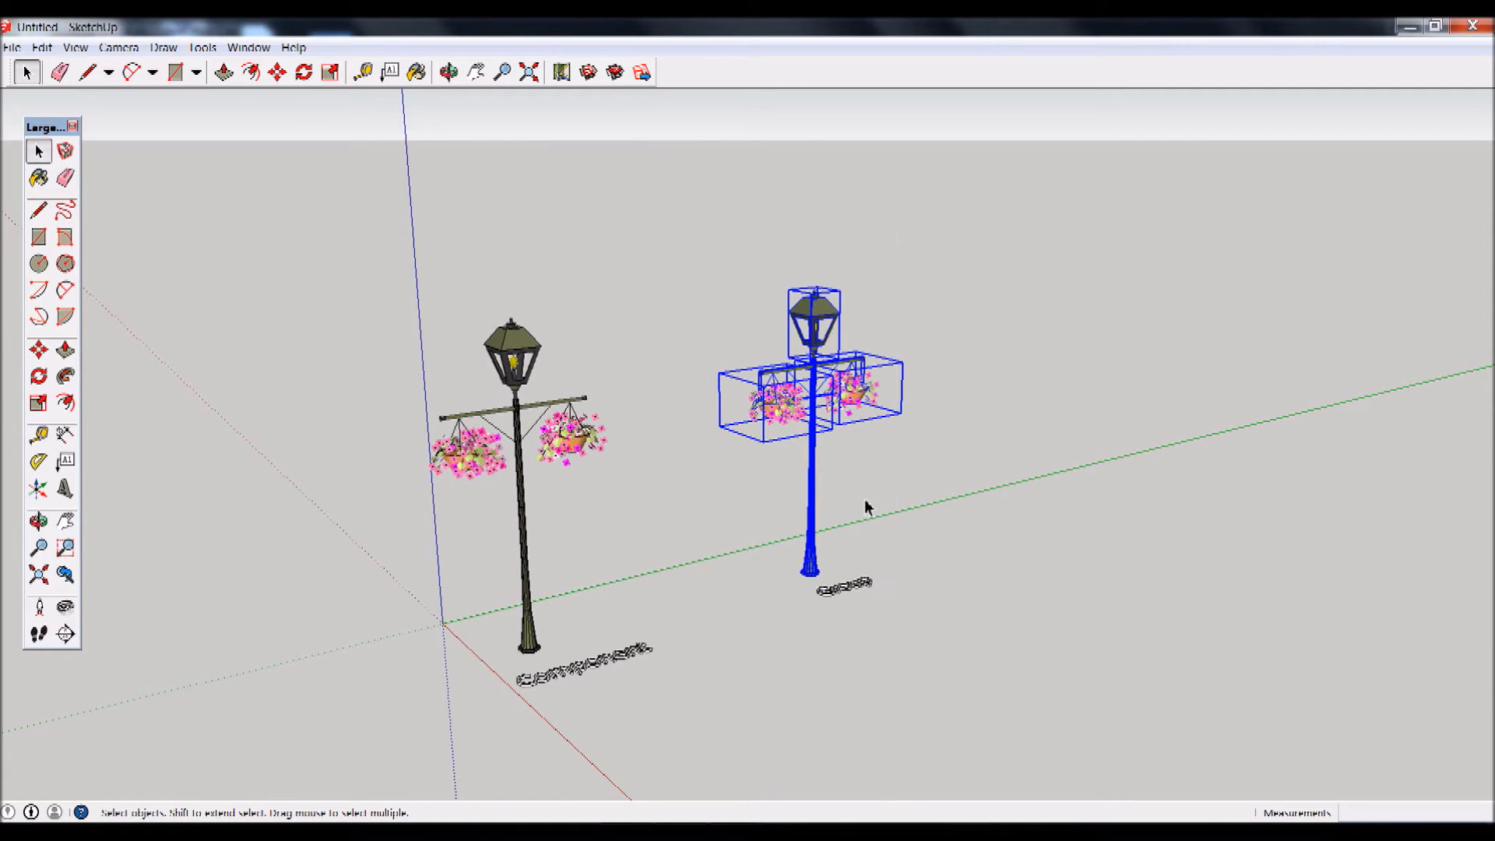
left_click(826, 472)
left_click_drag(674, 187, 928, 604)
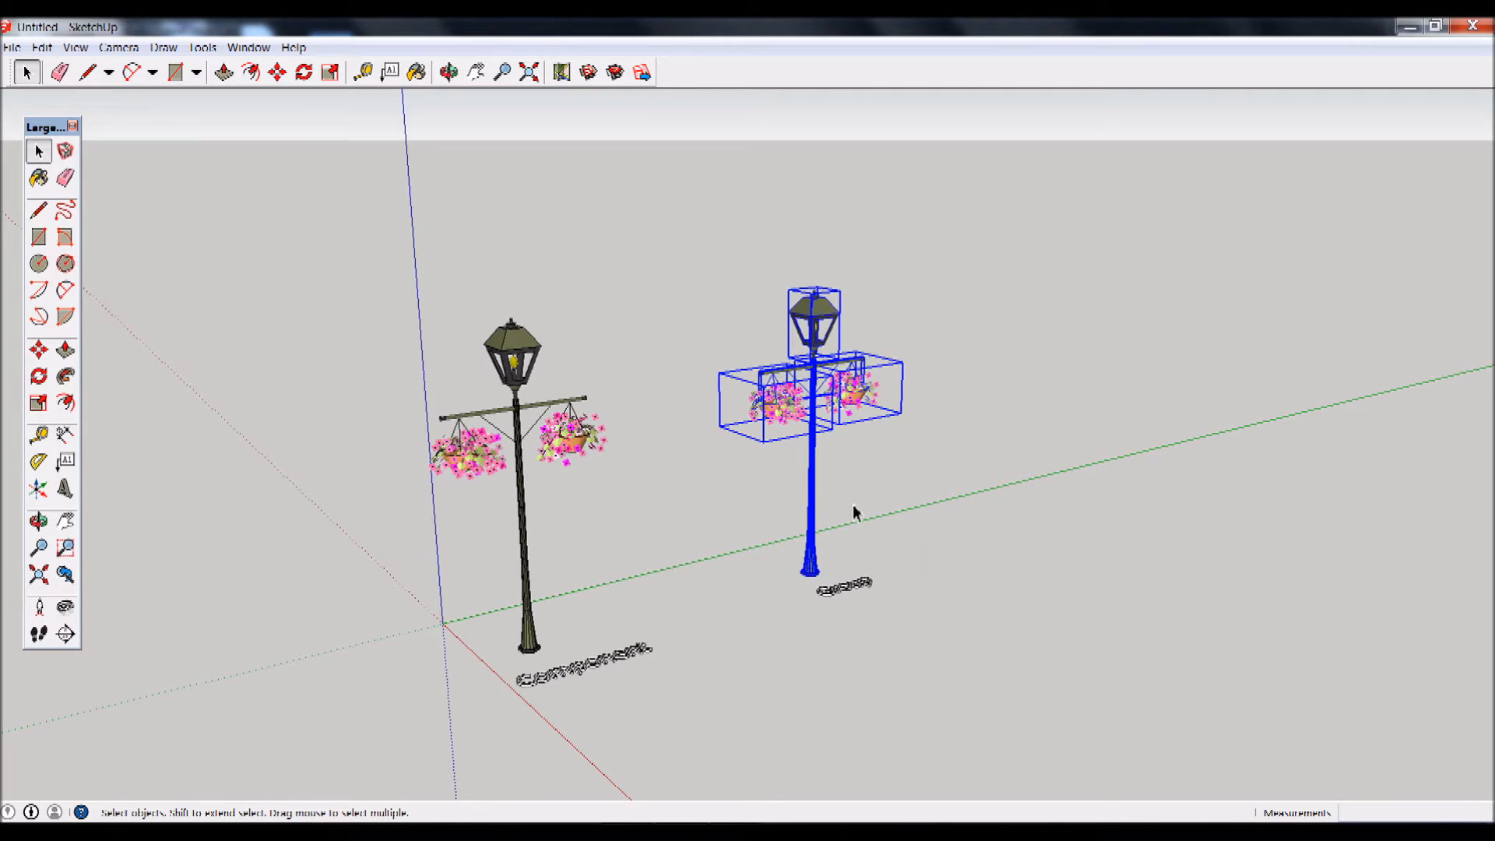
right_click(818, 376)
left_click(907, 544)
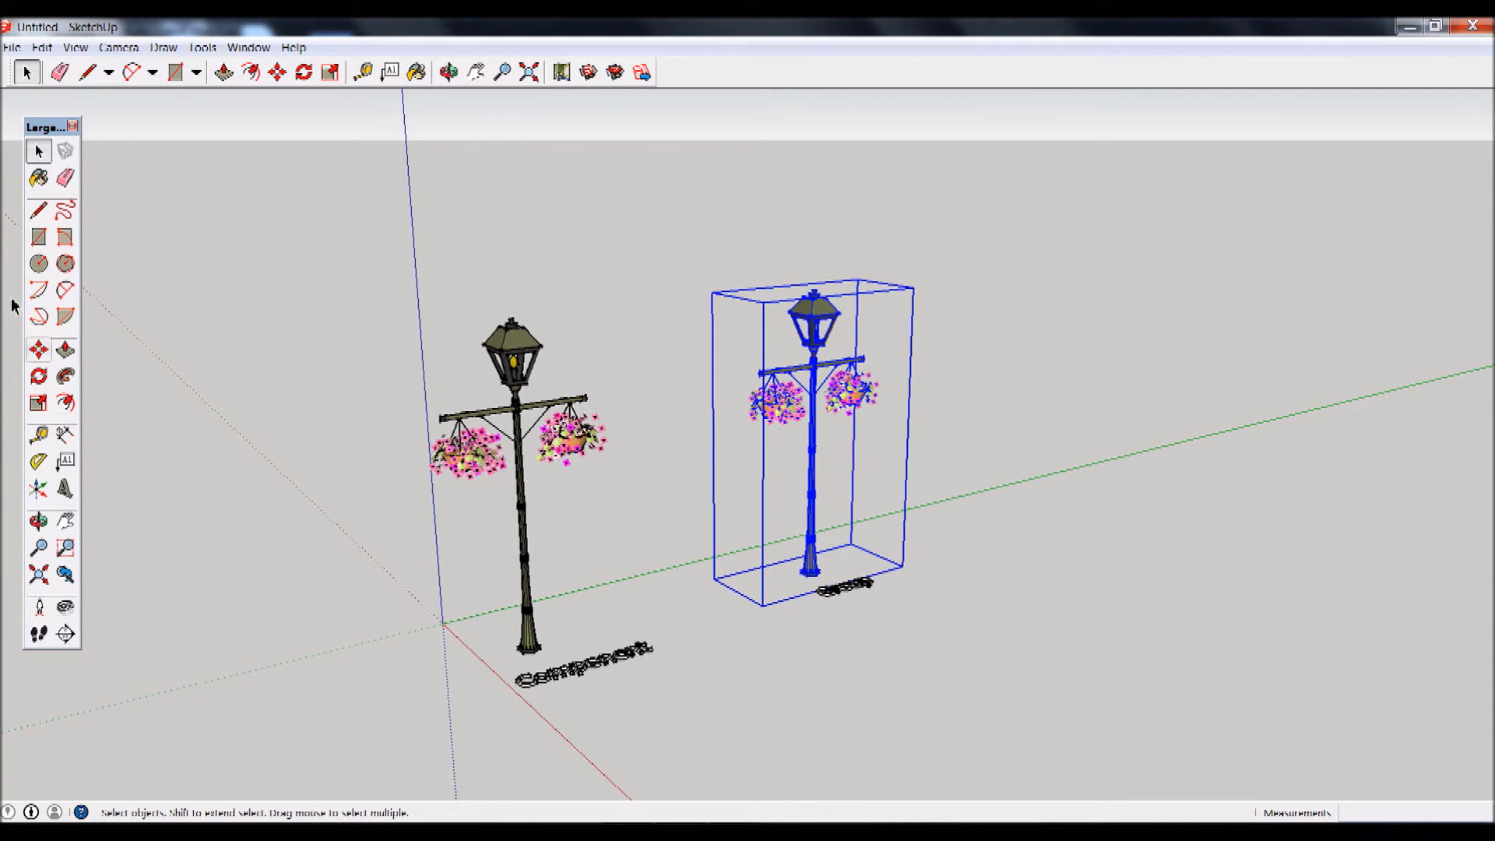
Try moving the grouped lamp post as a single object.
left_click(39, 351)
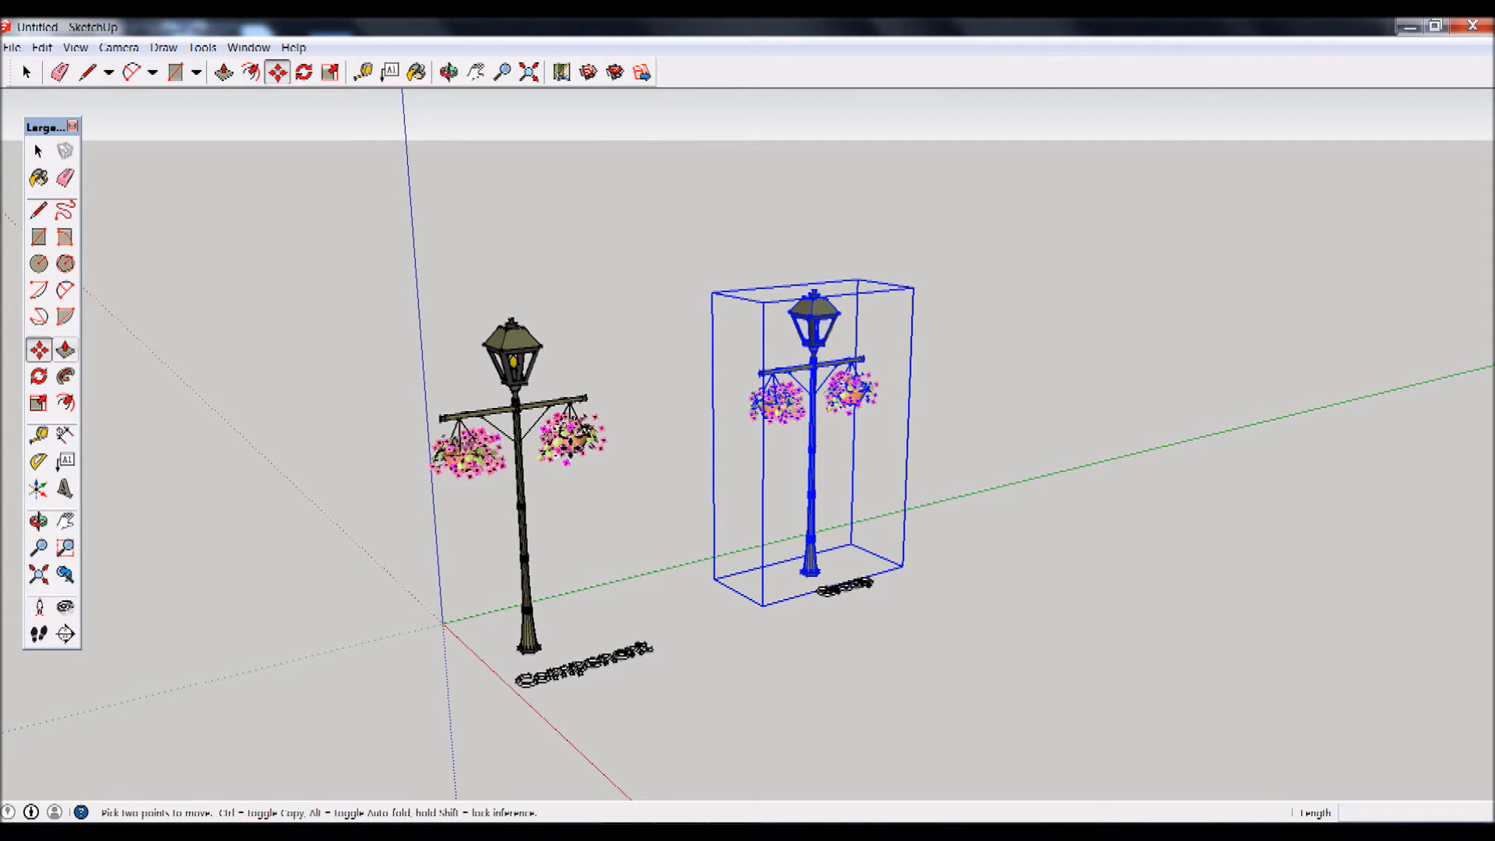
left_click(977, 603)
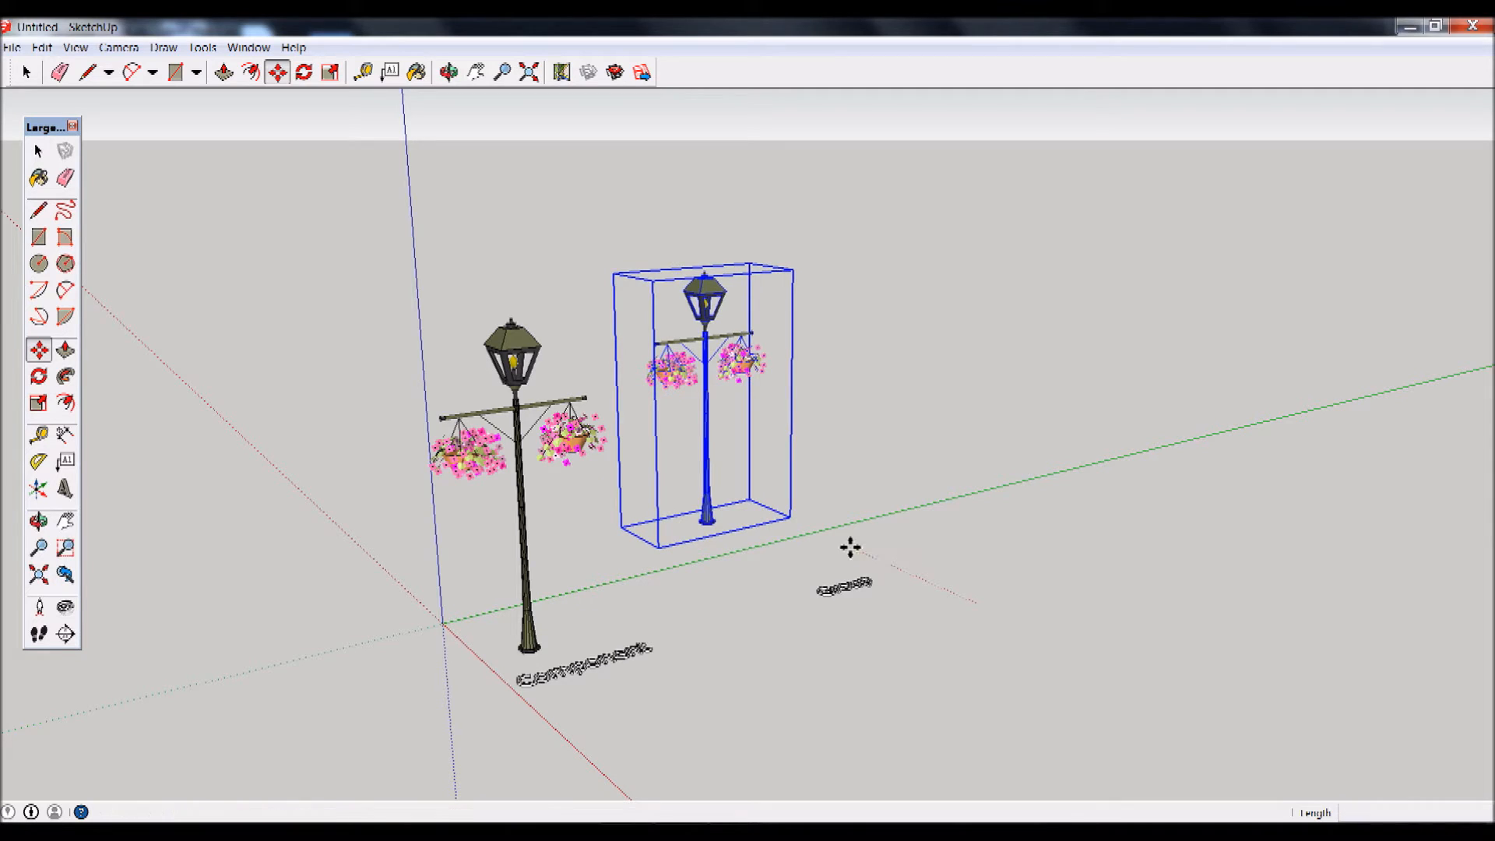
key("Escape")
left_click(1118, 376)
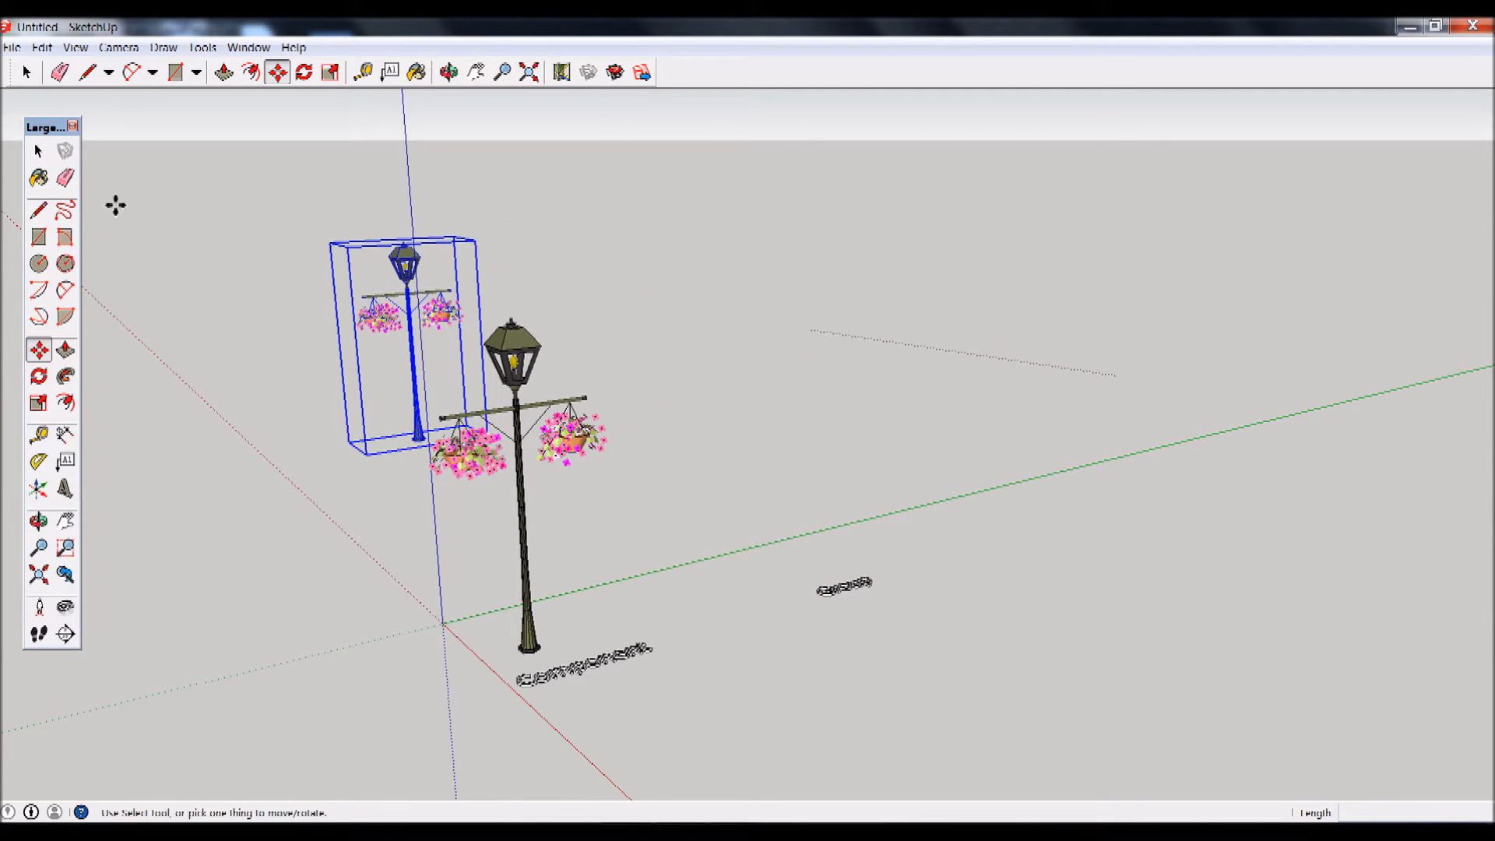
Select the component and group lamp posts together and place a copy of both about 2.91 m behind the originals.
left_click(39, 150)
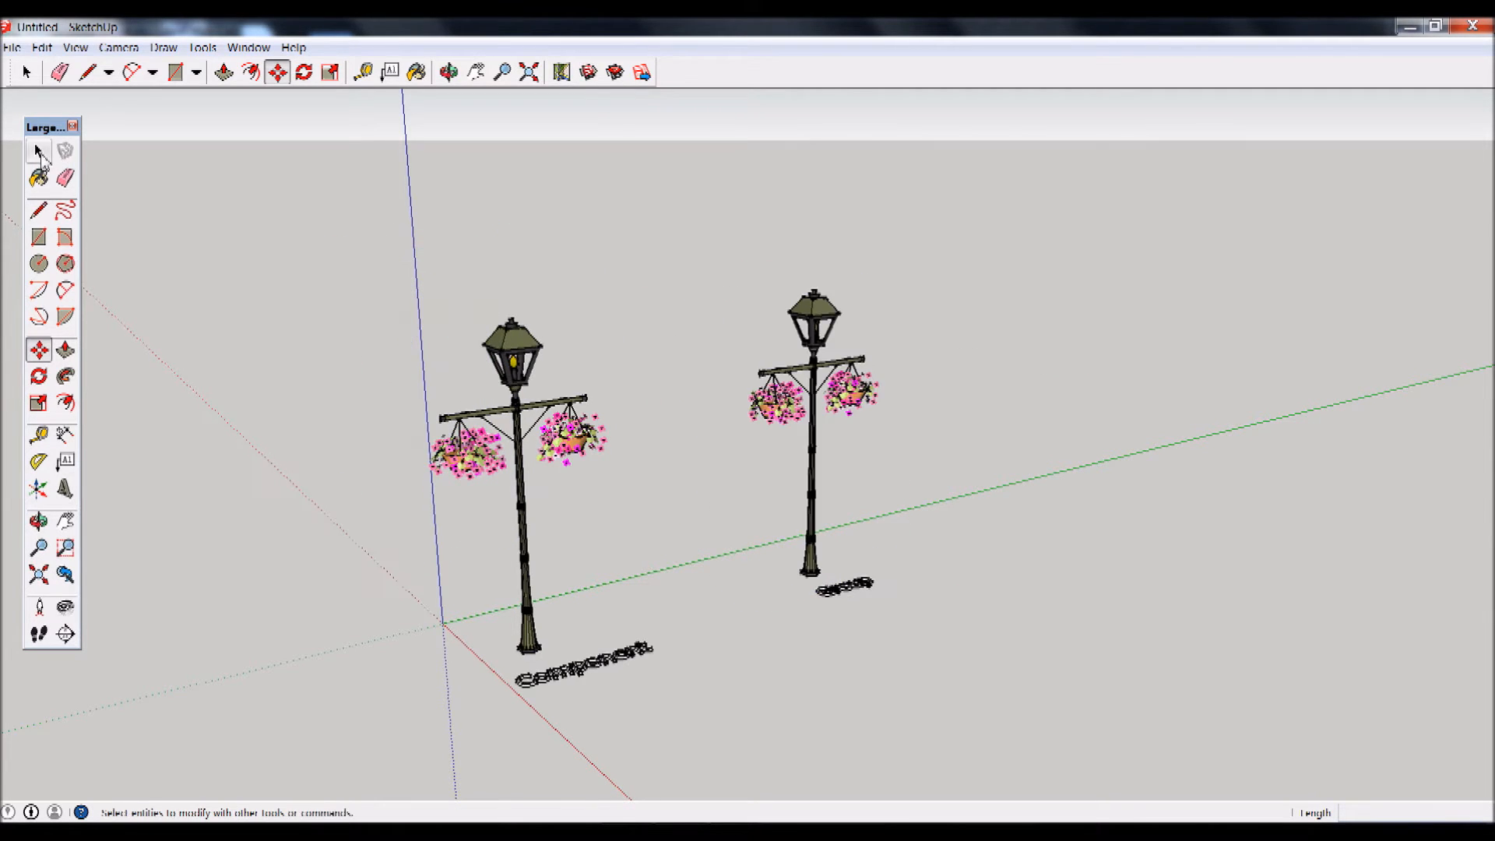
left_click(799, 310)
left_click(544, 352)
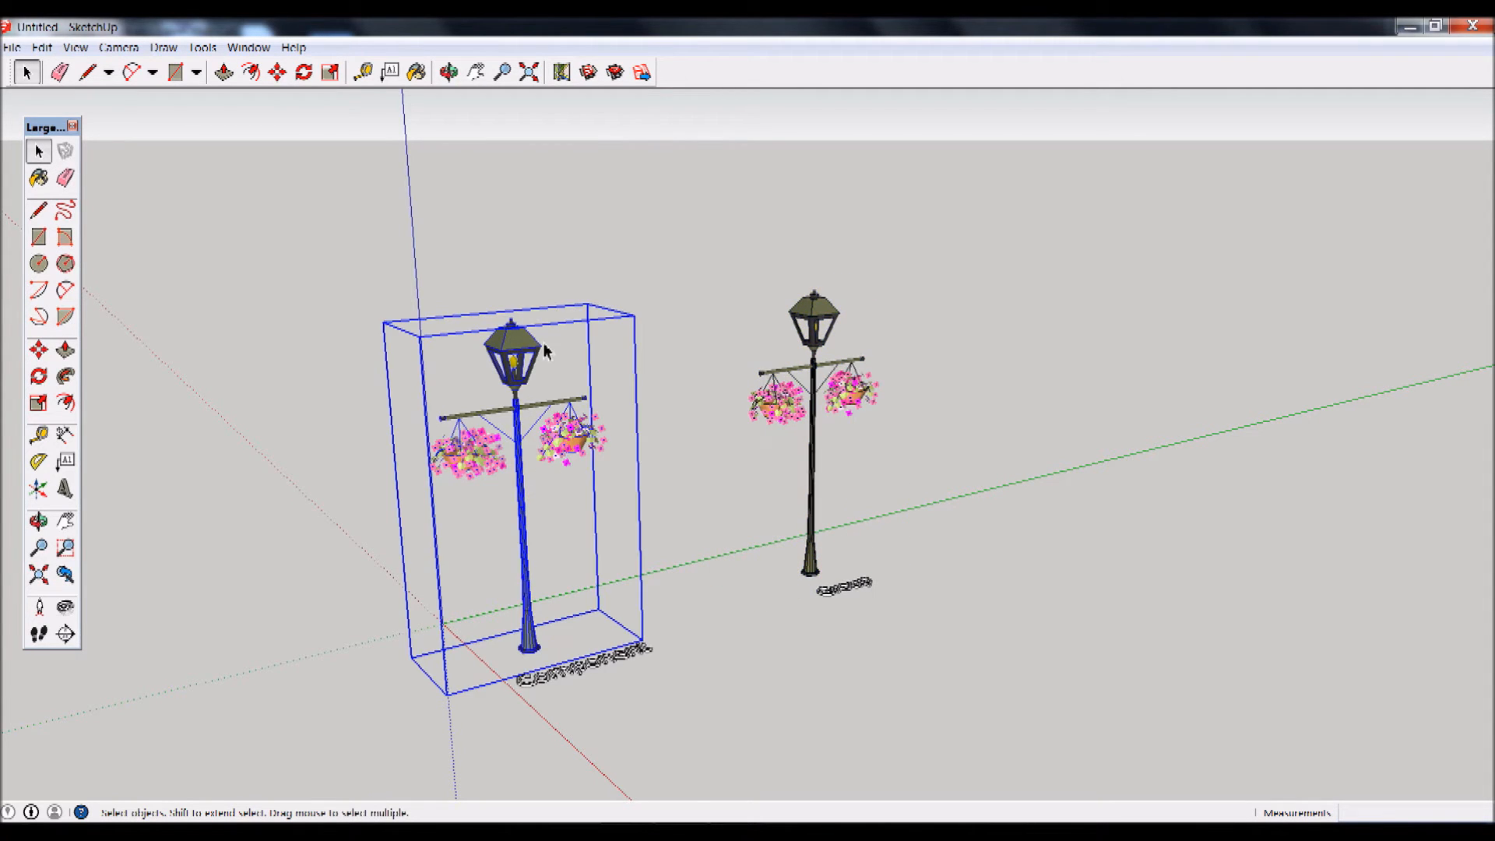
left_click(800, 321)
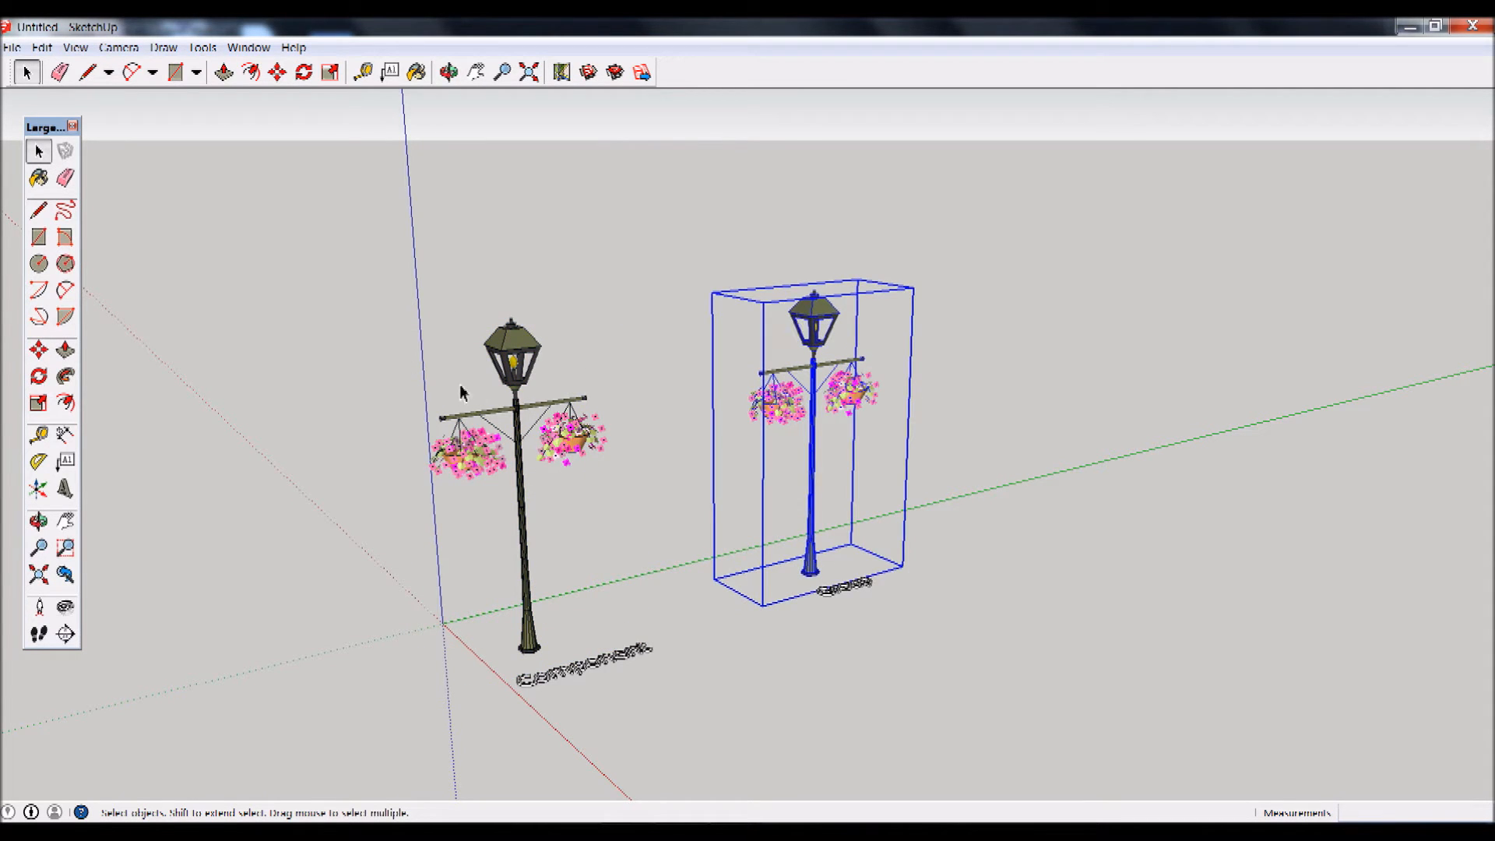
left_click(505, 347, "shift")
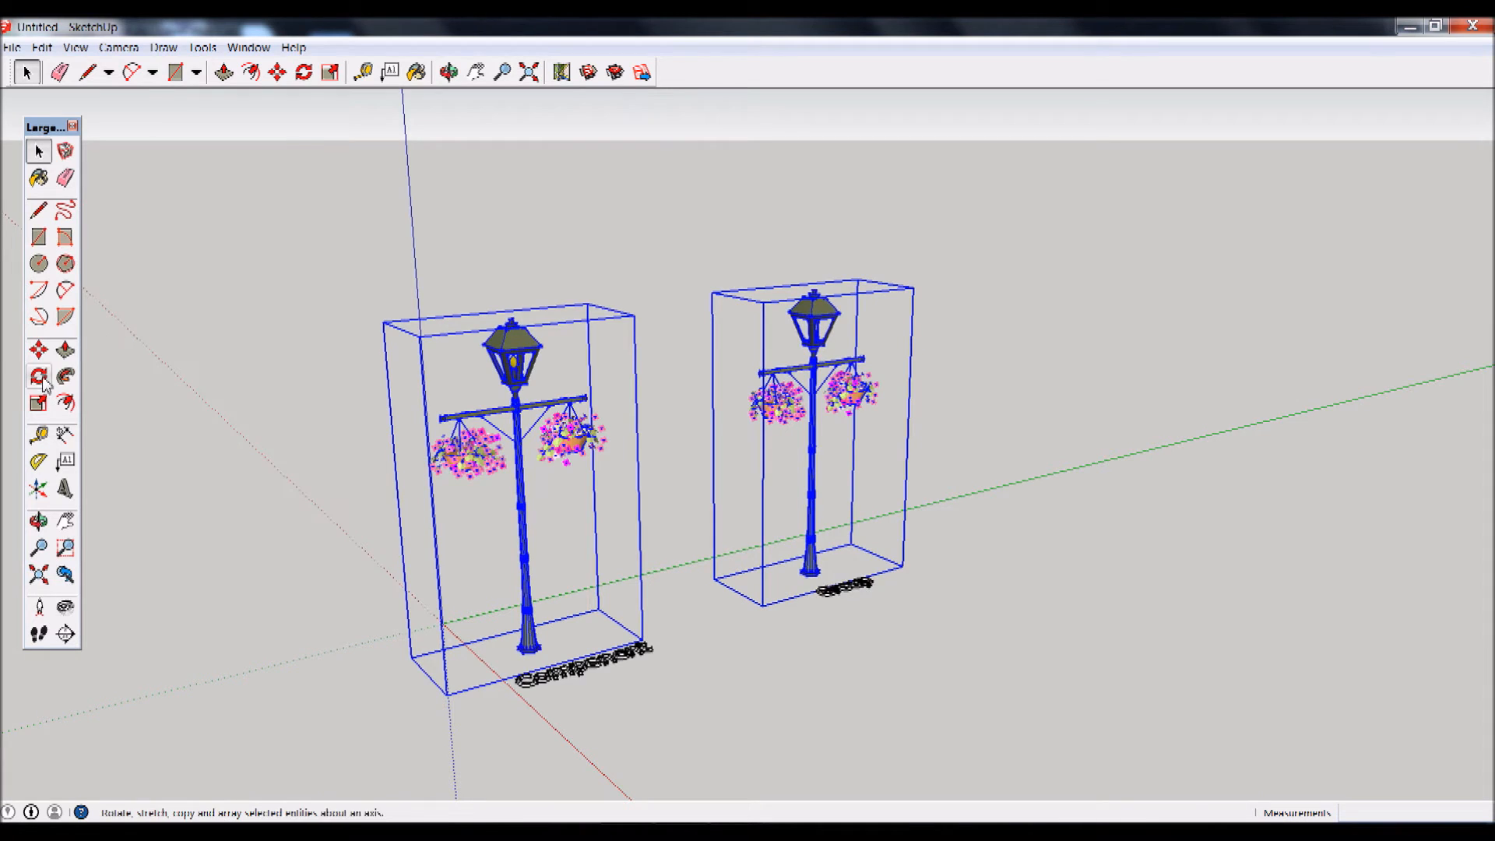
left_click(40, 350)
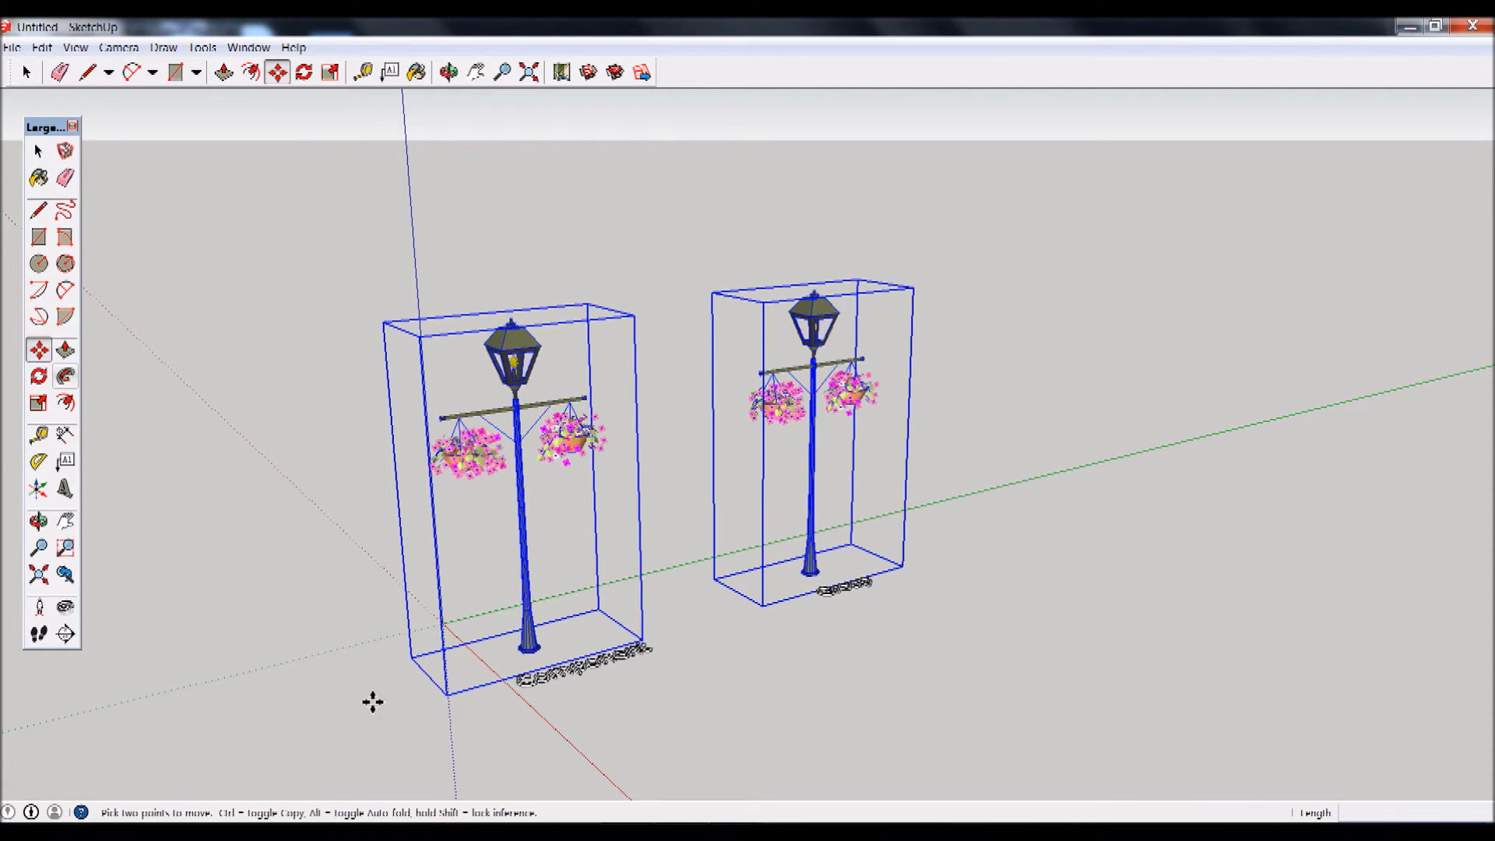
left_click(420, 751)
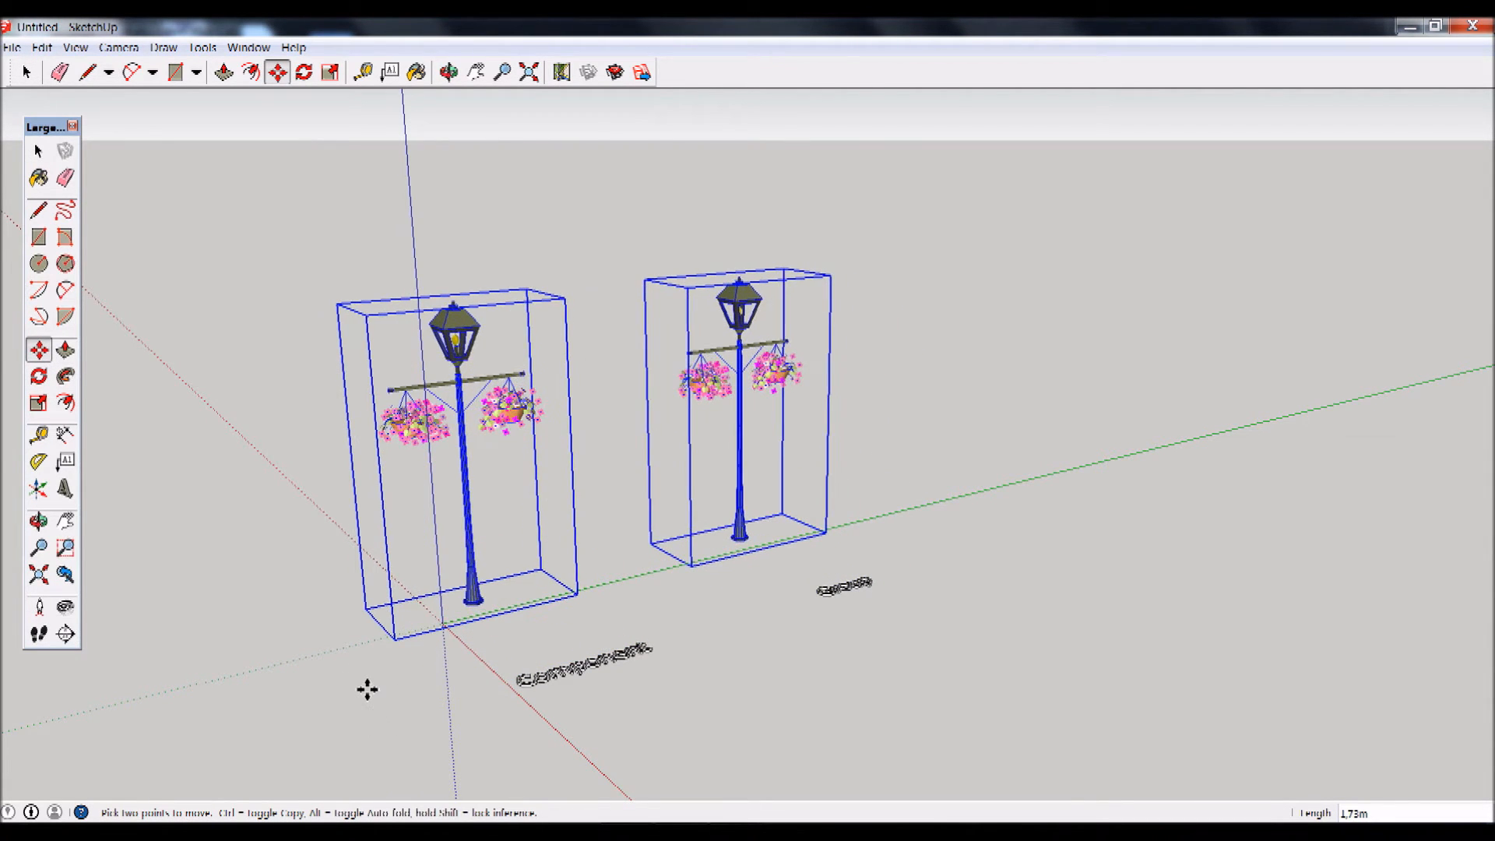
key("ctrl")
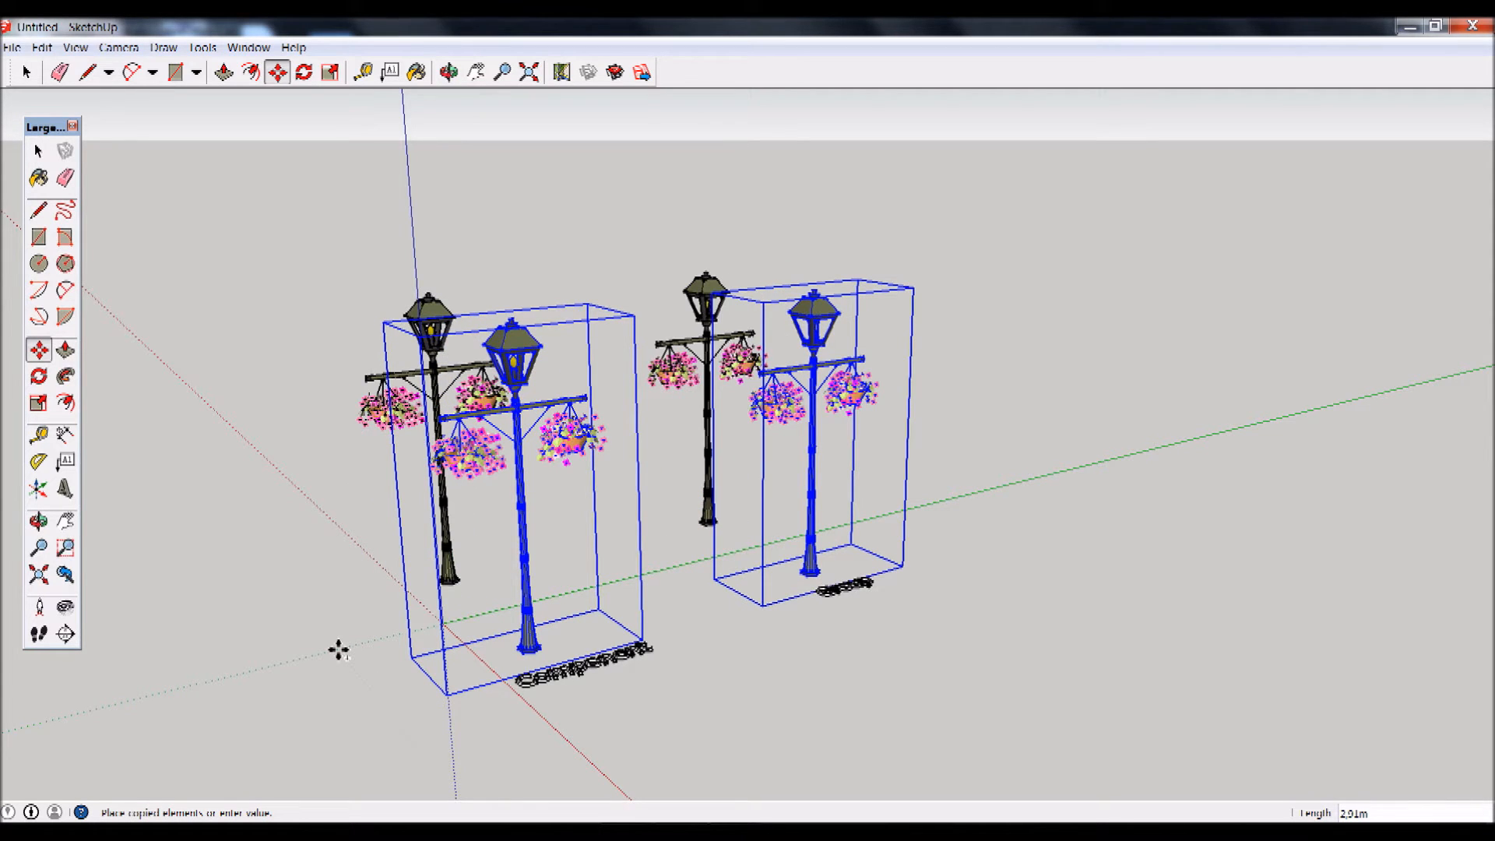
left_click(337, 649)
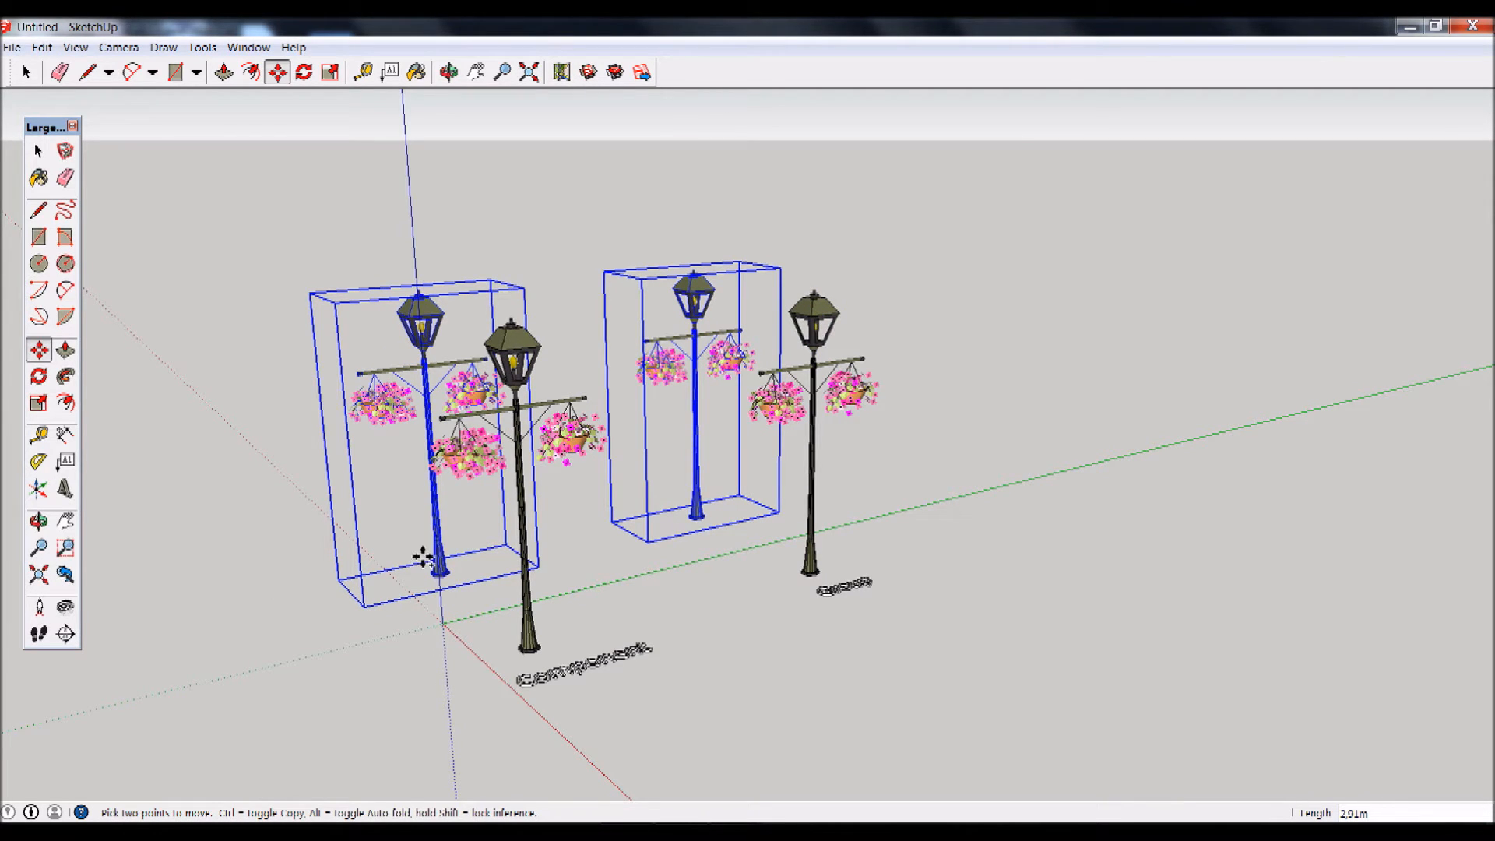
Copy the second pair of lamp posts about 3.60 m further back to form a third pair, and clear the selection.
key("ctrl")
left_click(393, 703)
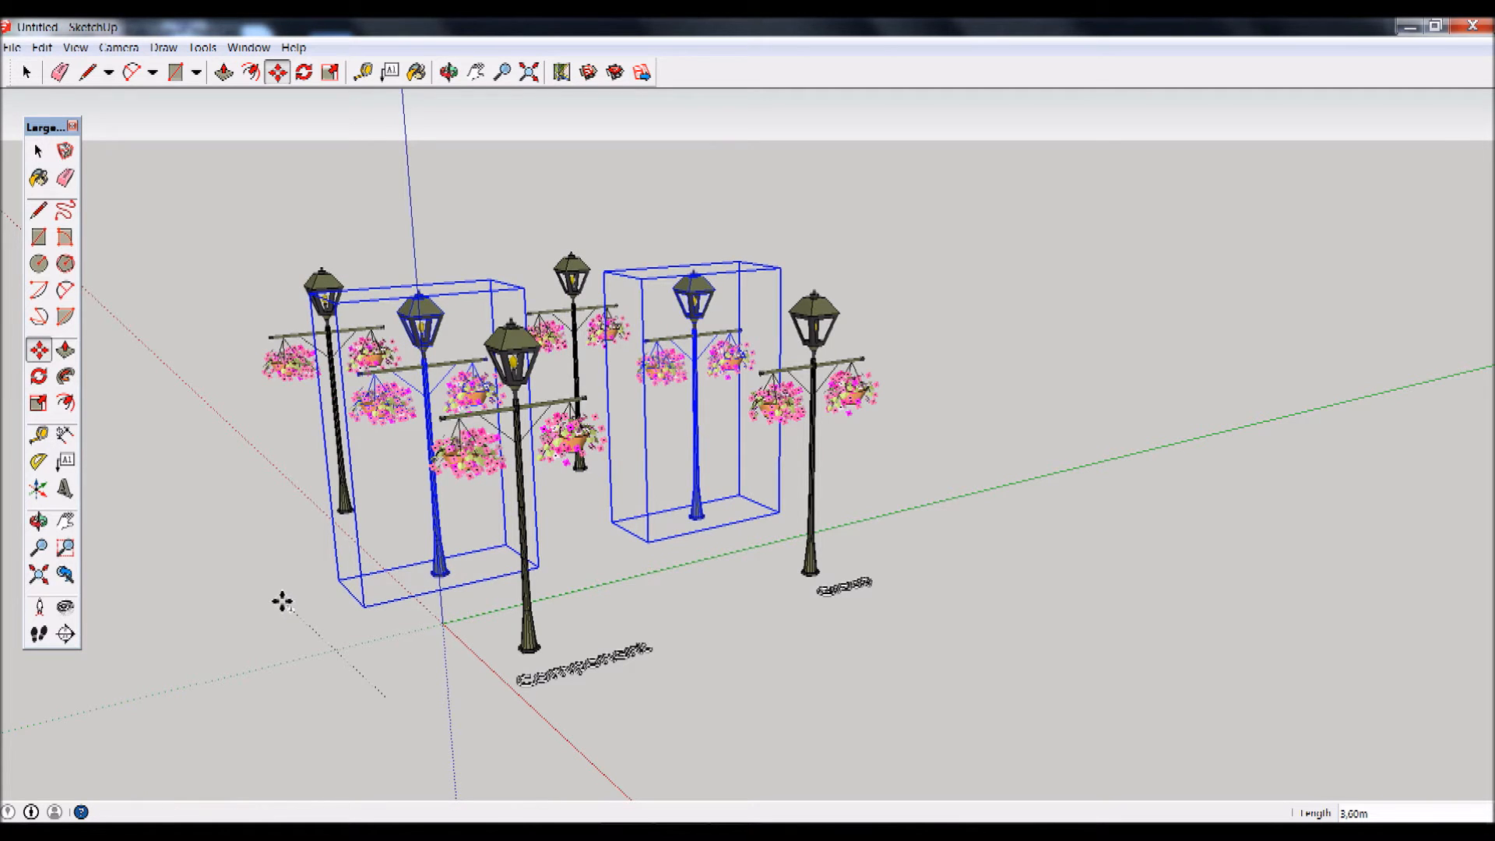
left_click(279, 600)
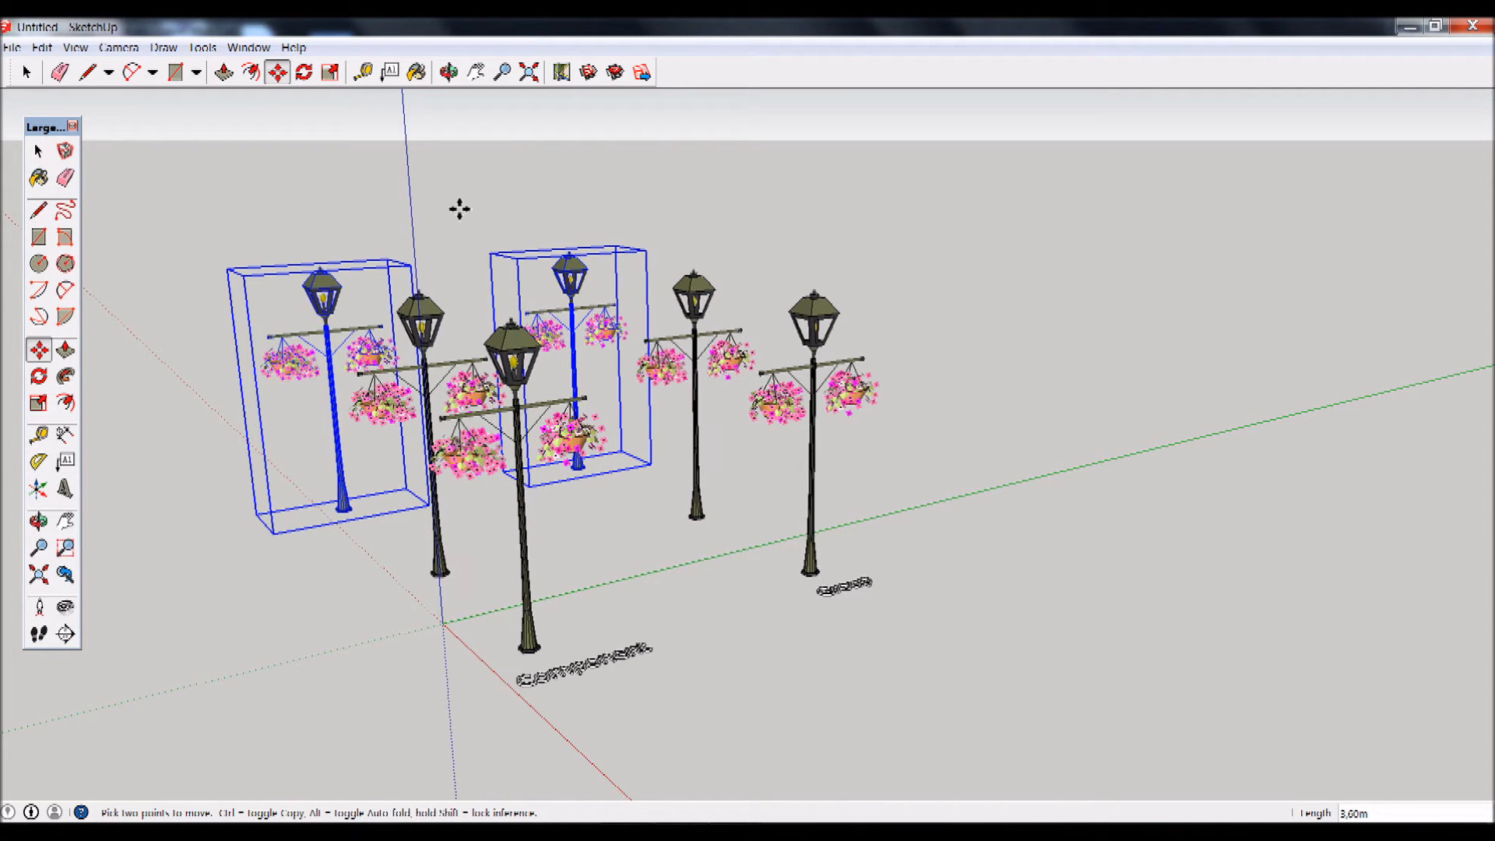
left_click(38, 151)
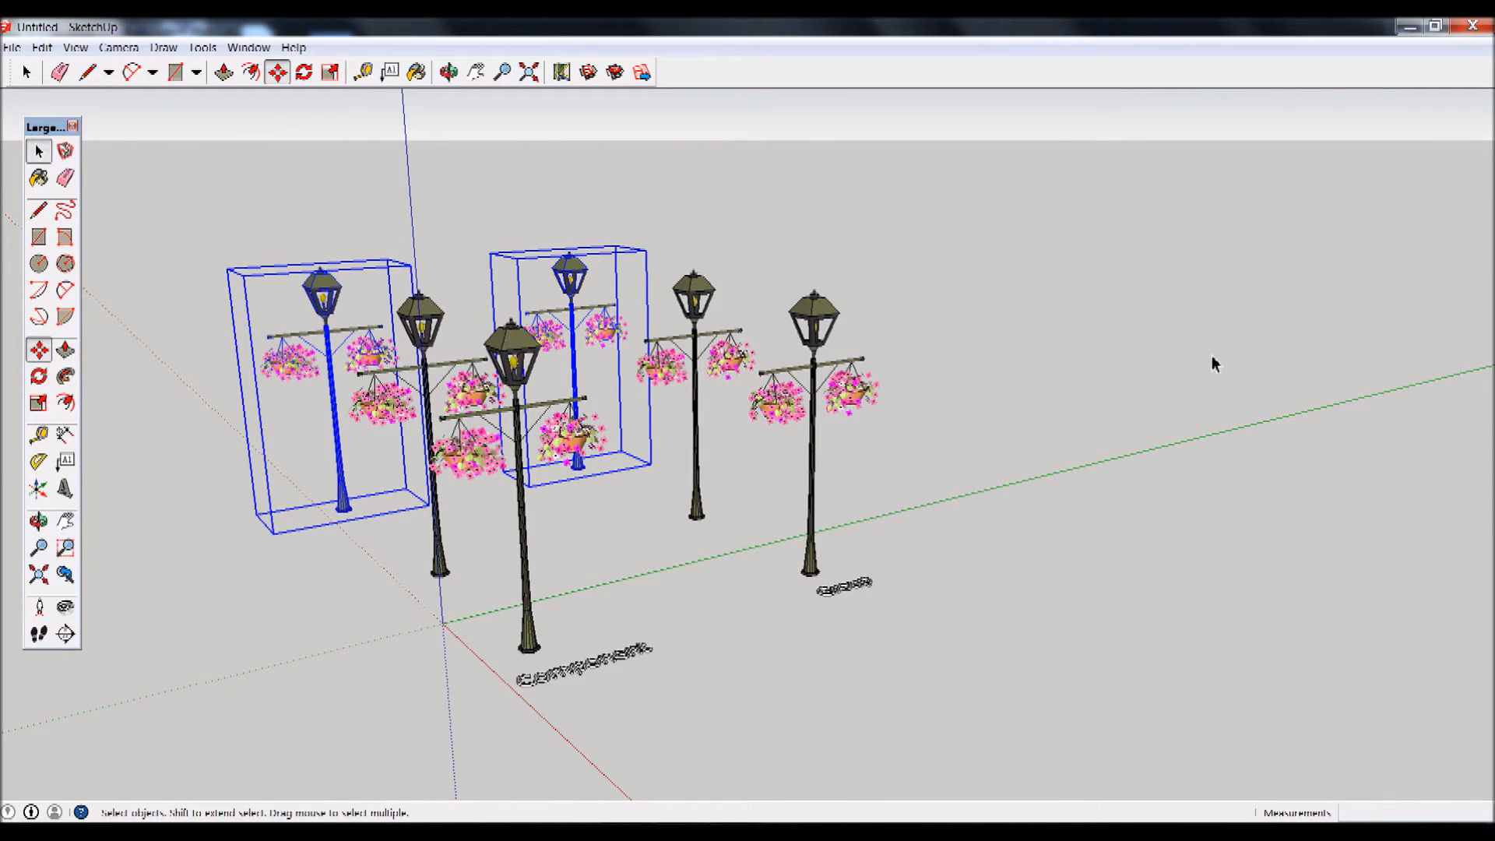
left_click(1113, 602)
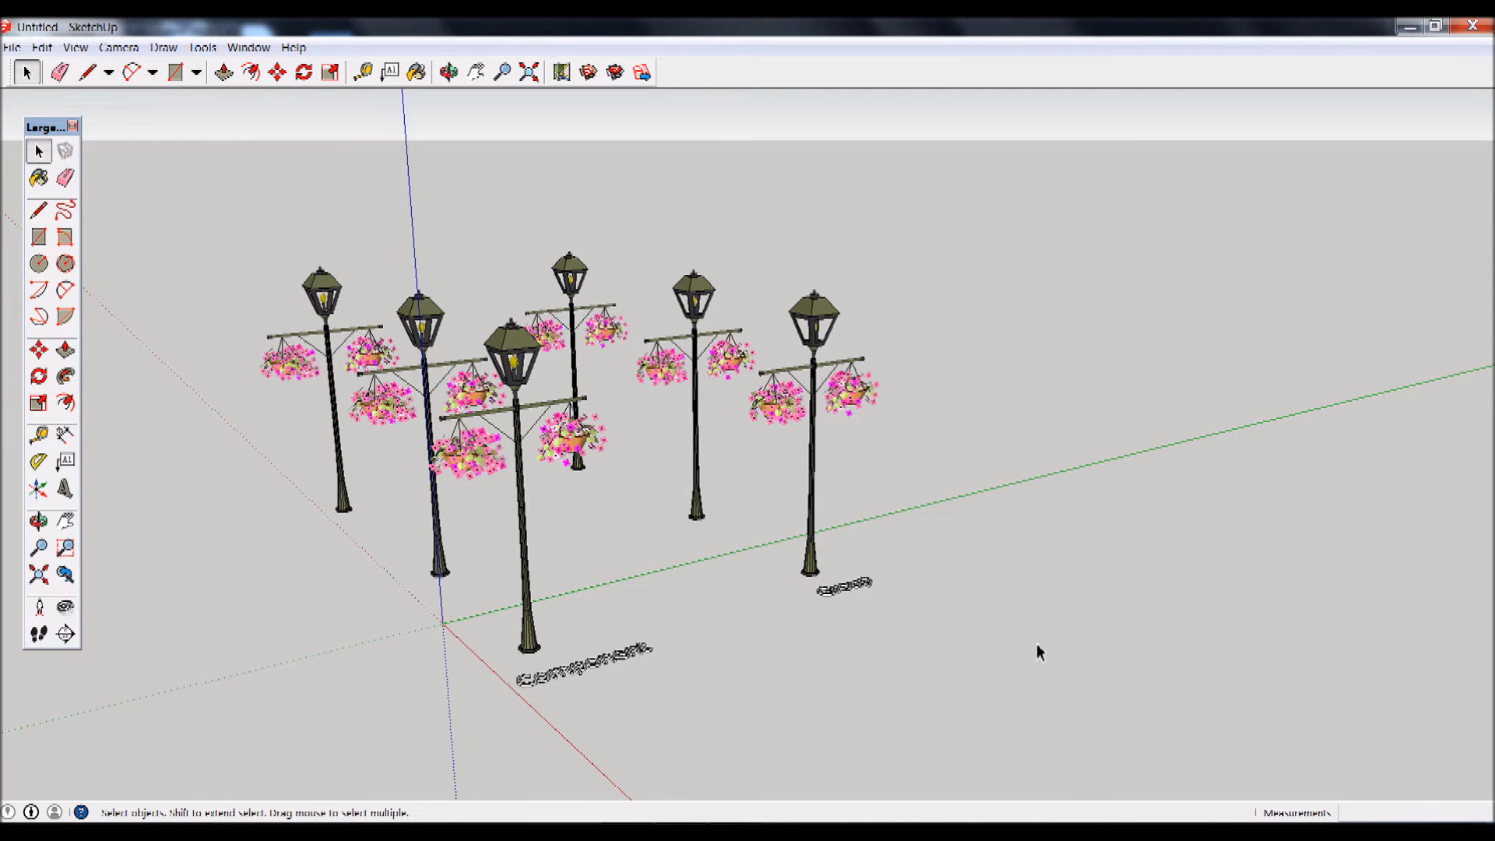
Open the front grouped lamp post for editing, select only its lantern, and leave the group.
mouse_move(1105, 572)
middle_mouse_down()
mouse_move(944, 637)
mouse_move(970, 620)
mouse_move(808, 575)
middle_mouse_up()
left_click(806, 566)
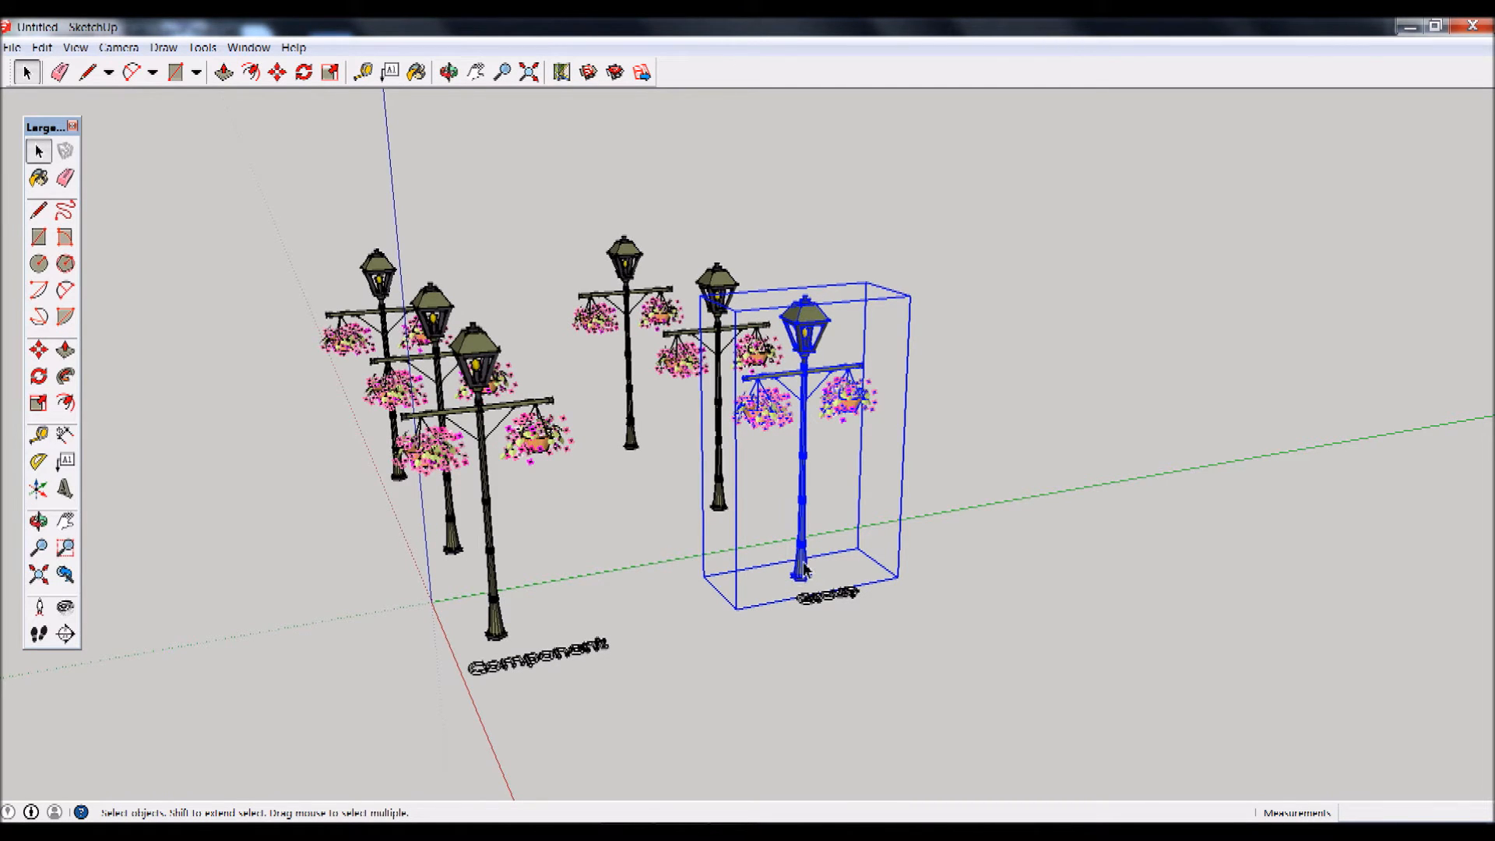
right_click(802, 578)
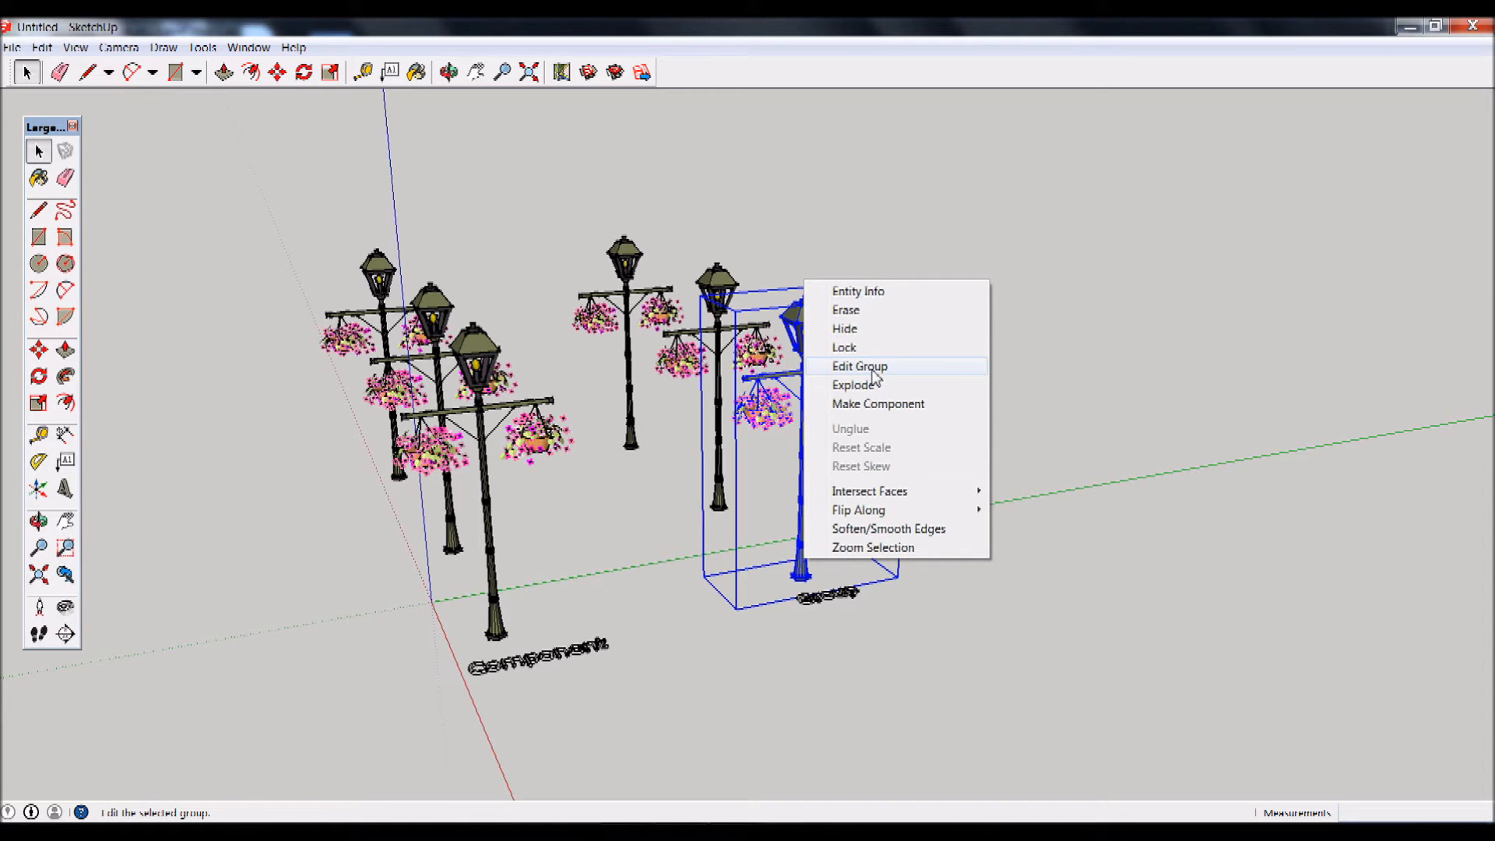
left_click(1114, 304)
left_click(811, 379)
double_click(807, 378)
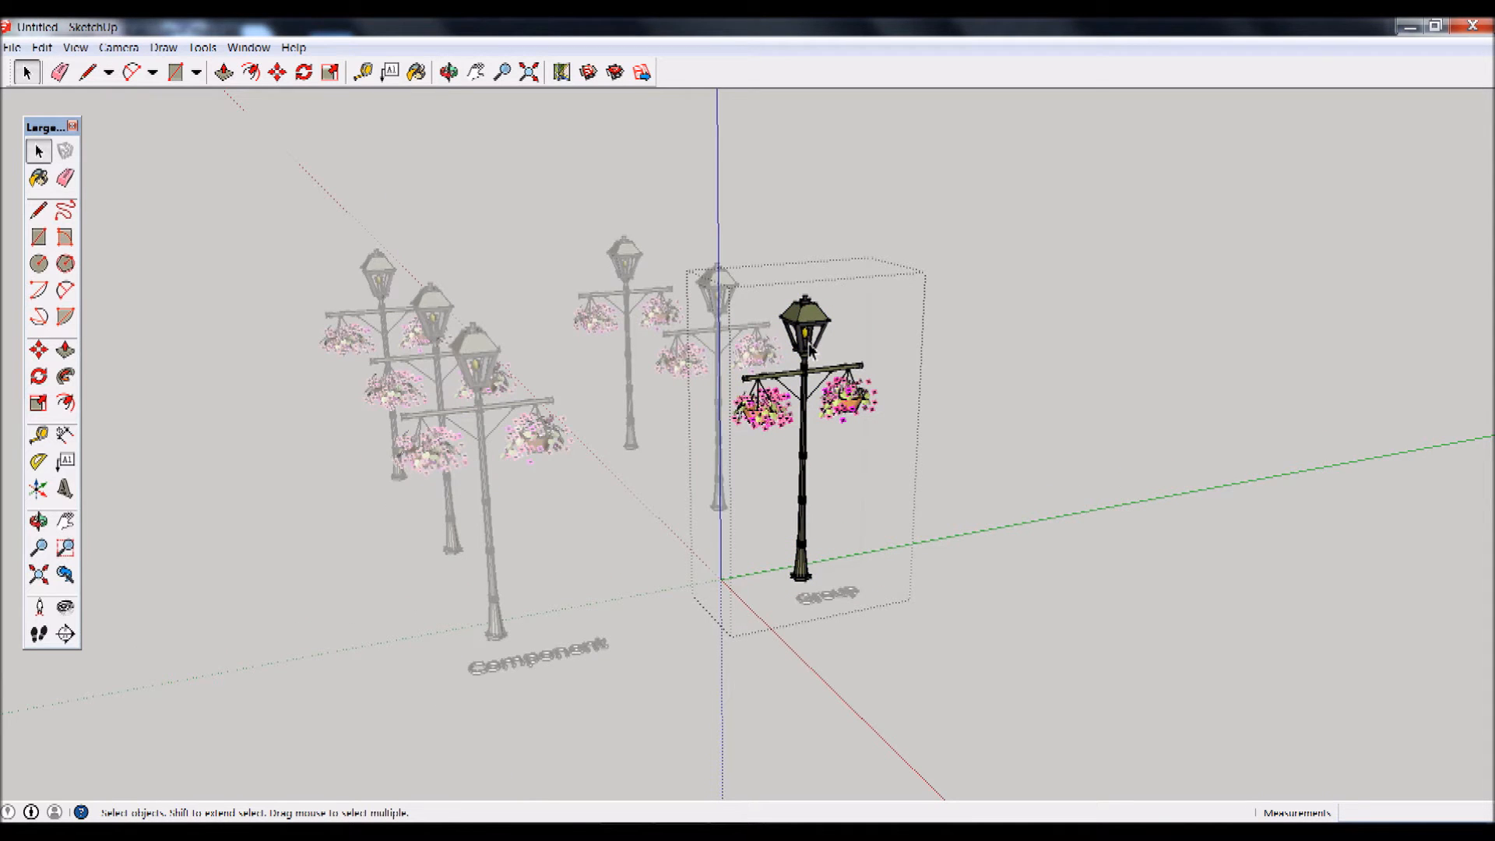
left_click(806, 327)
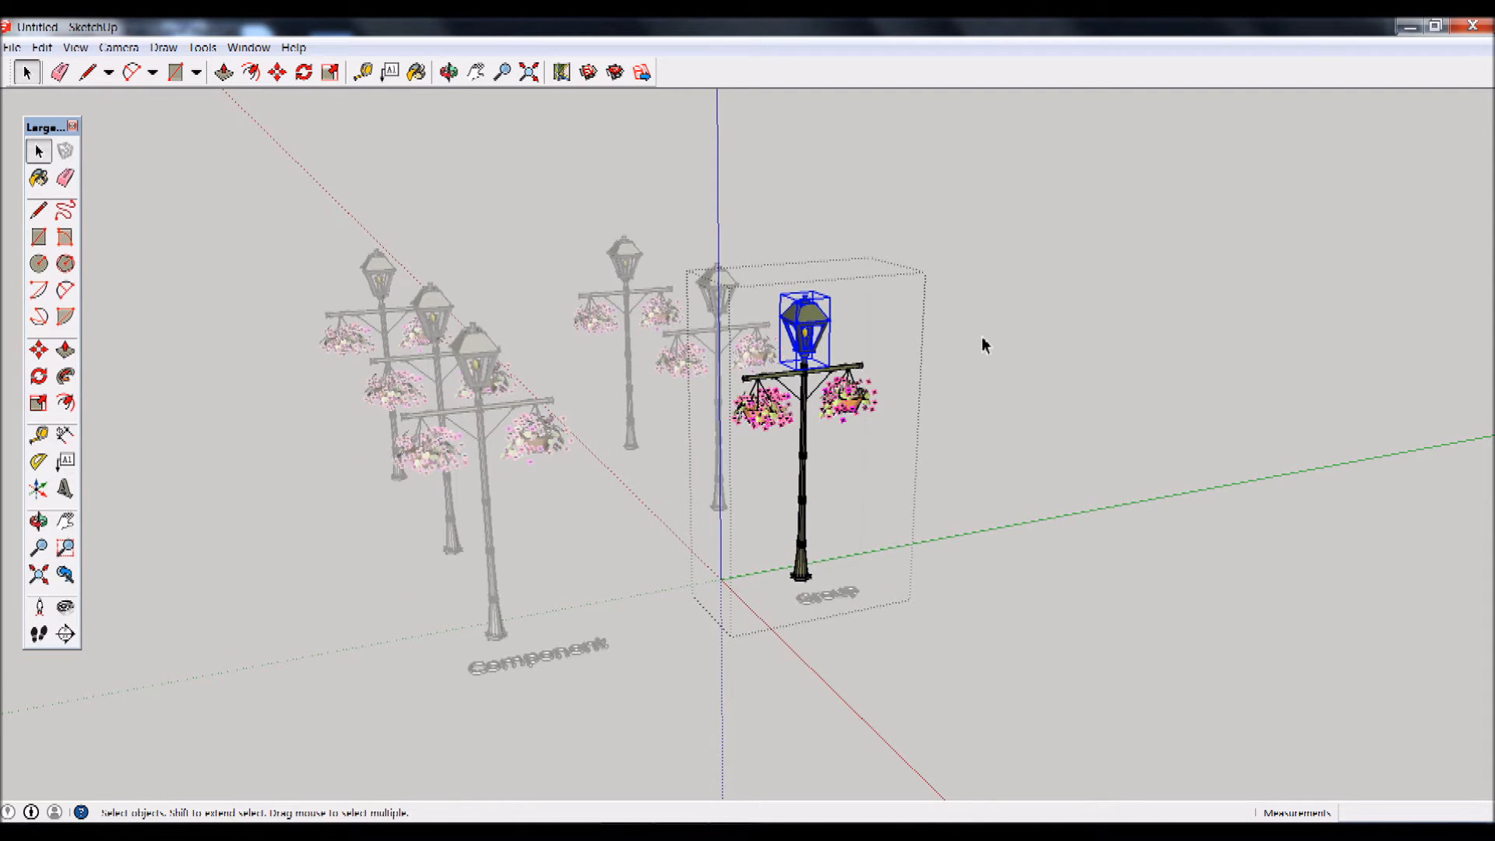
left_click(700, 190)
Edit the front grouped lamp post, delete both of its flower baskets, and close the group.
right_click(802, 318)
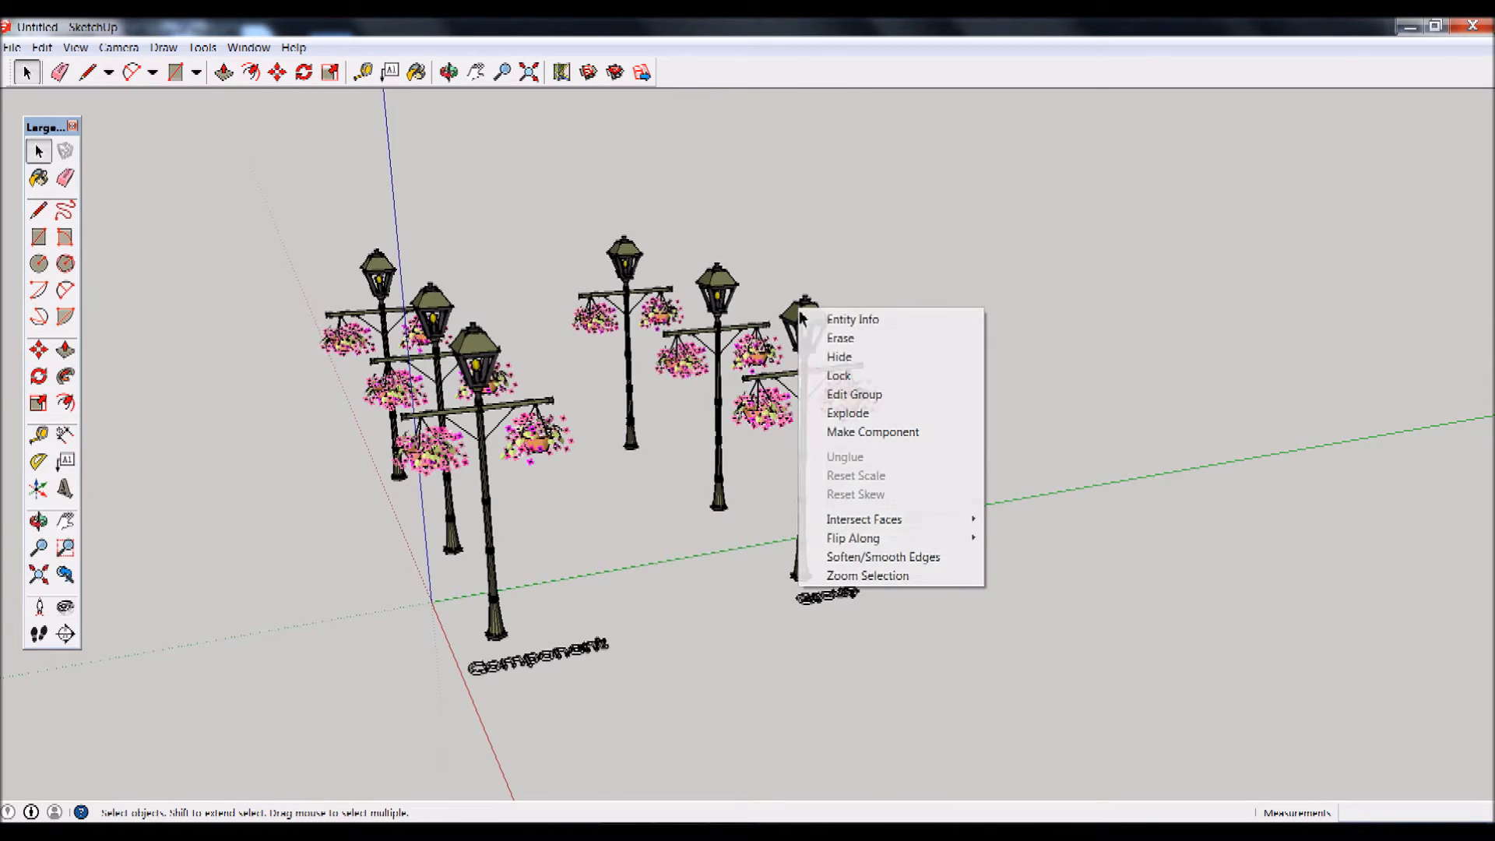
left_click(853, 394)
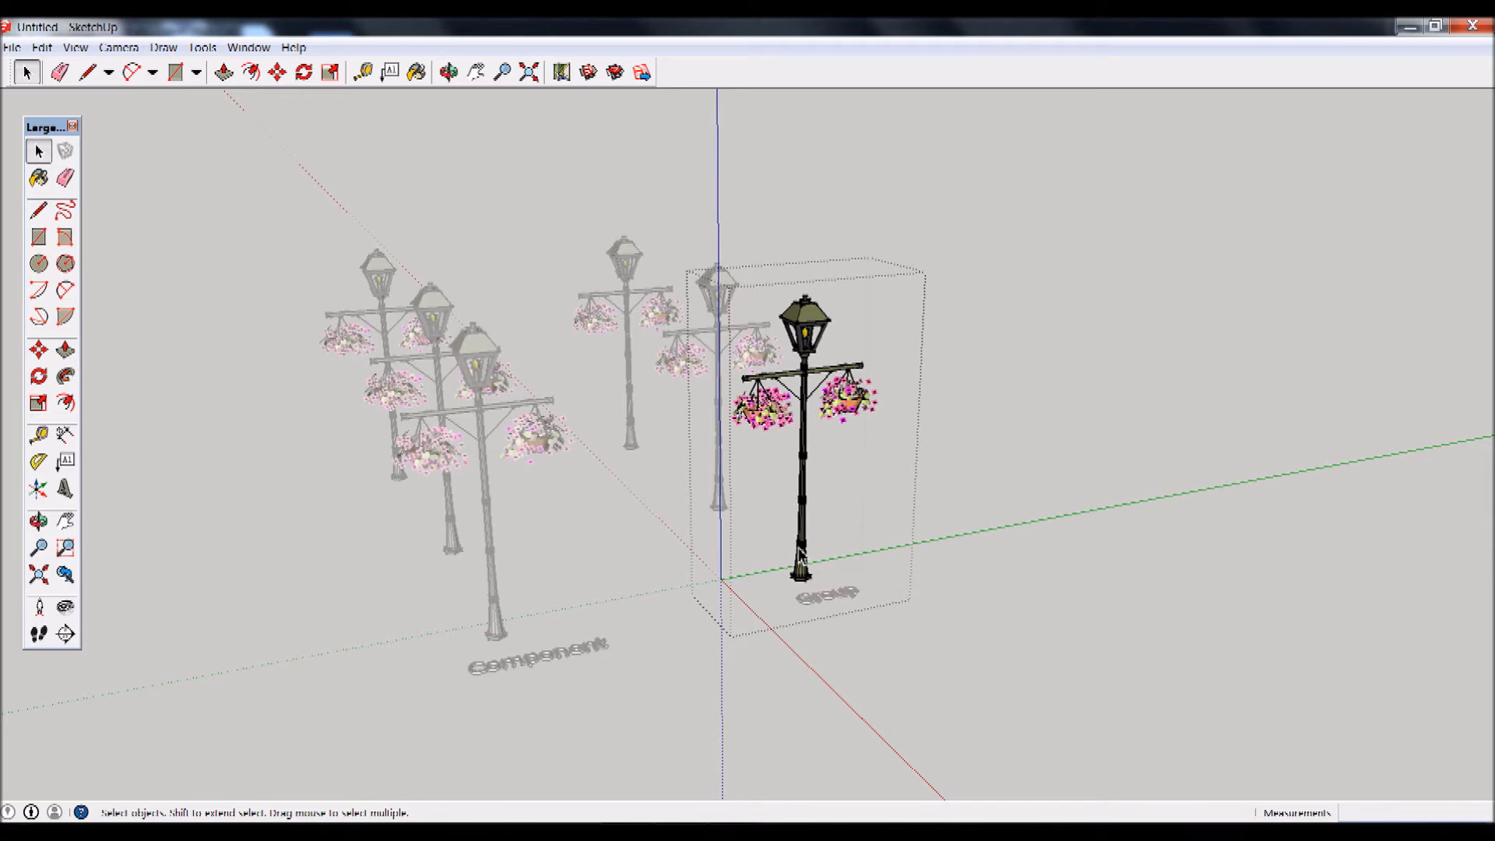
left_click(841, 417)
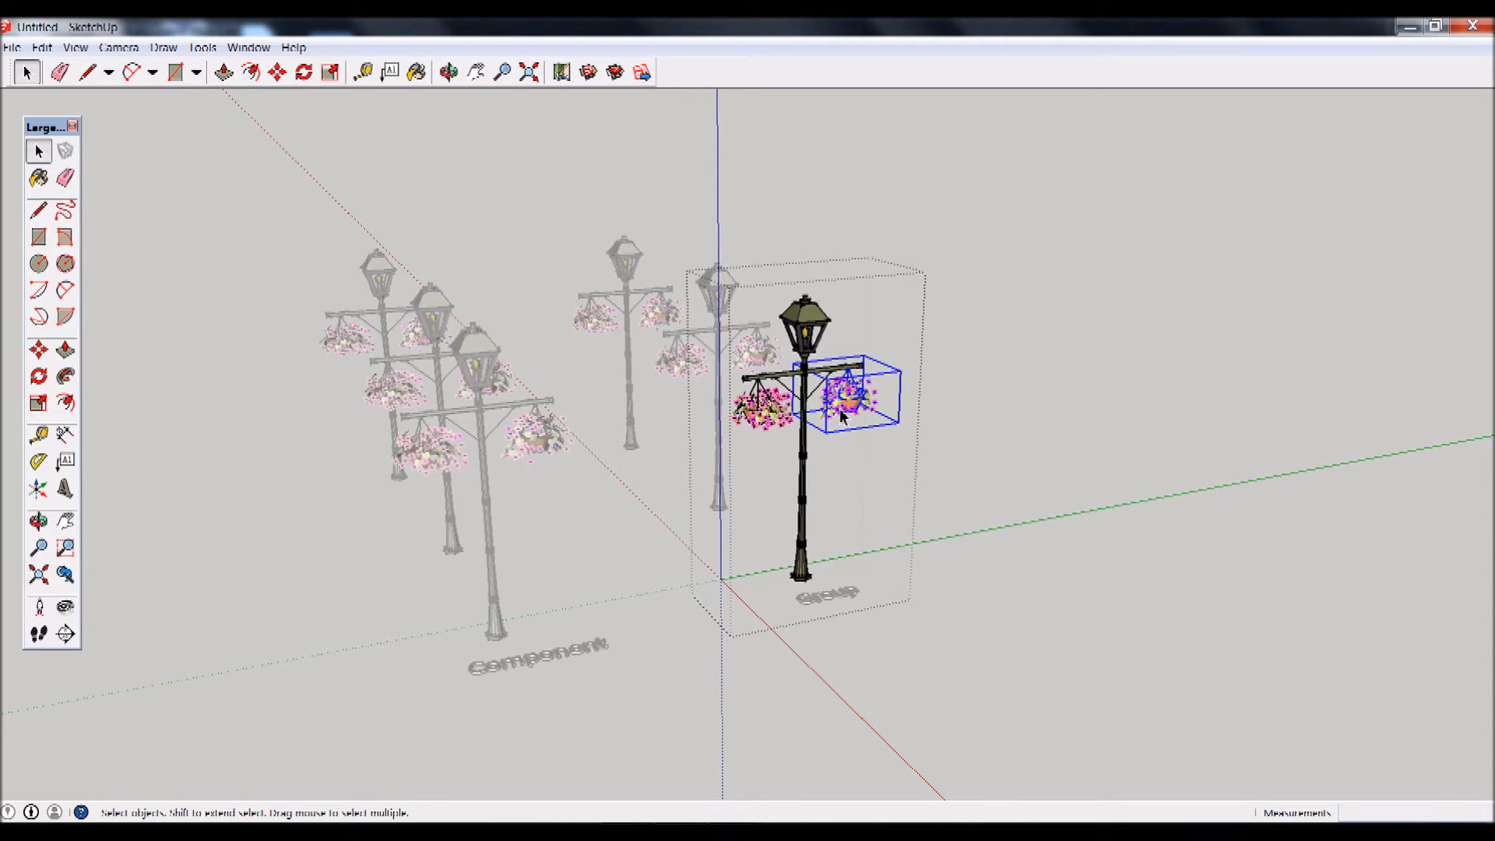
key("Delete")
left_click(785, 411)
key("Delete")
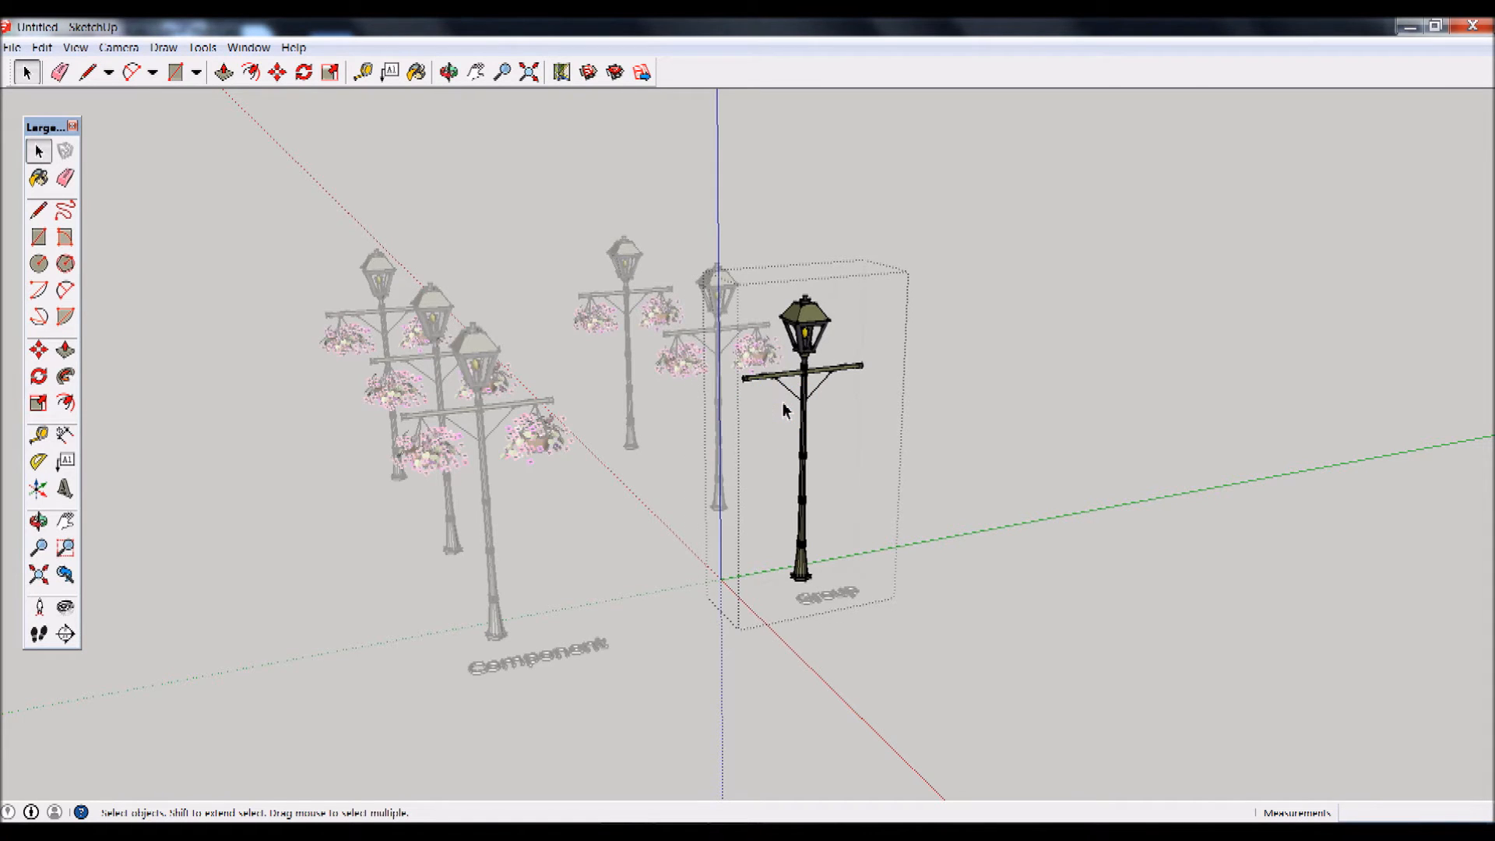
left_click(1012, 360)
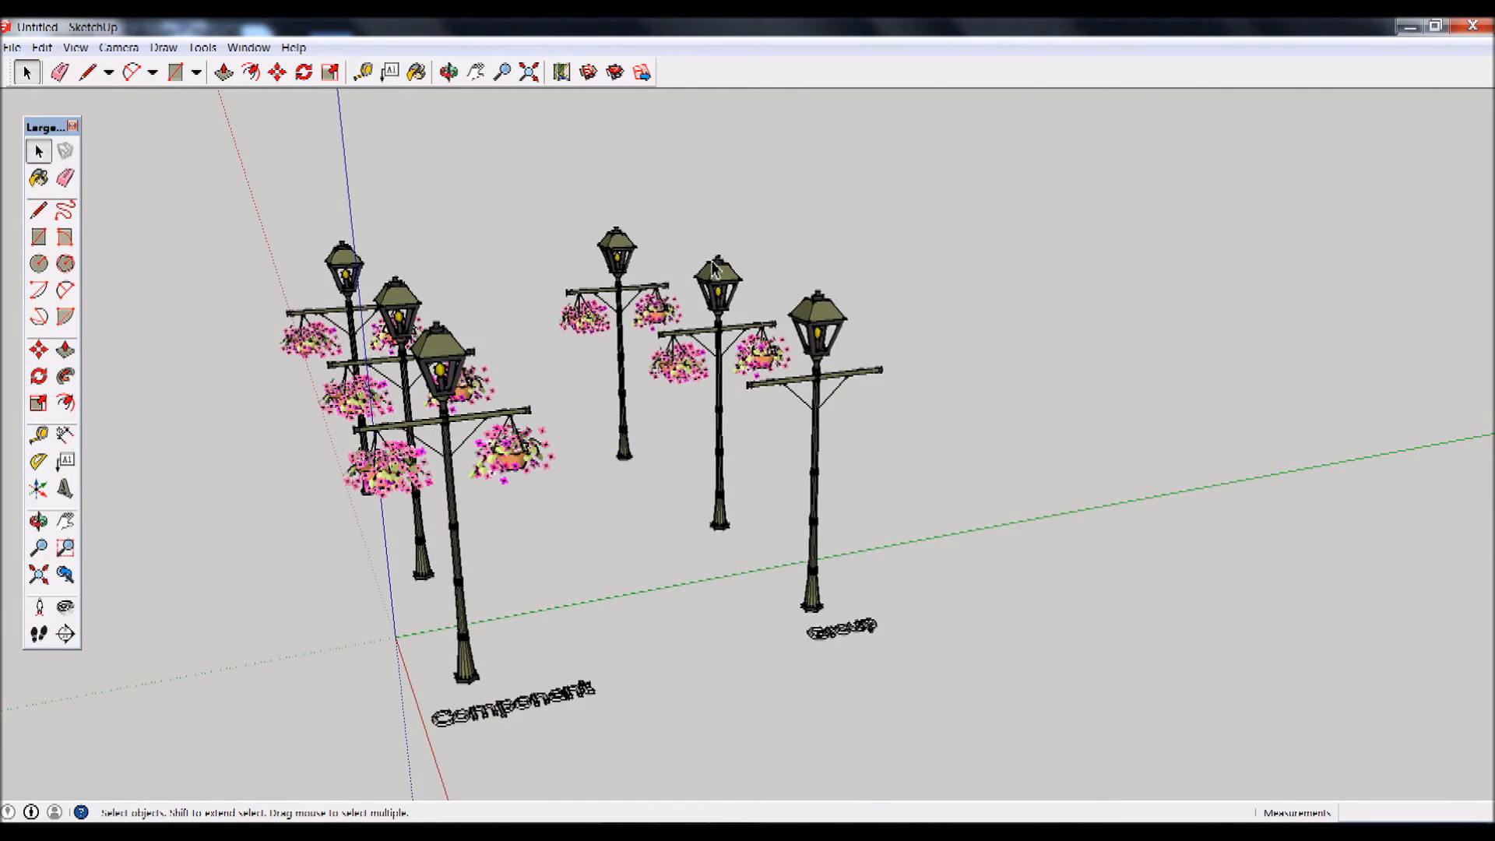
Open the middle grouped lamp post for editing and delete its lantern.
scroll(717, 270, "up", 3)
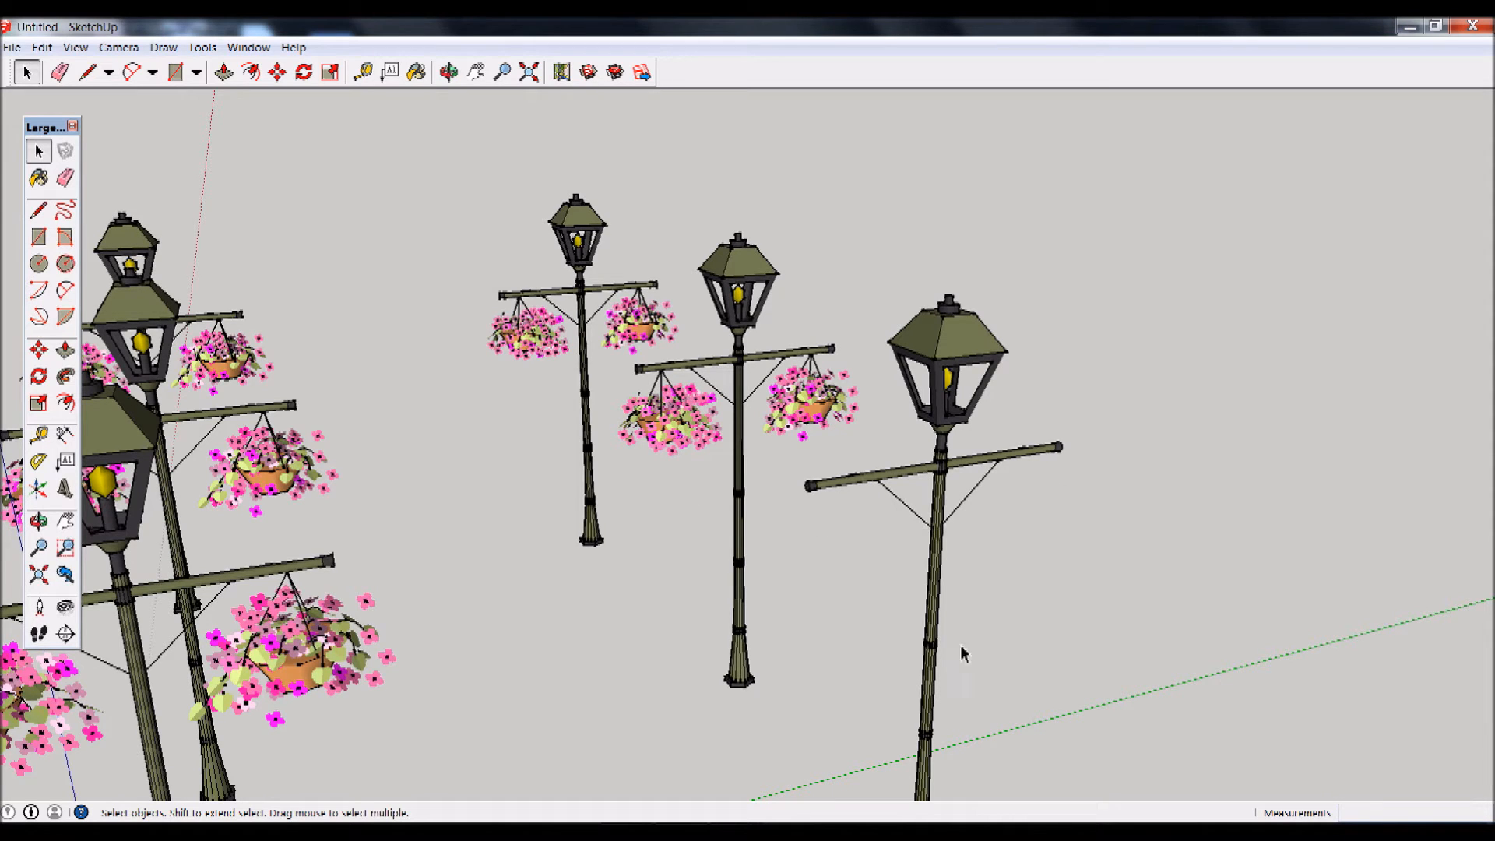
left_click(739, 311)
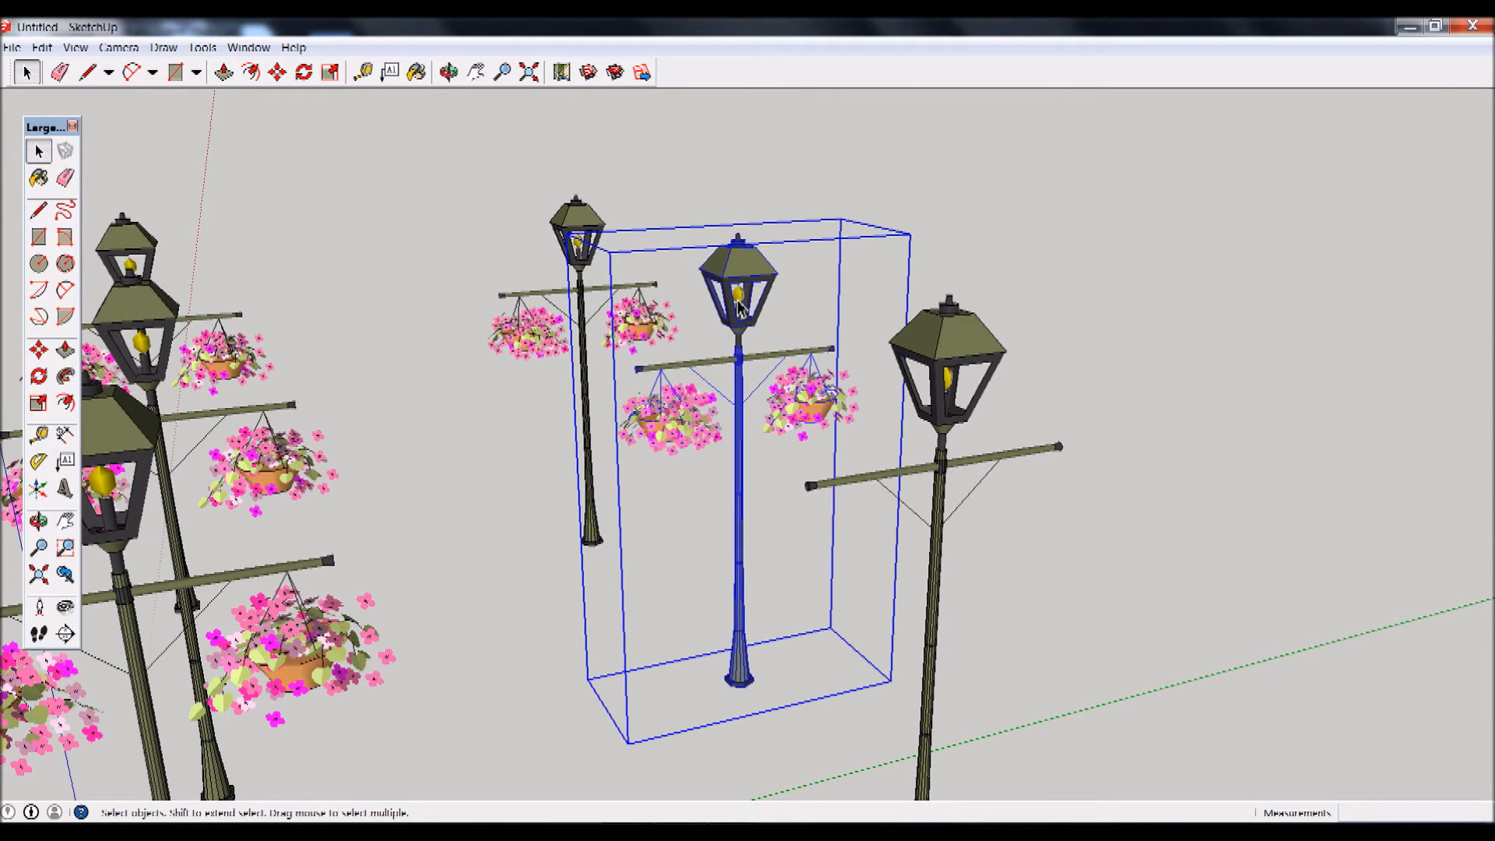
right_click(739, 311)
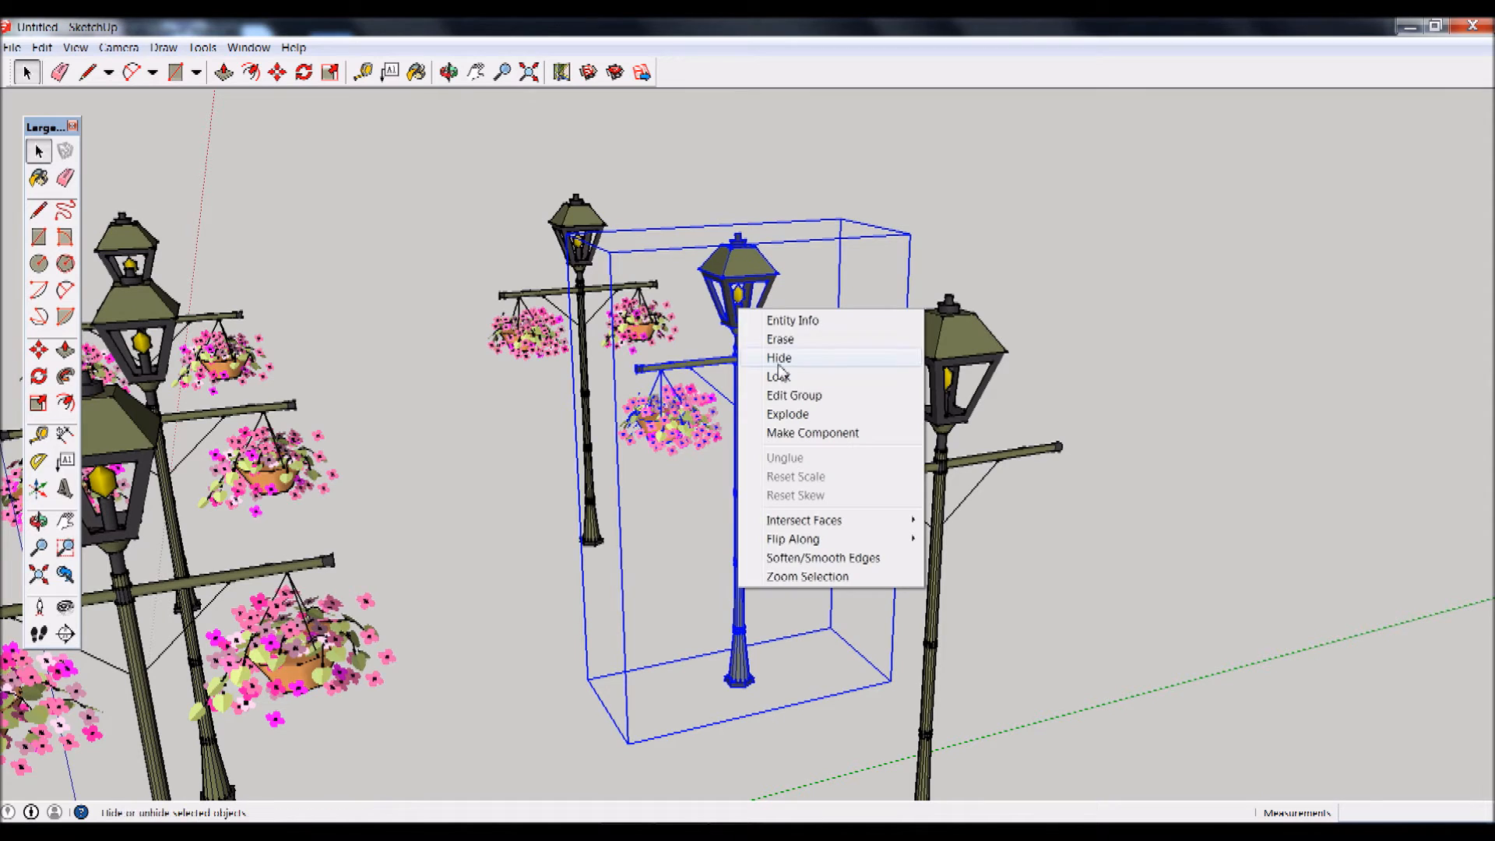
left_click(779, 395)
double_click(740, 300)
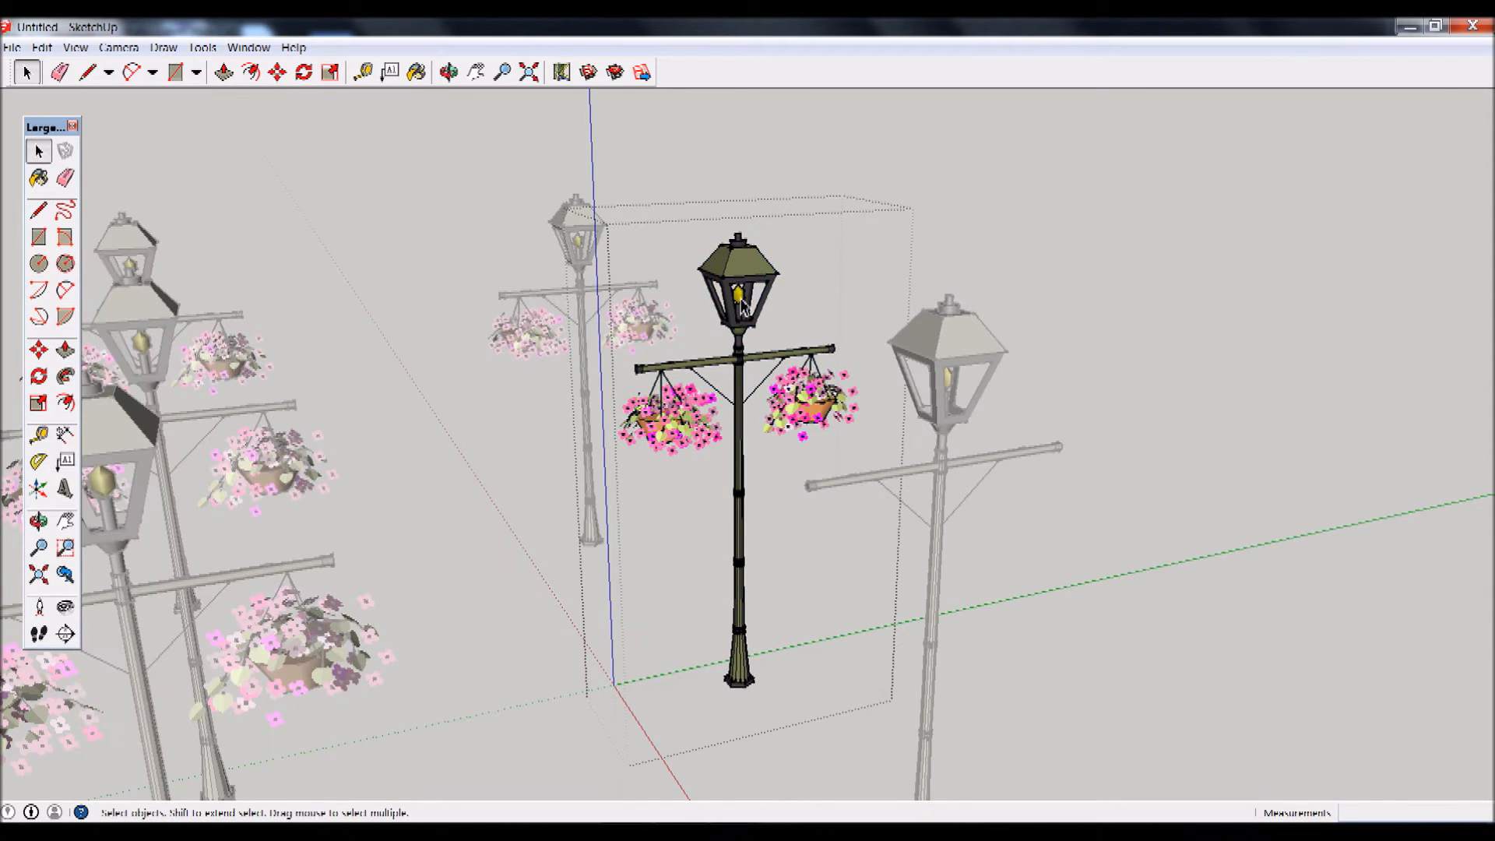
left_click(741, 304)
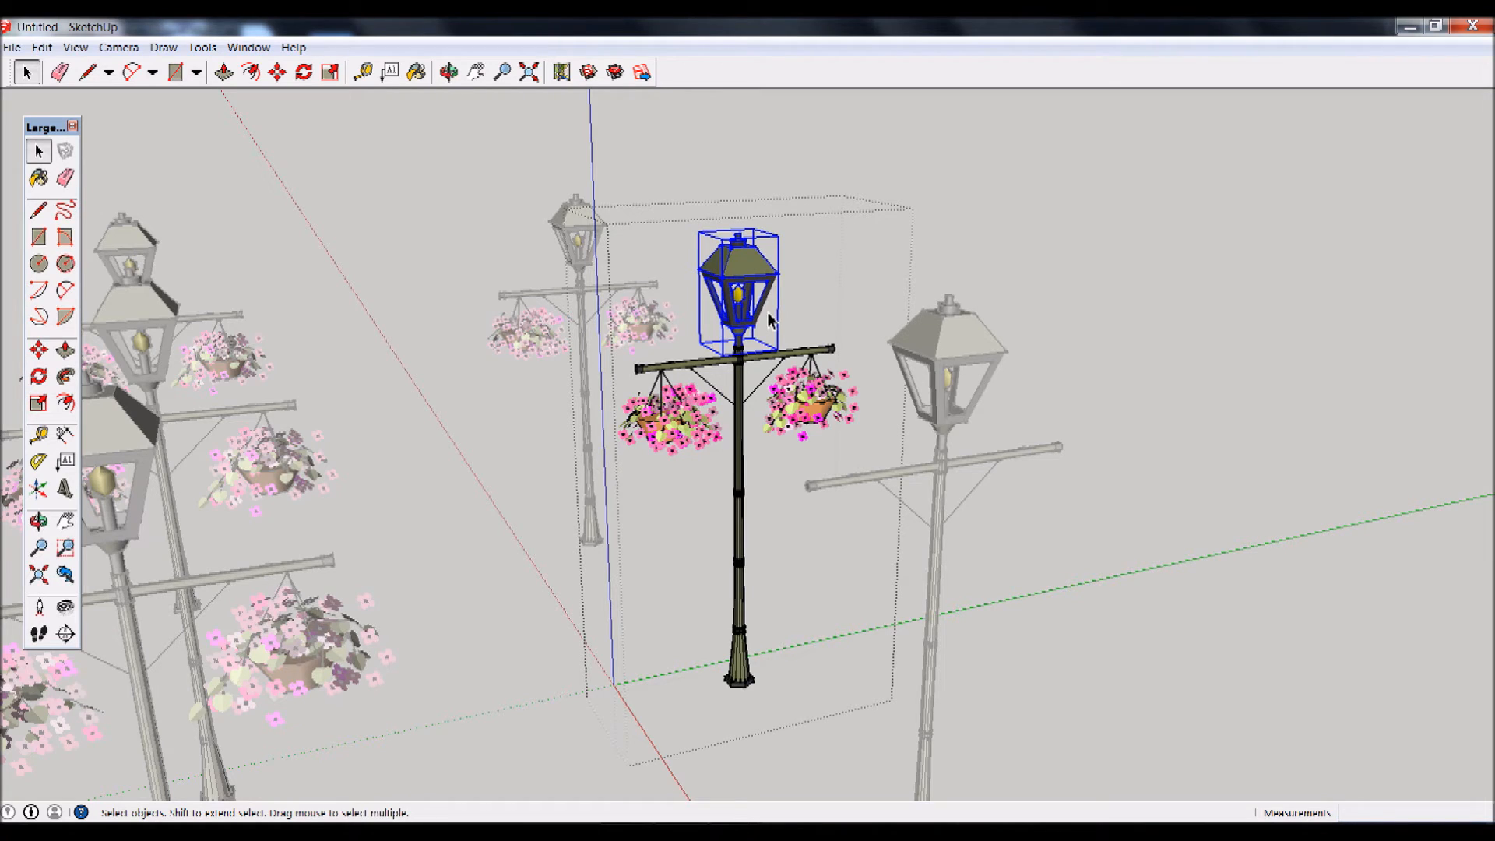
key("Delete")
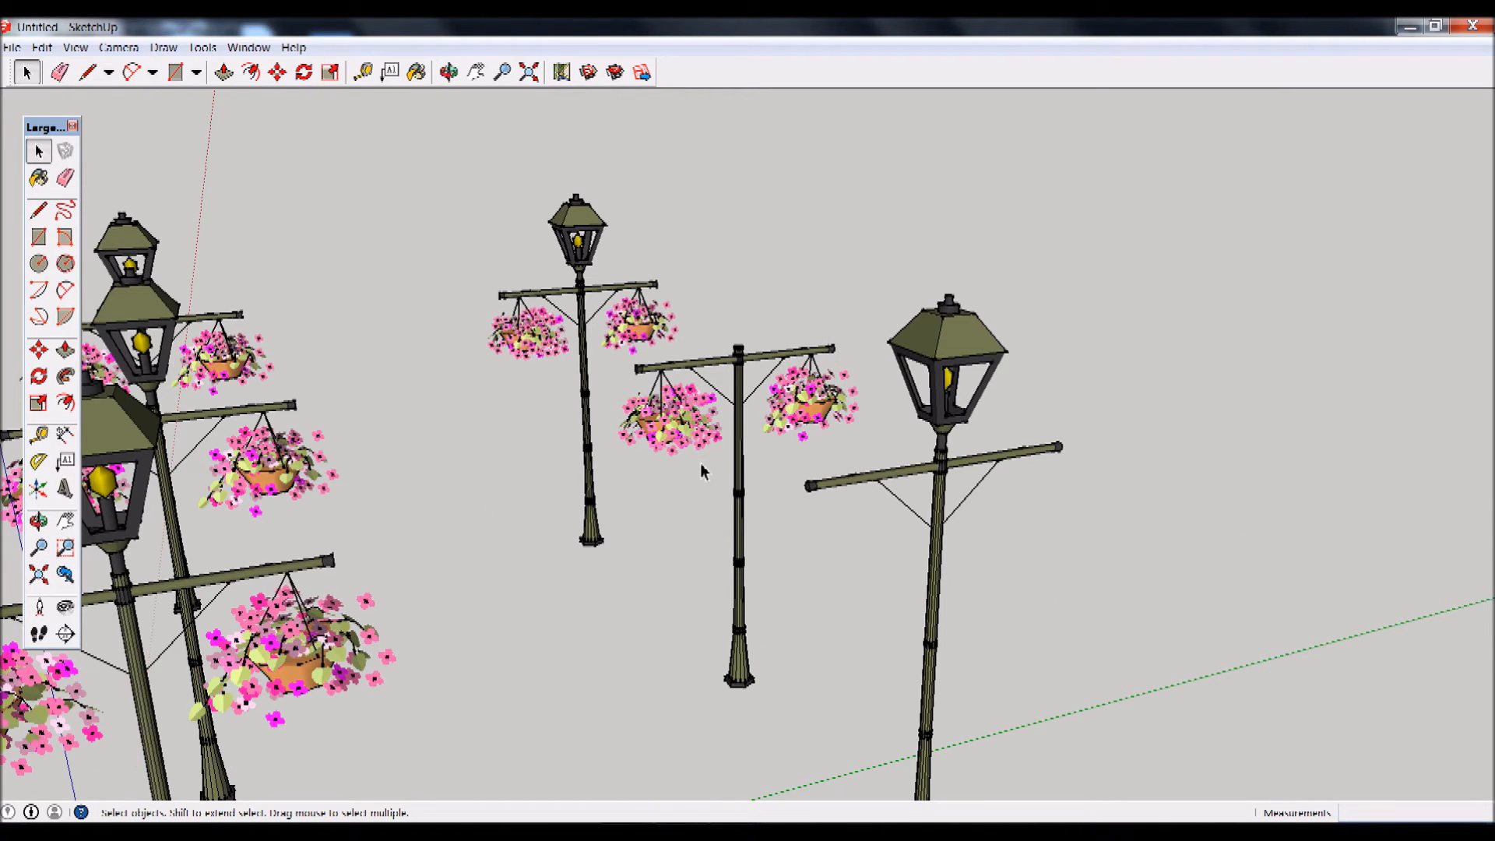
middle_click_drag(701, 471, 685, 480)
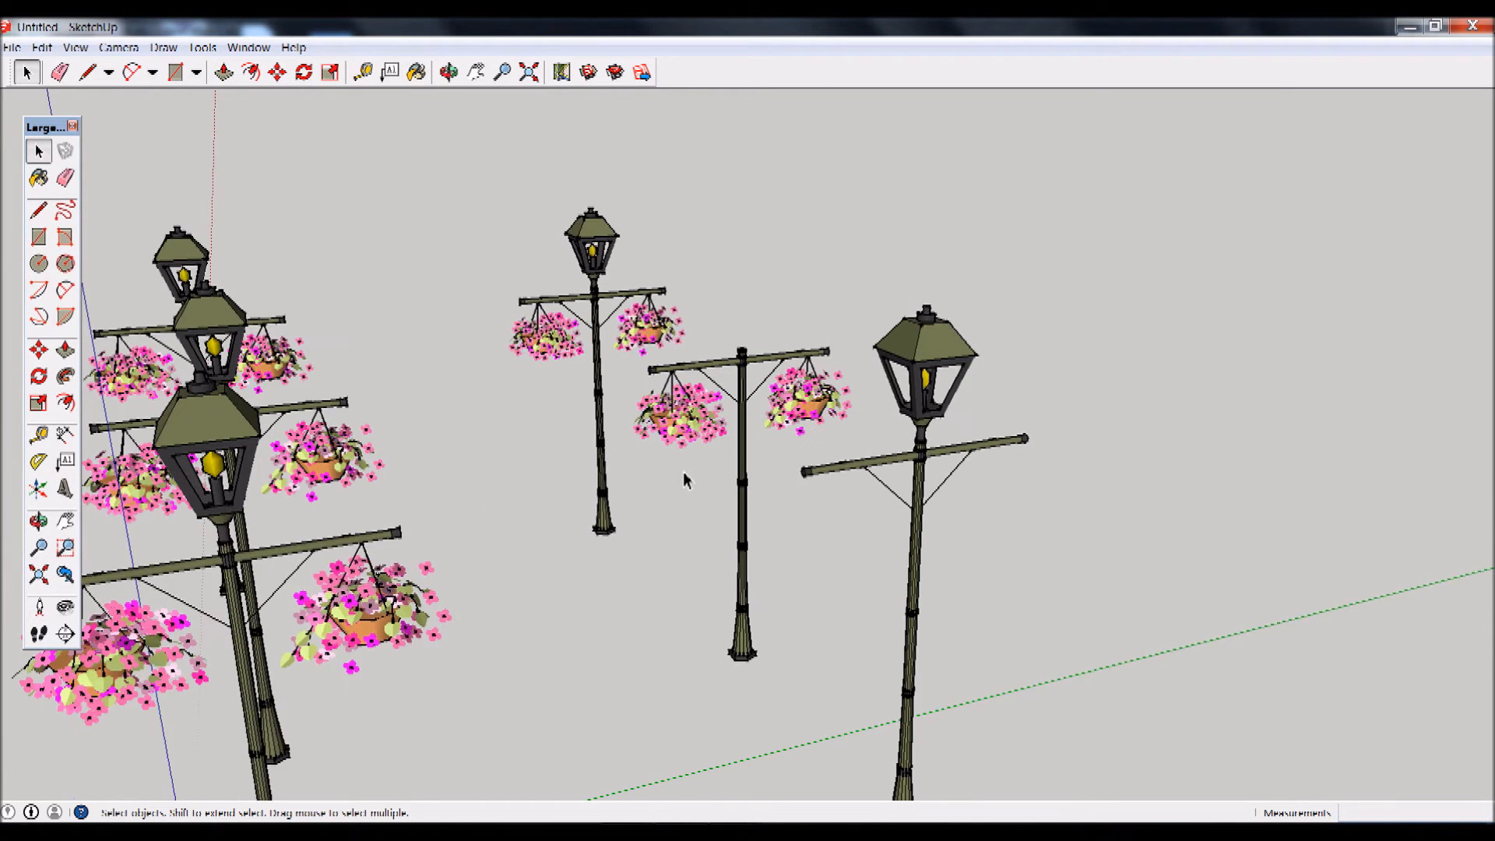
scroll(685, 480, "down", 5)
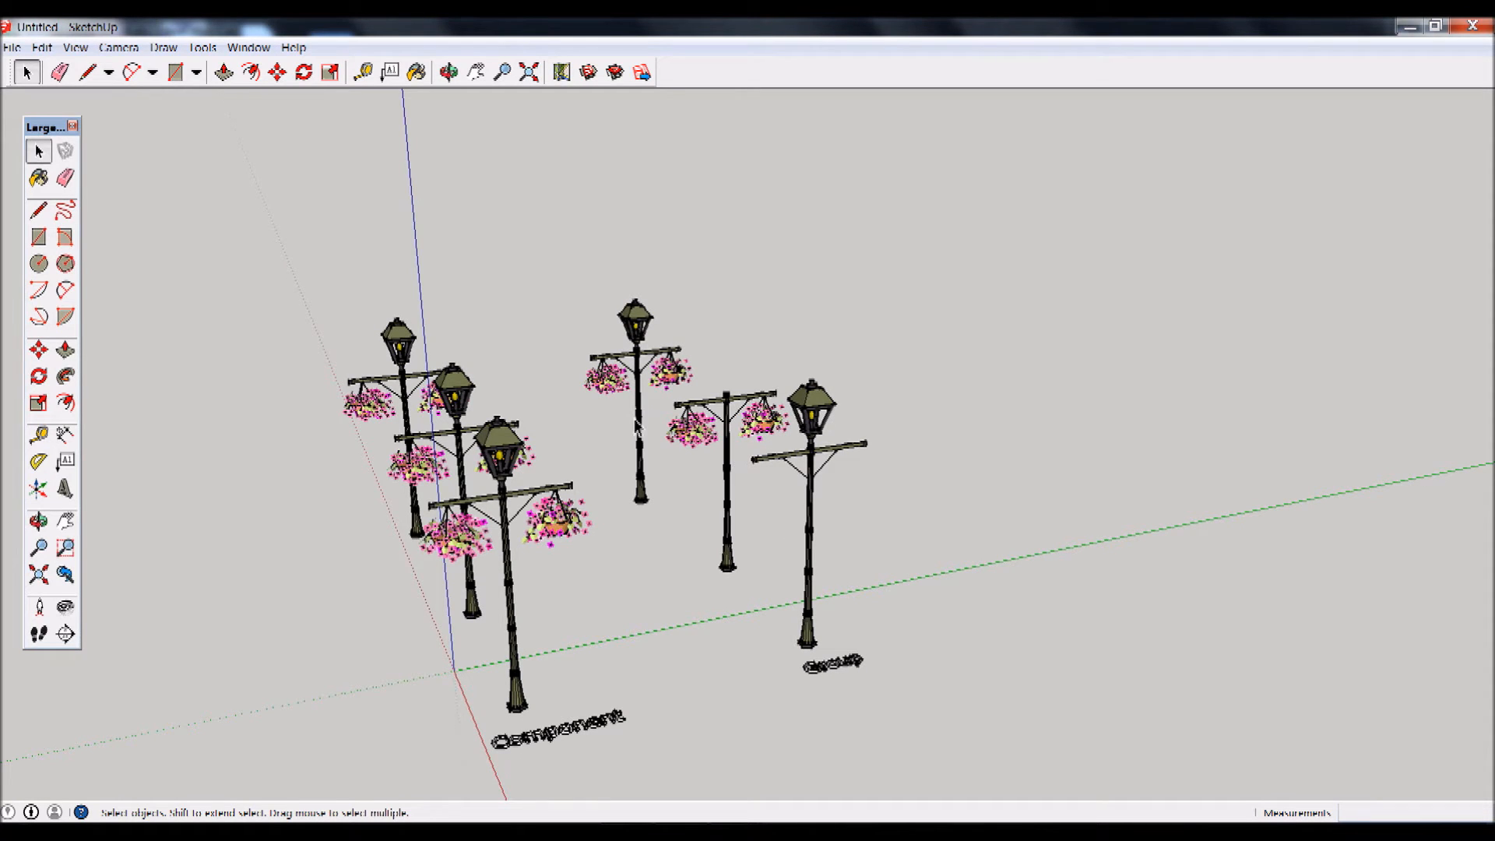
left_click(710, 444)
left_click(826, 433)
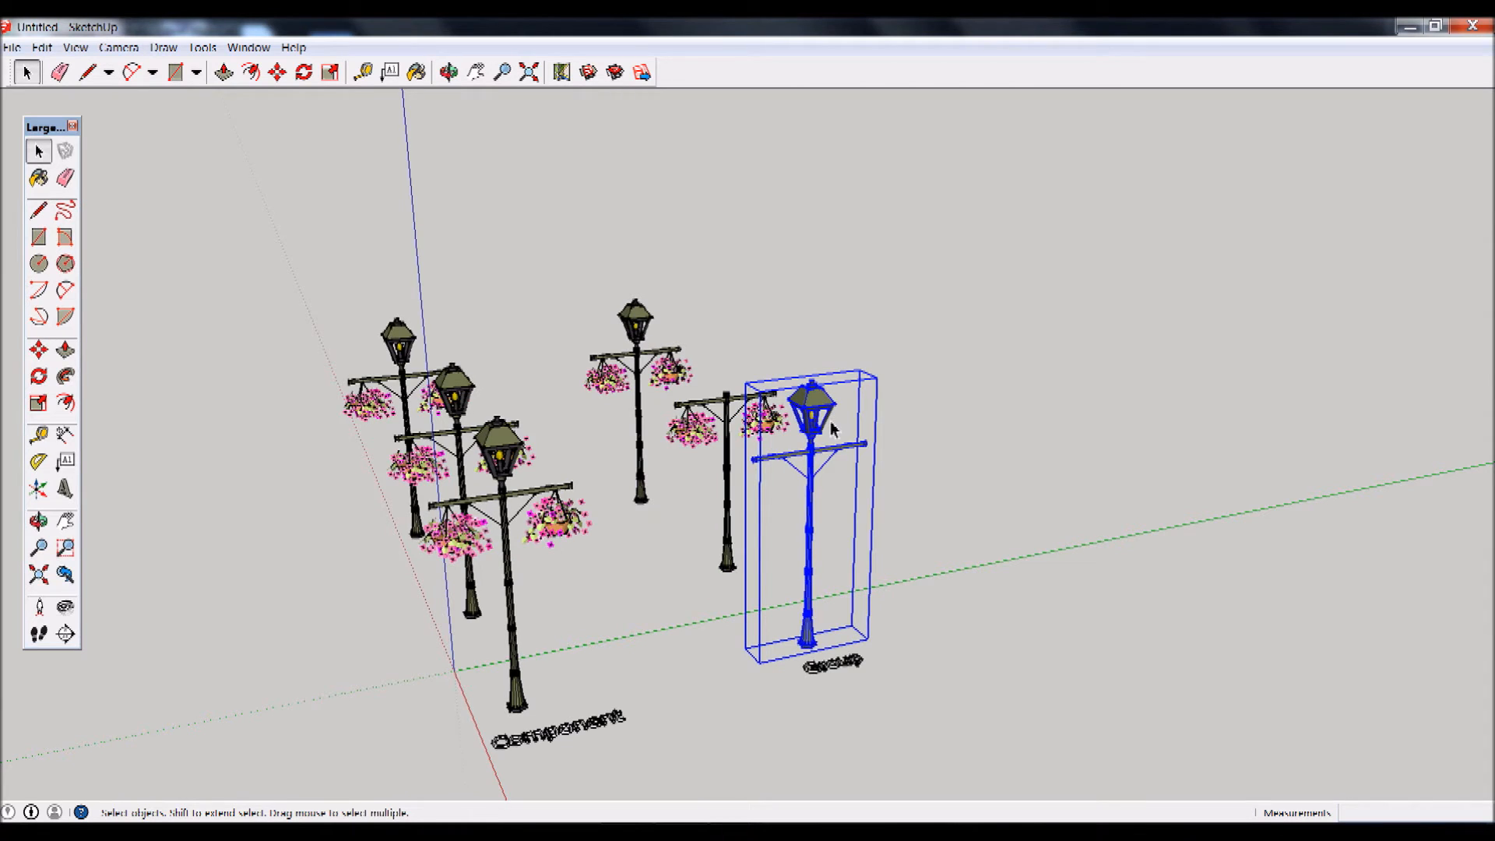
left_click(633, 638)
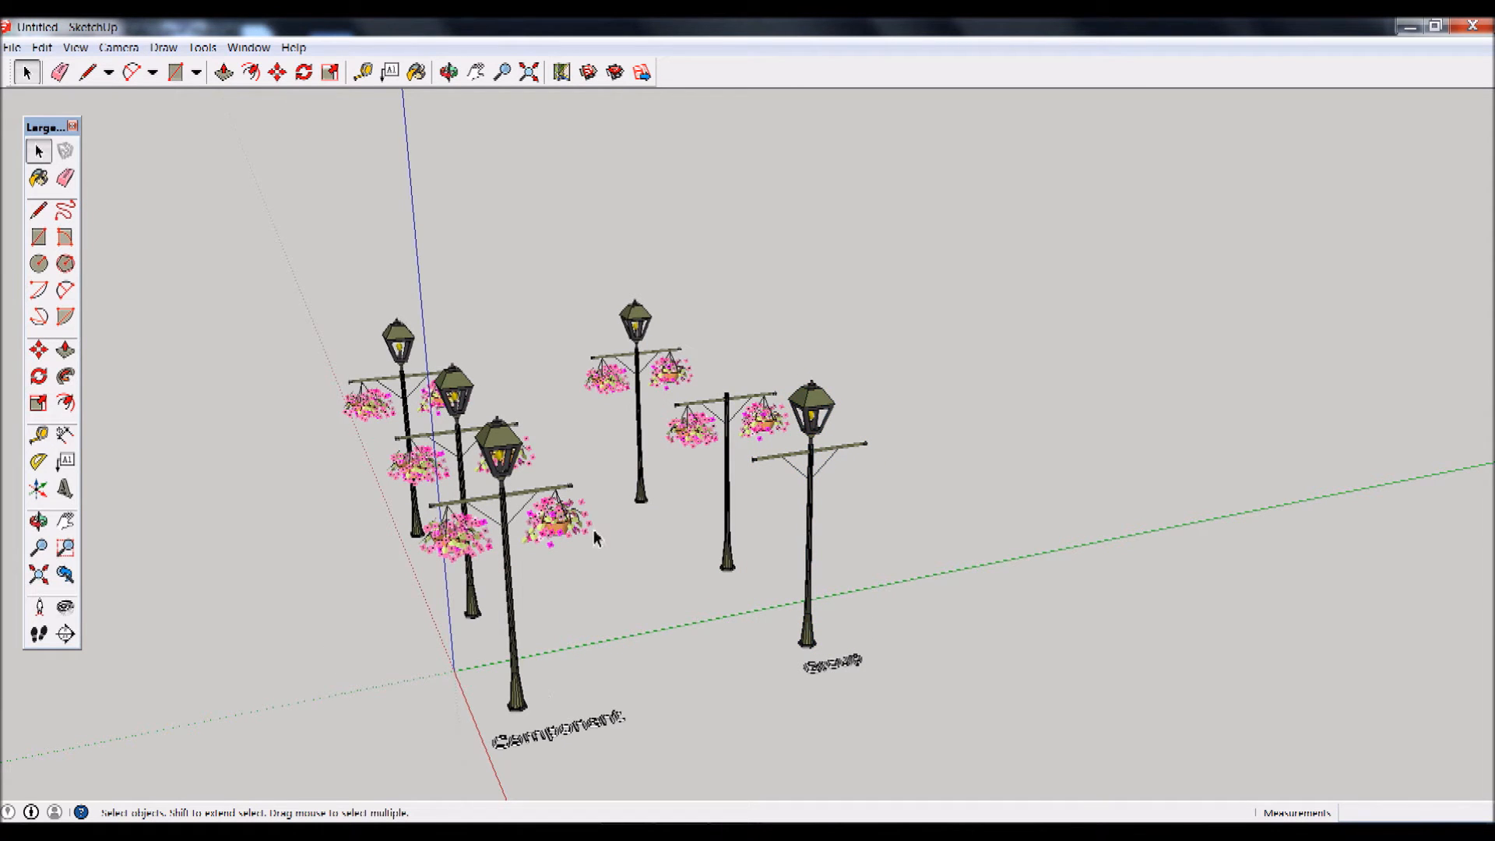
Edit the lamp post component beside the Component label, delete its right-hand flower basket, and close the component.
left_click(554, 537)
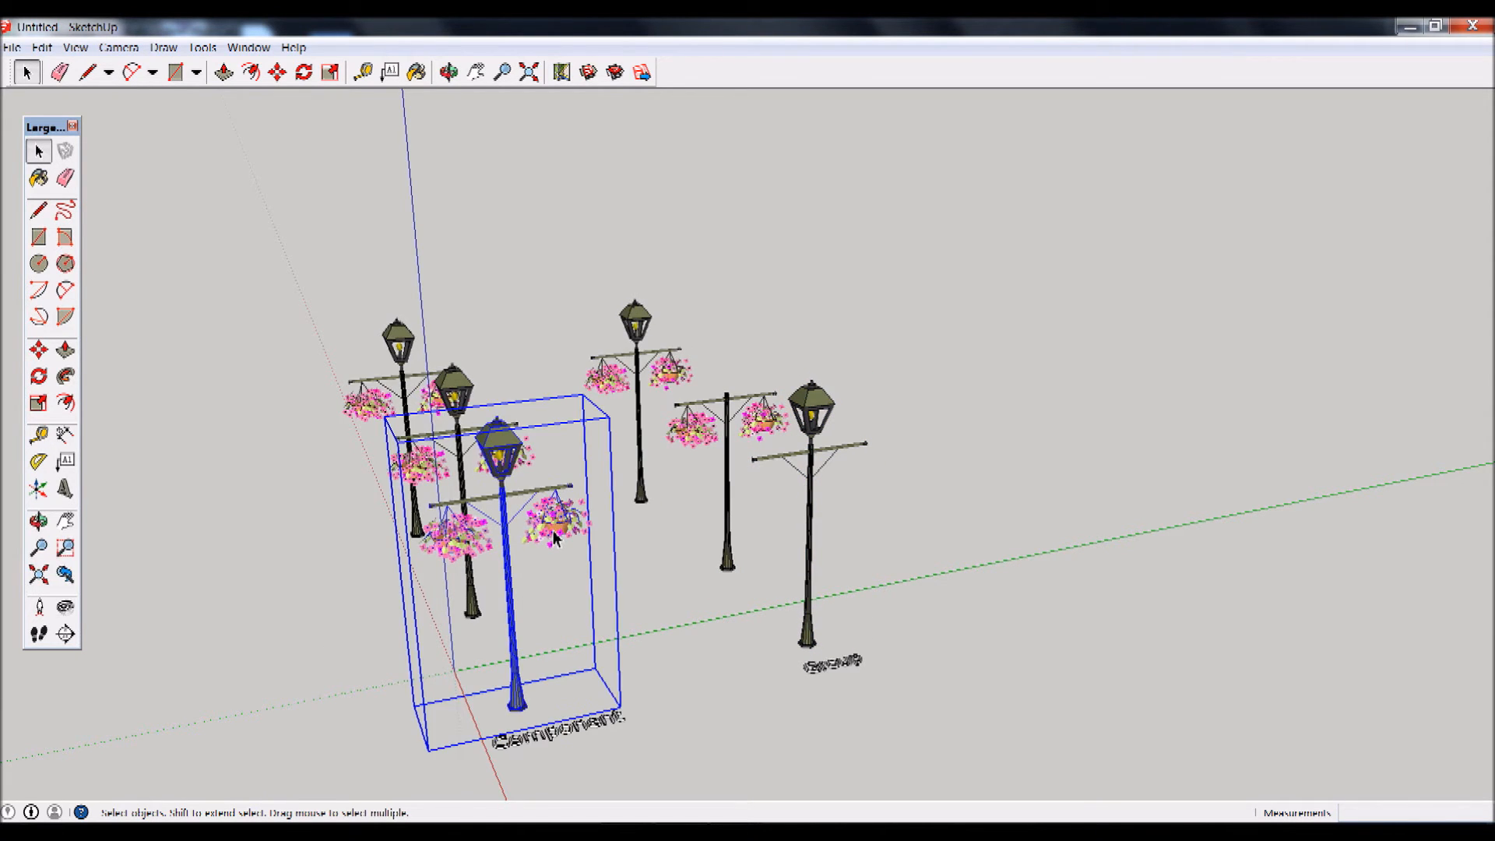
right_click(568, 532)
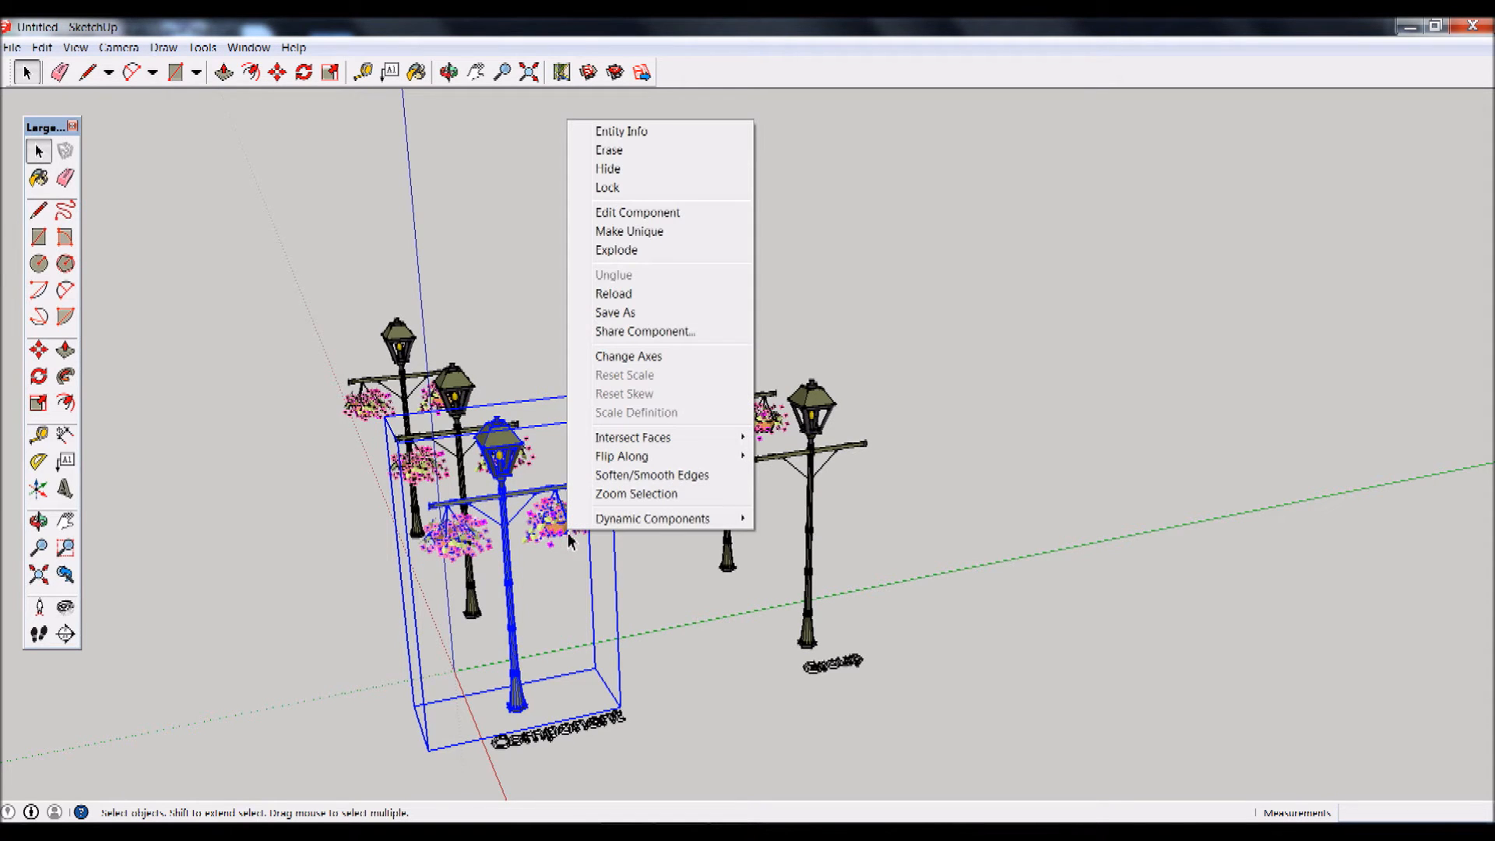
left_click(660, 217)
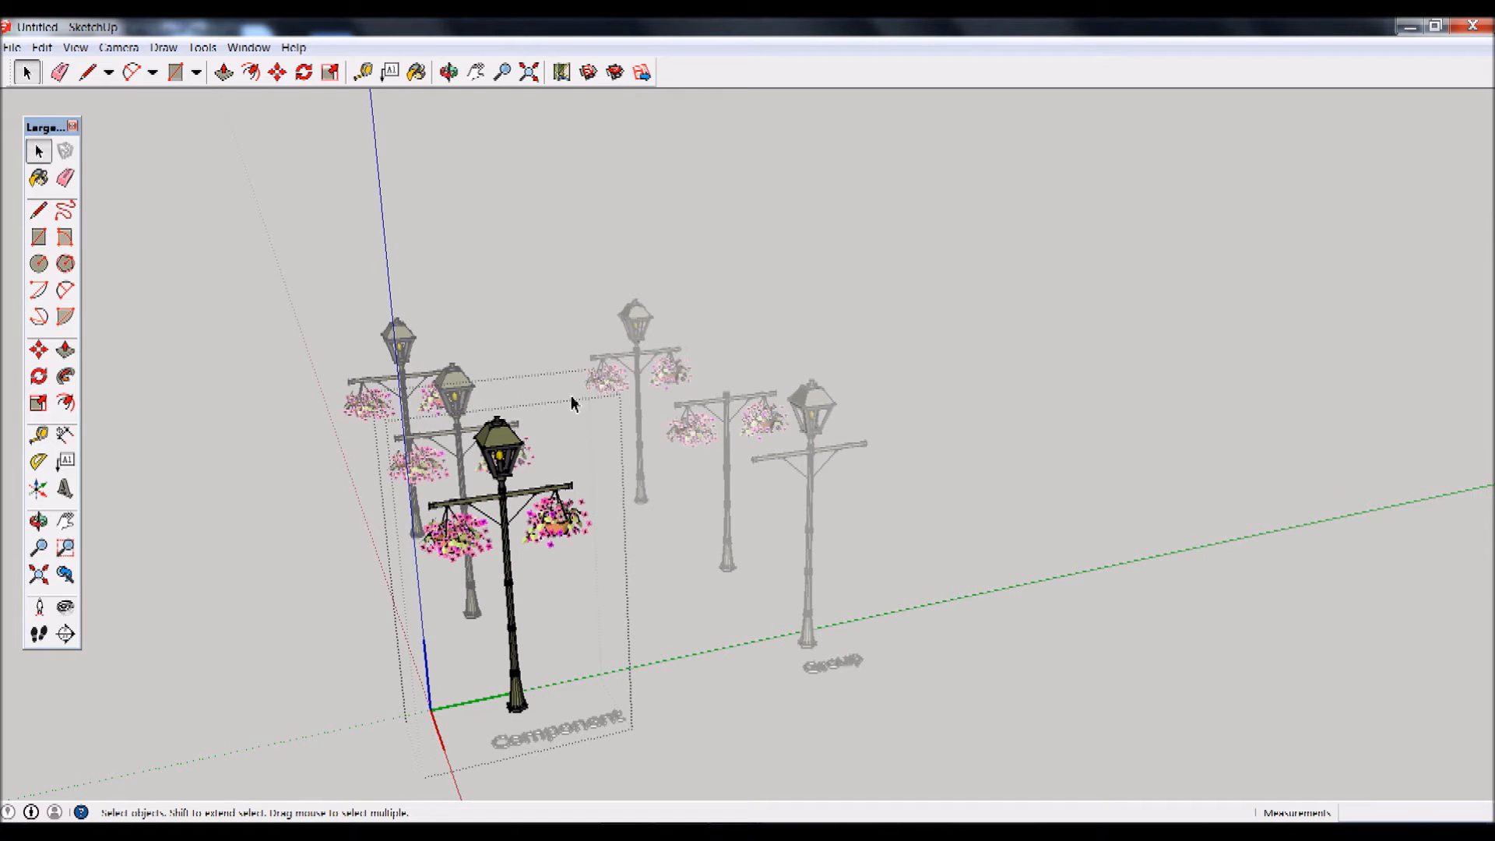
left_click(557, 532)
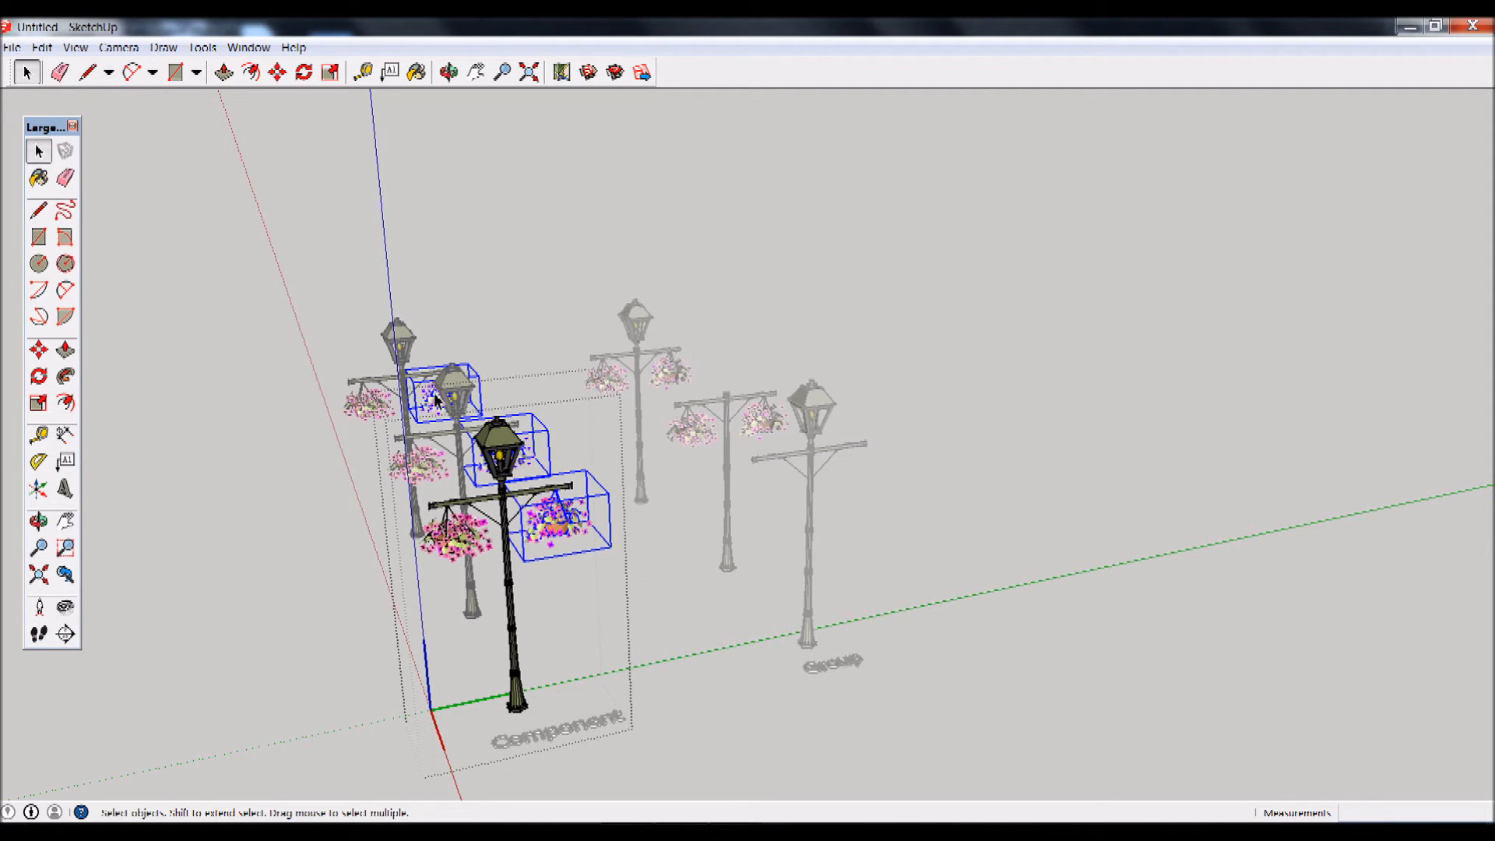
key("Delete")
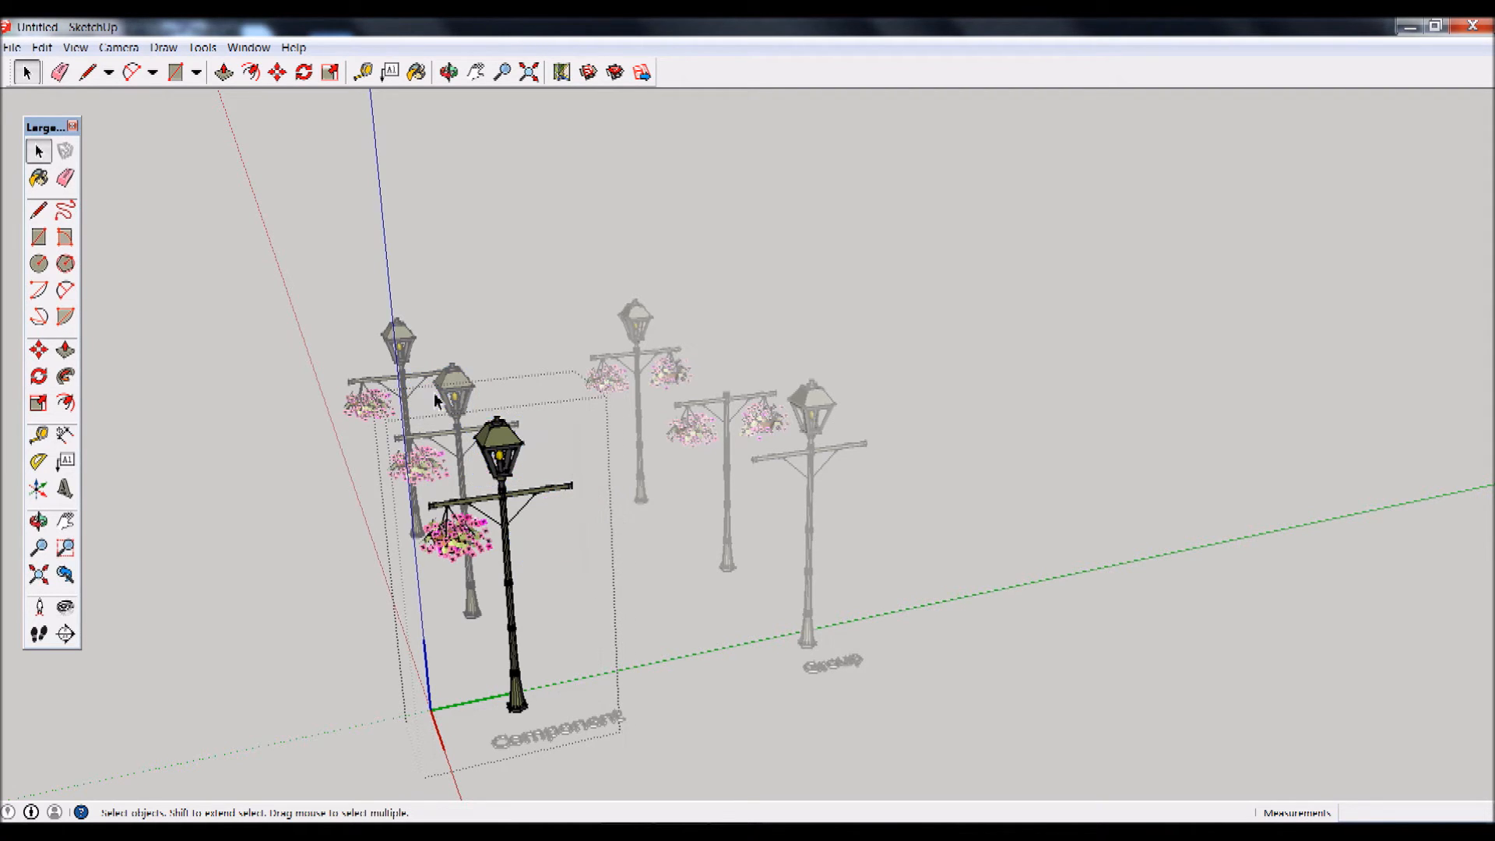
key("o")
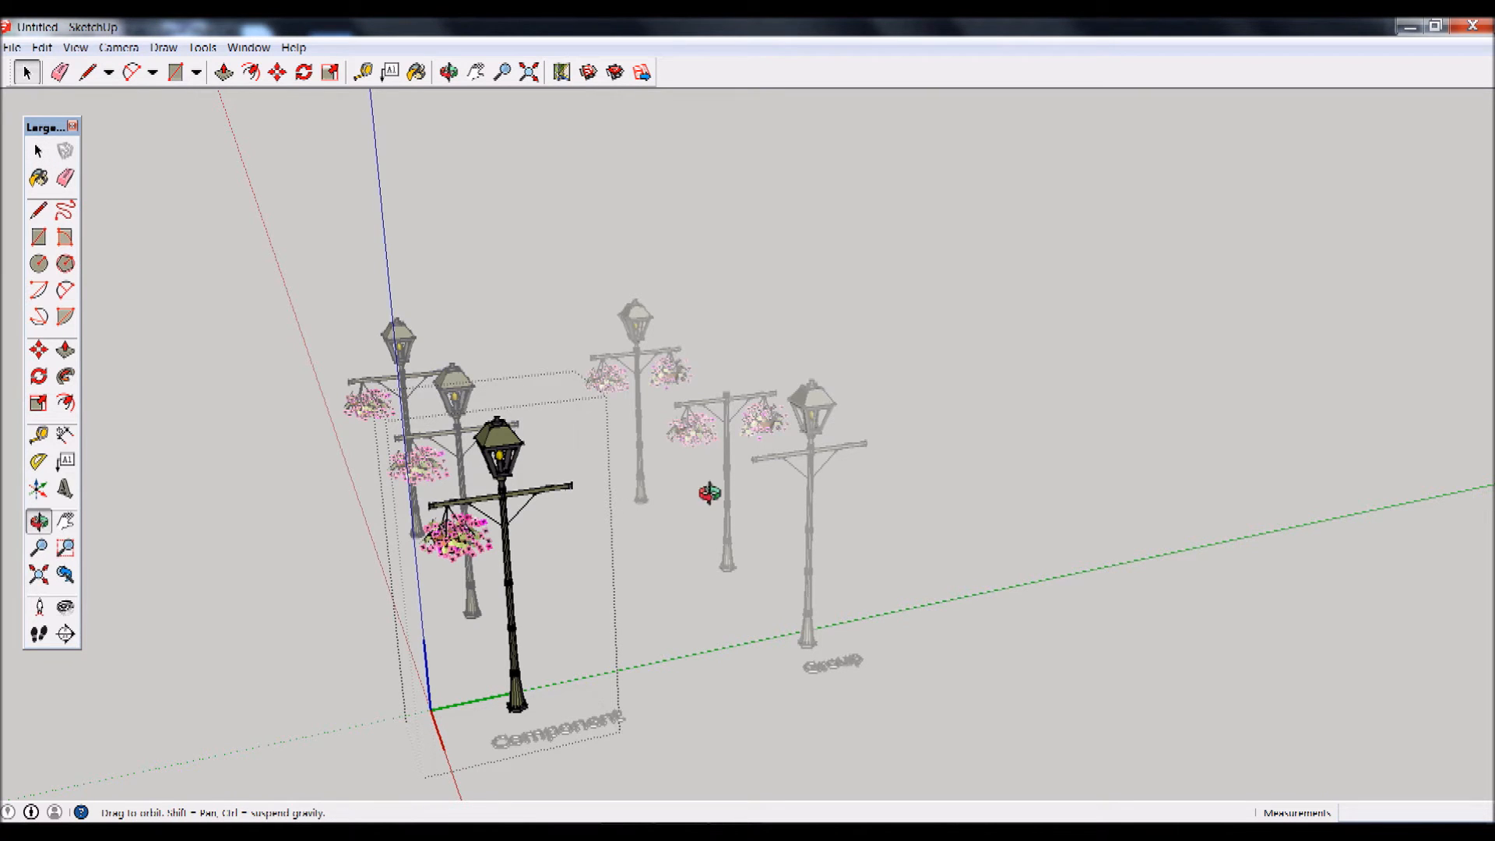
left_click_drag(844, 464, 867, 457)
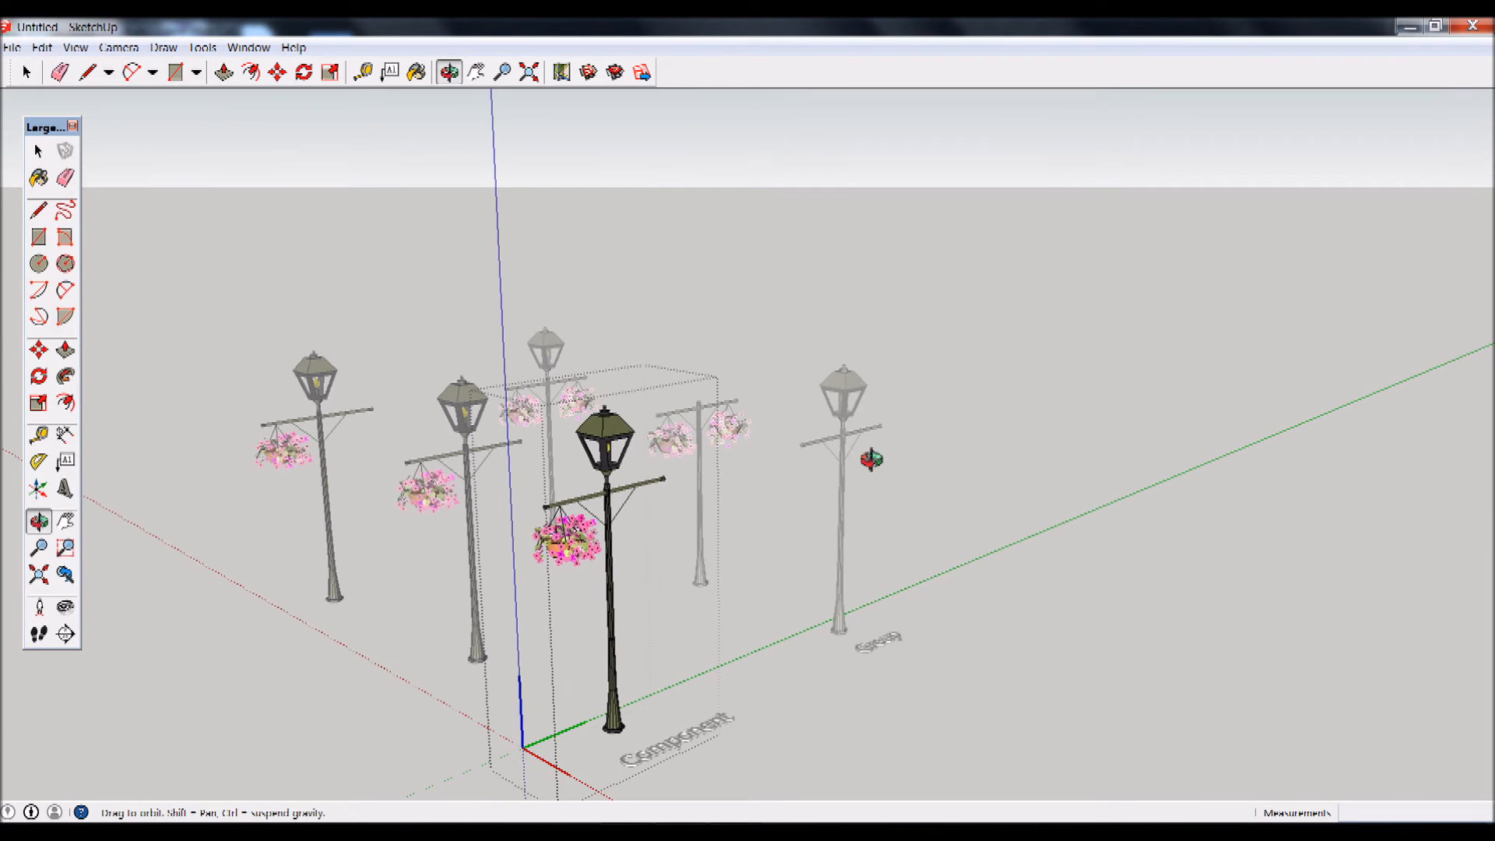
key("space")
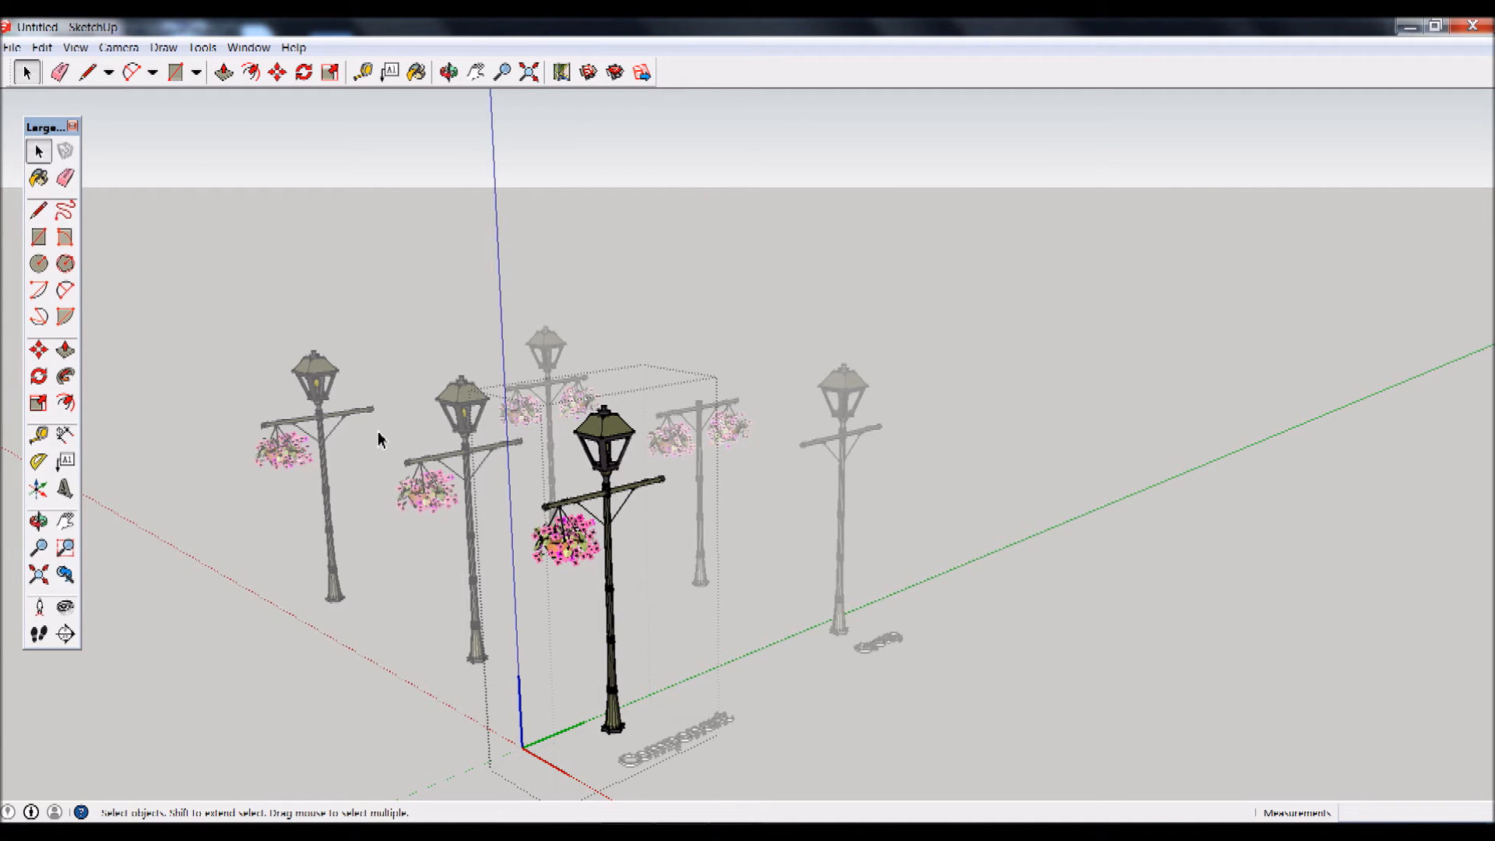
left_click(1079, 350)
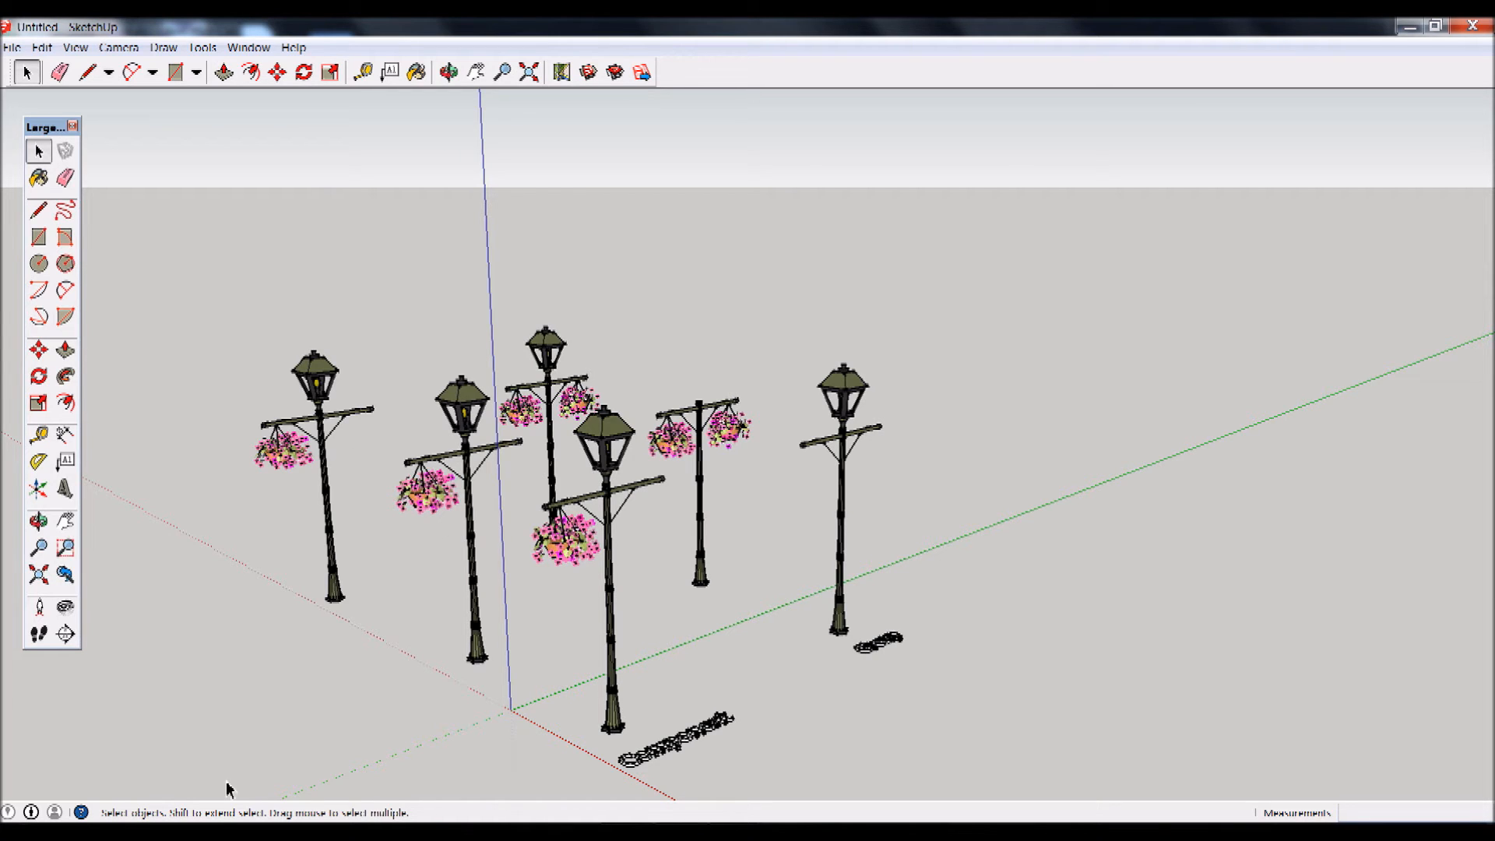
Move the front component lamp post about 0.51 m as a single object.
scroll(490, 662, "up", 5)
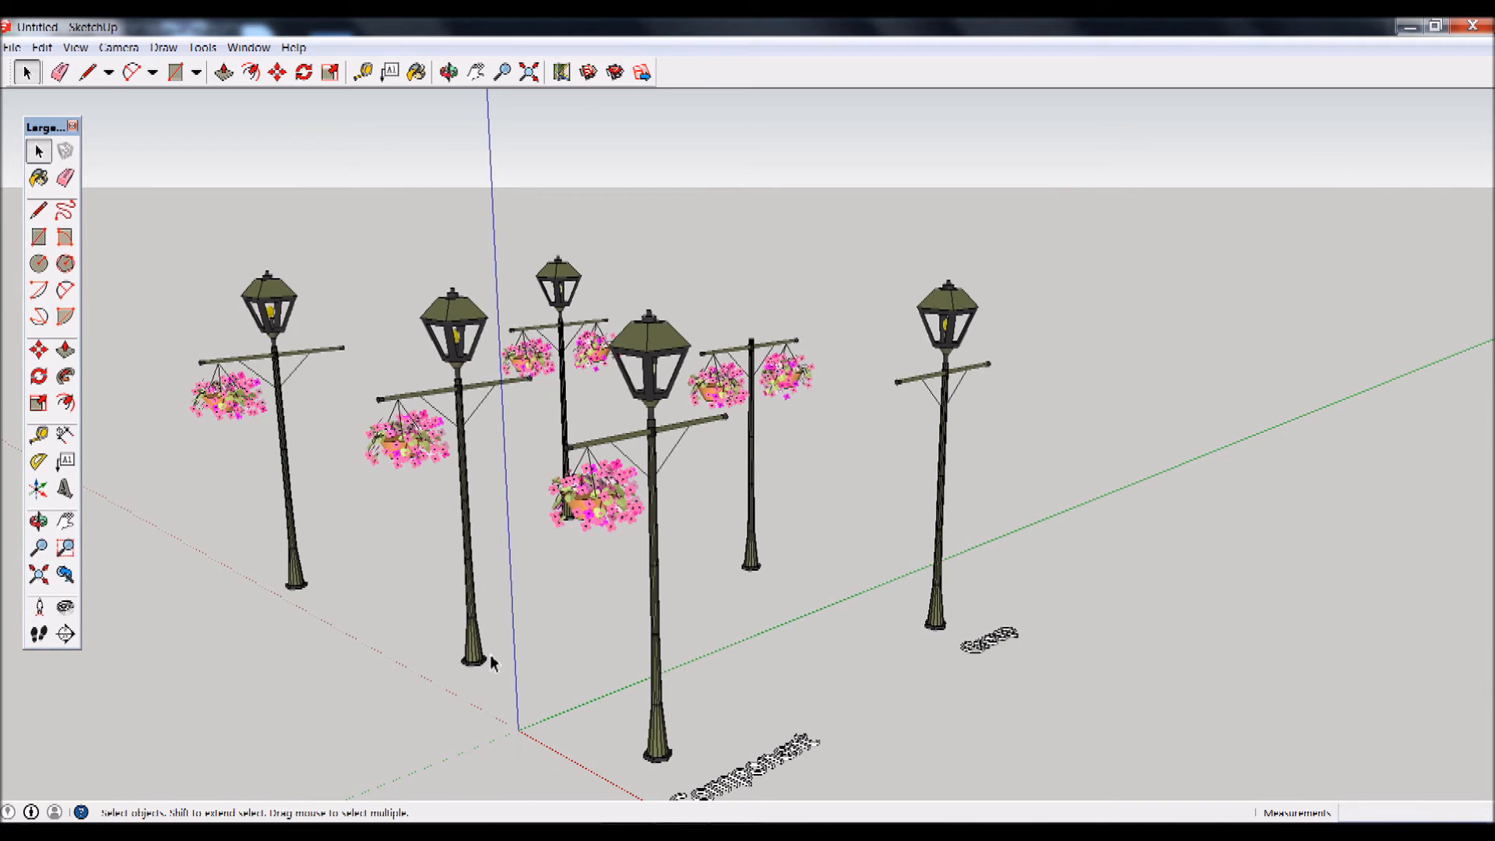
scroll(490, 662, "up", 1)
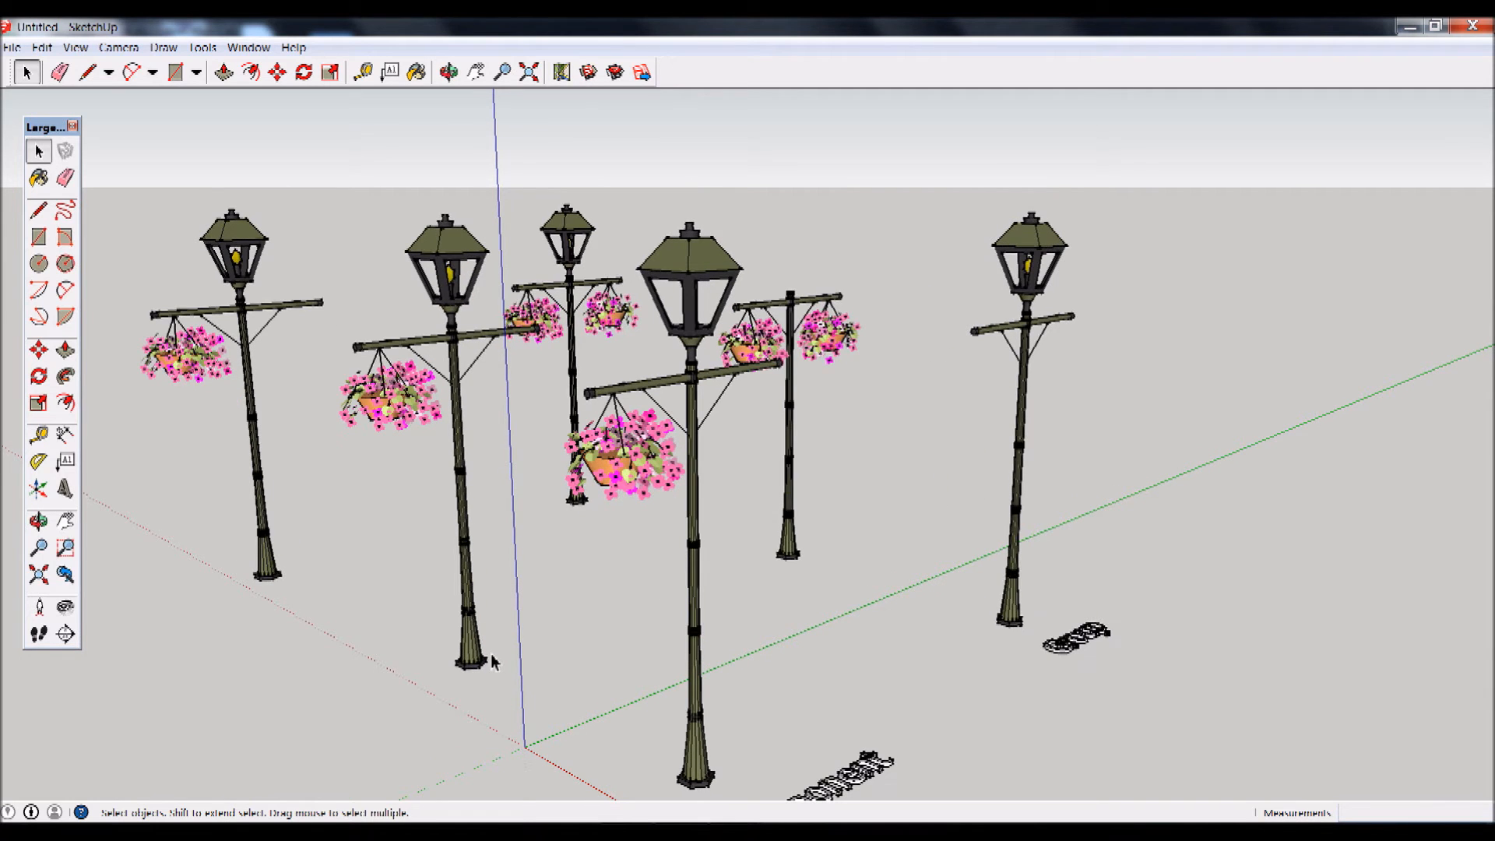
left_click(63, 352)
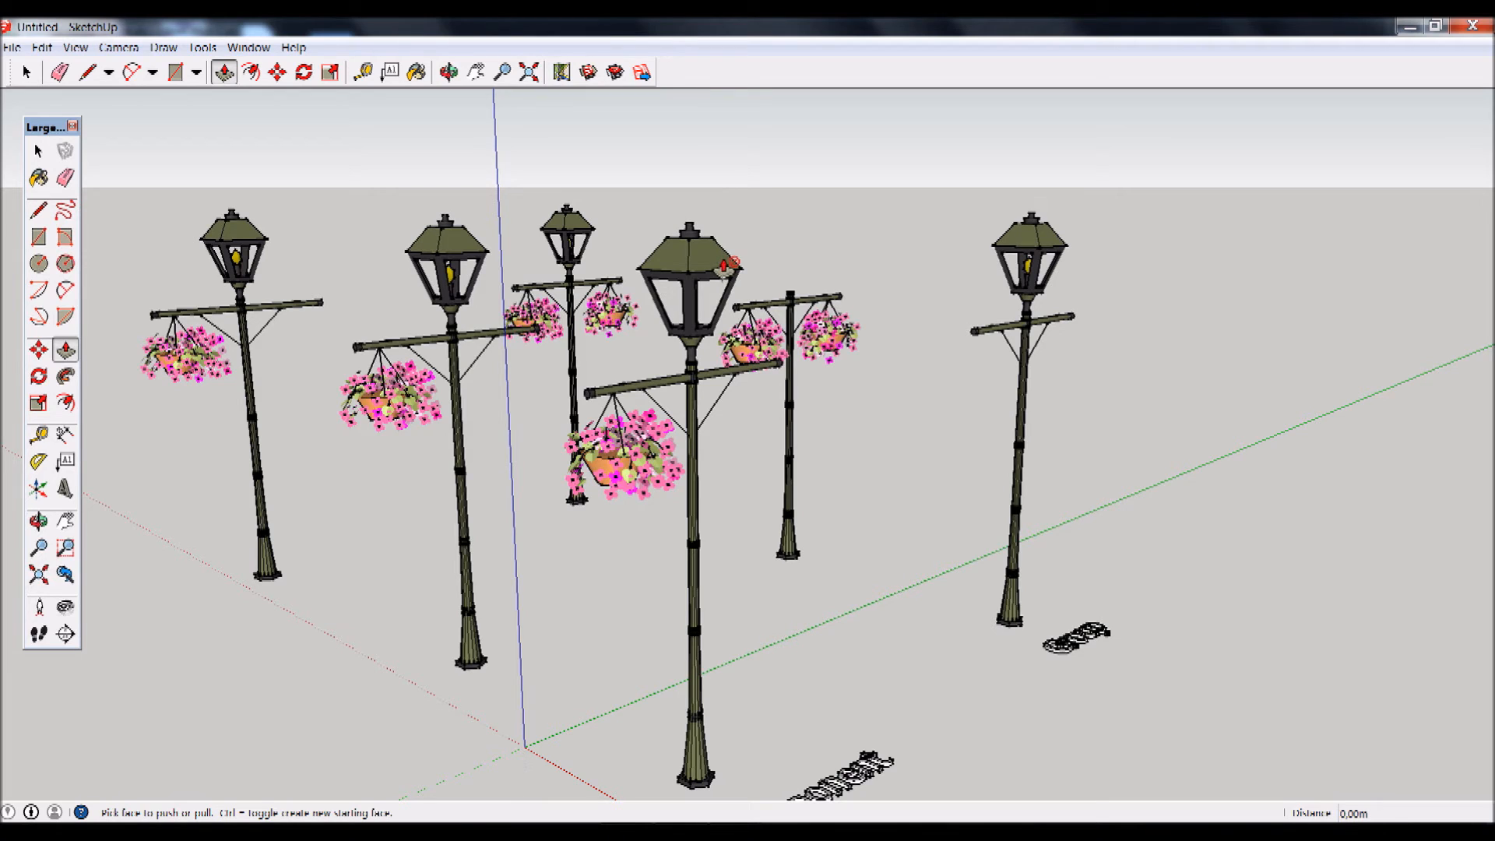
left_click(40, 352)
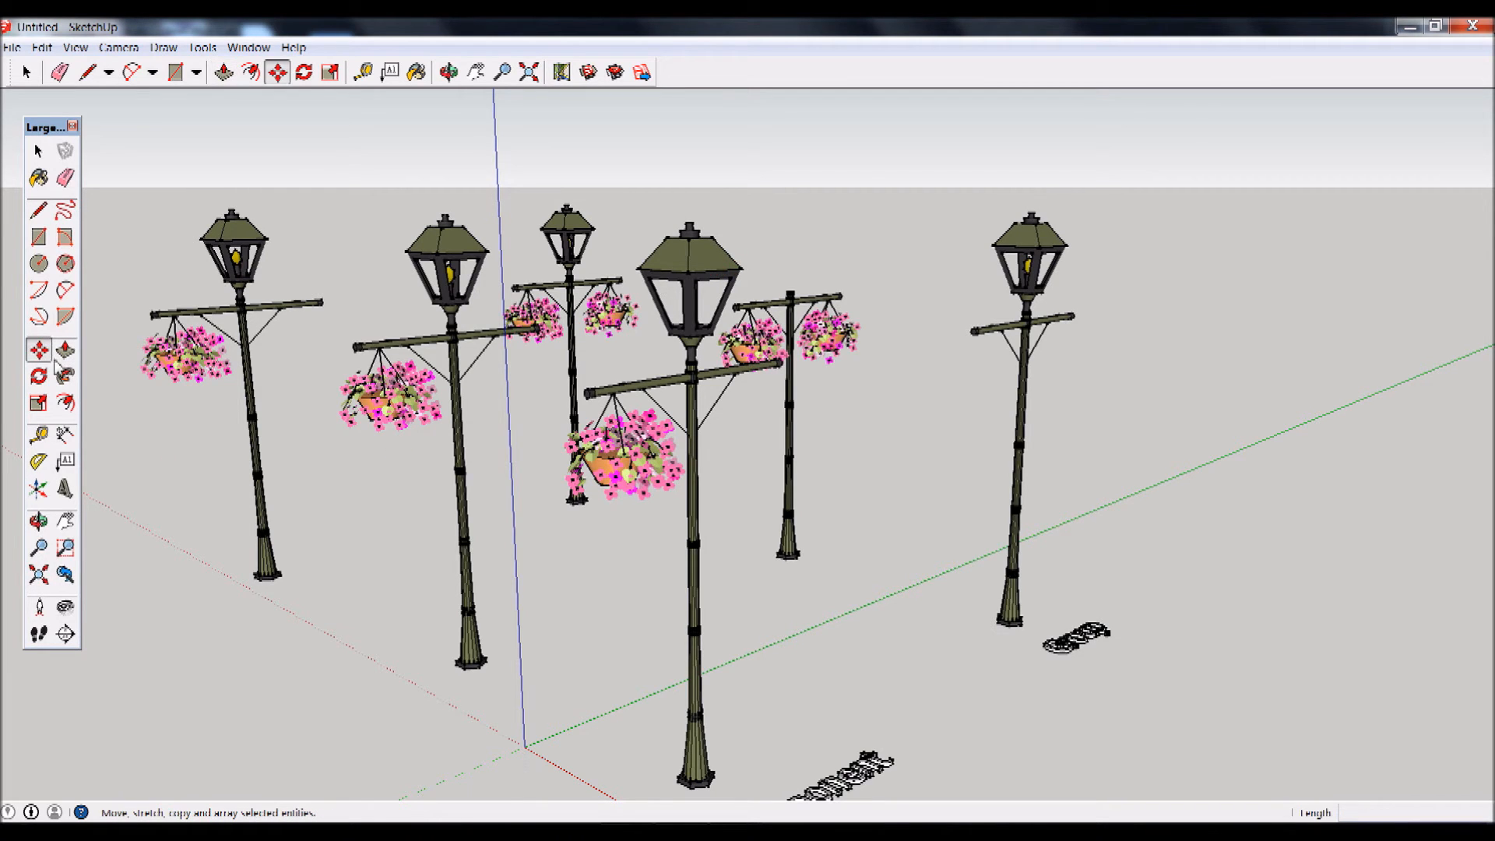
left_click(698, 767)
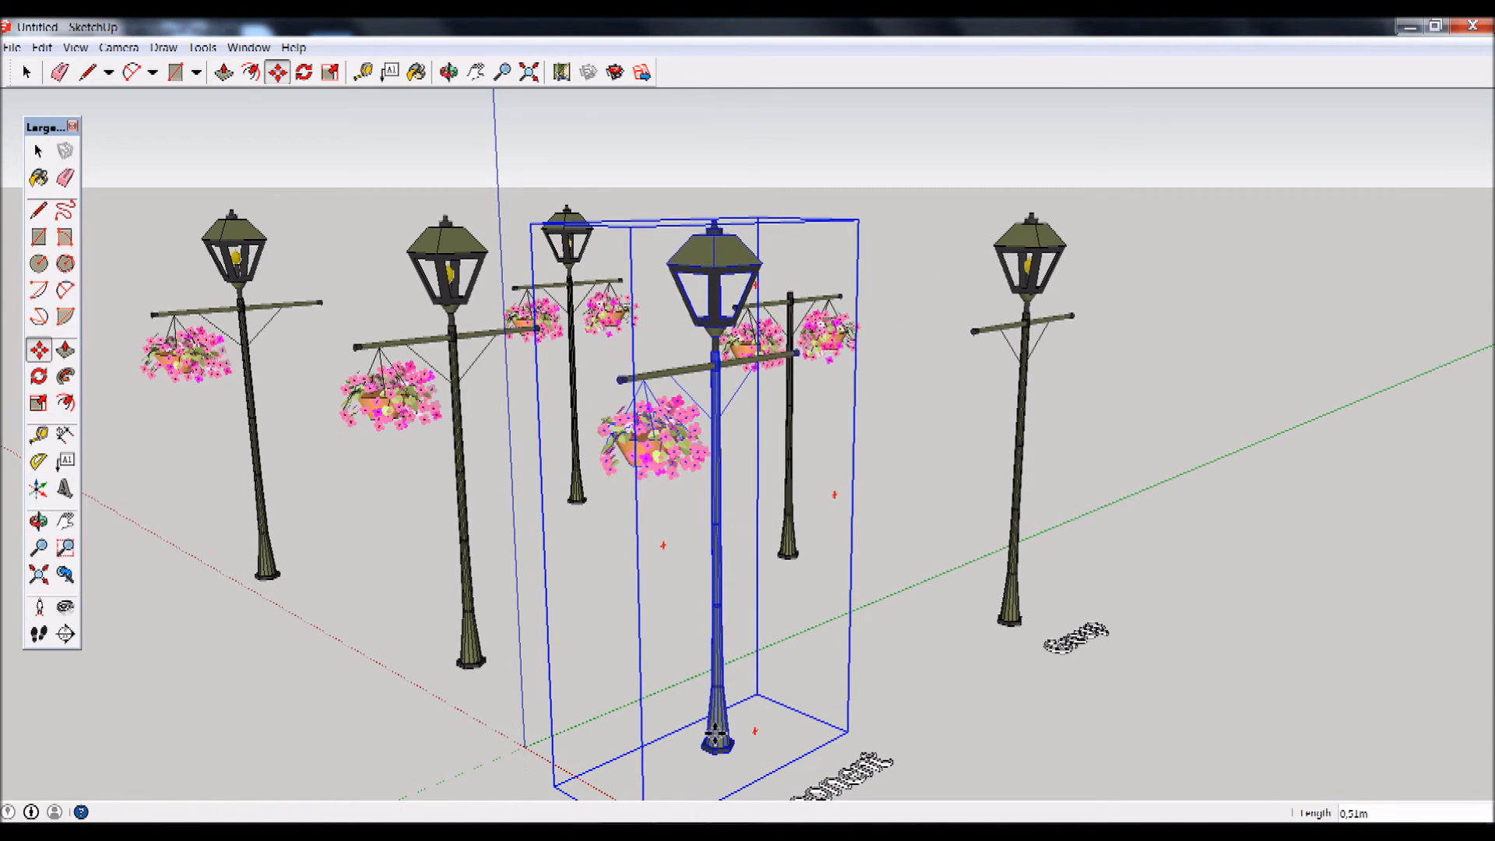
left_click(715, 735)
Rotate the front component lamp post 90° about the vertical axis, using a point on the ground beside its base as the centre.
left_click(39, 377)
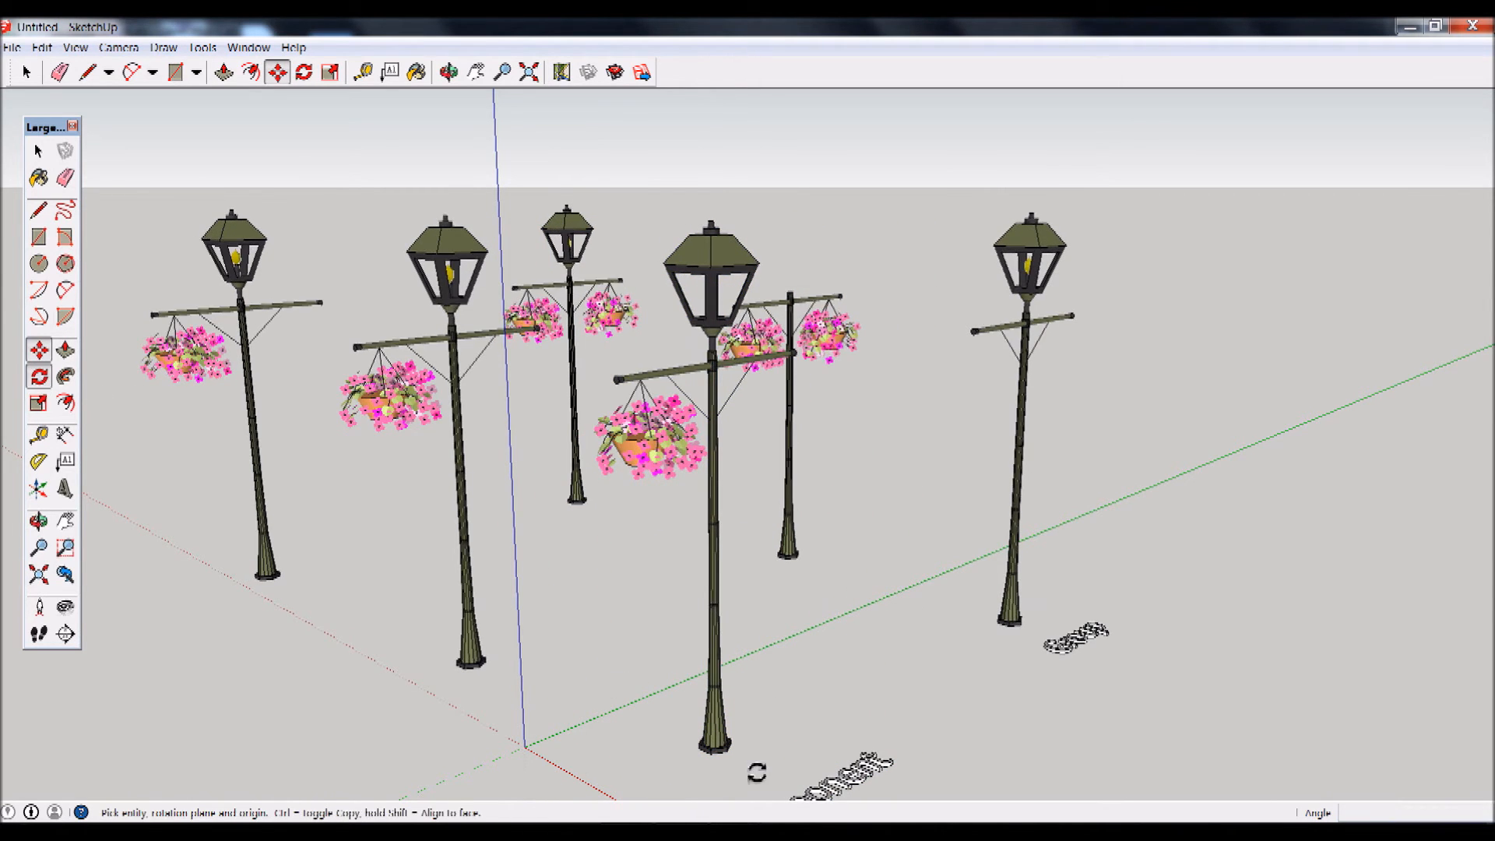
left_click(726, 748)
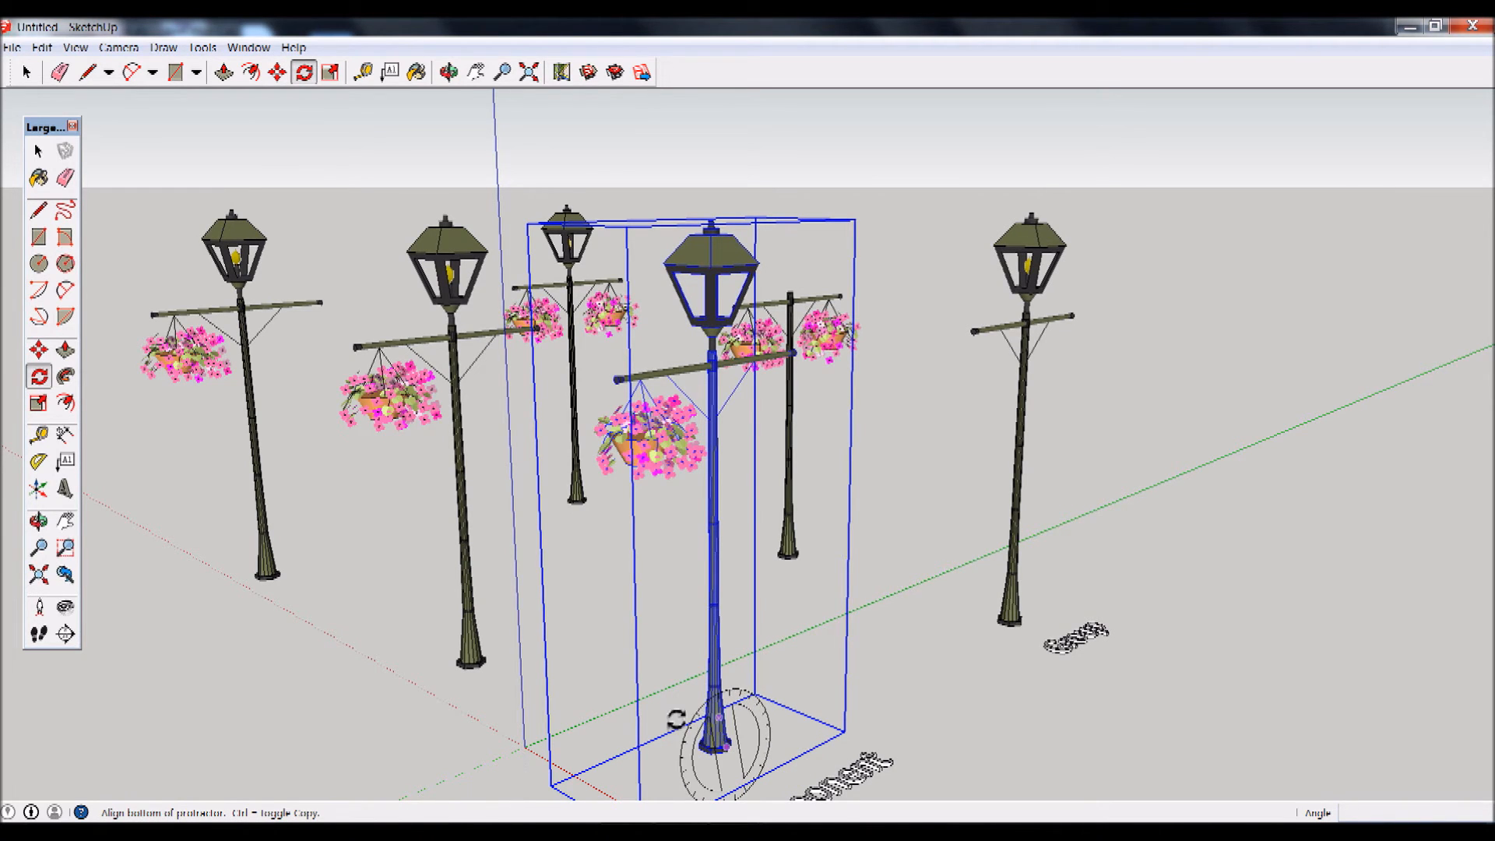
key("Escape")
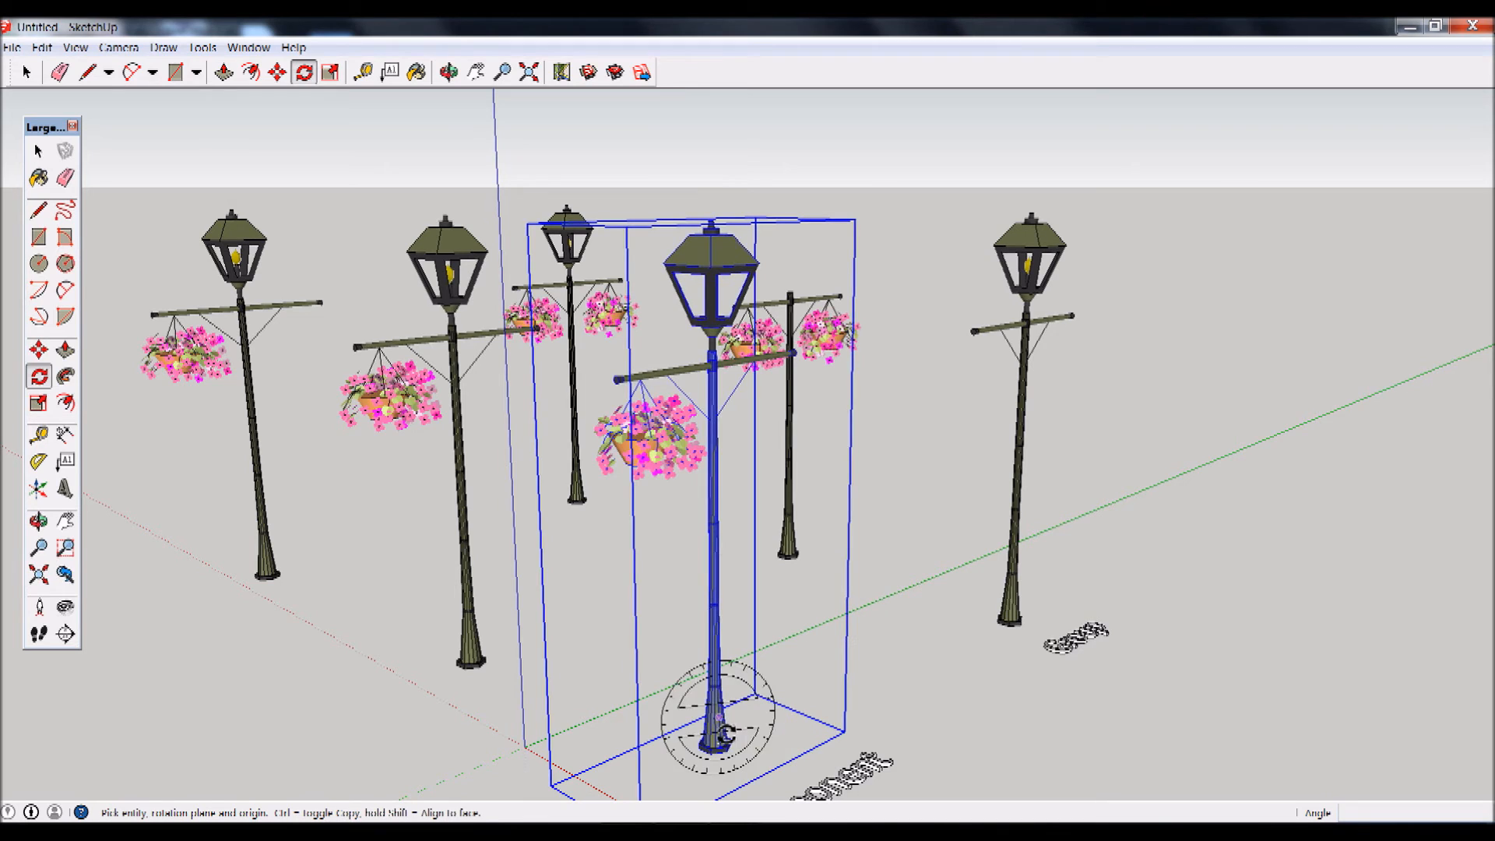
left_click(773, 738)
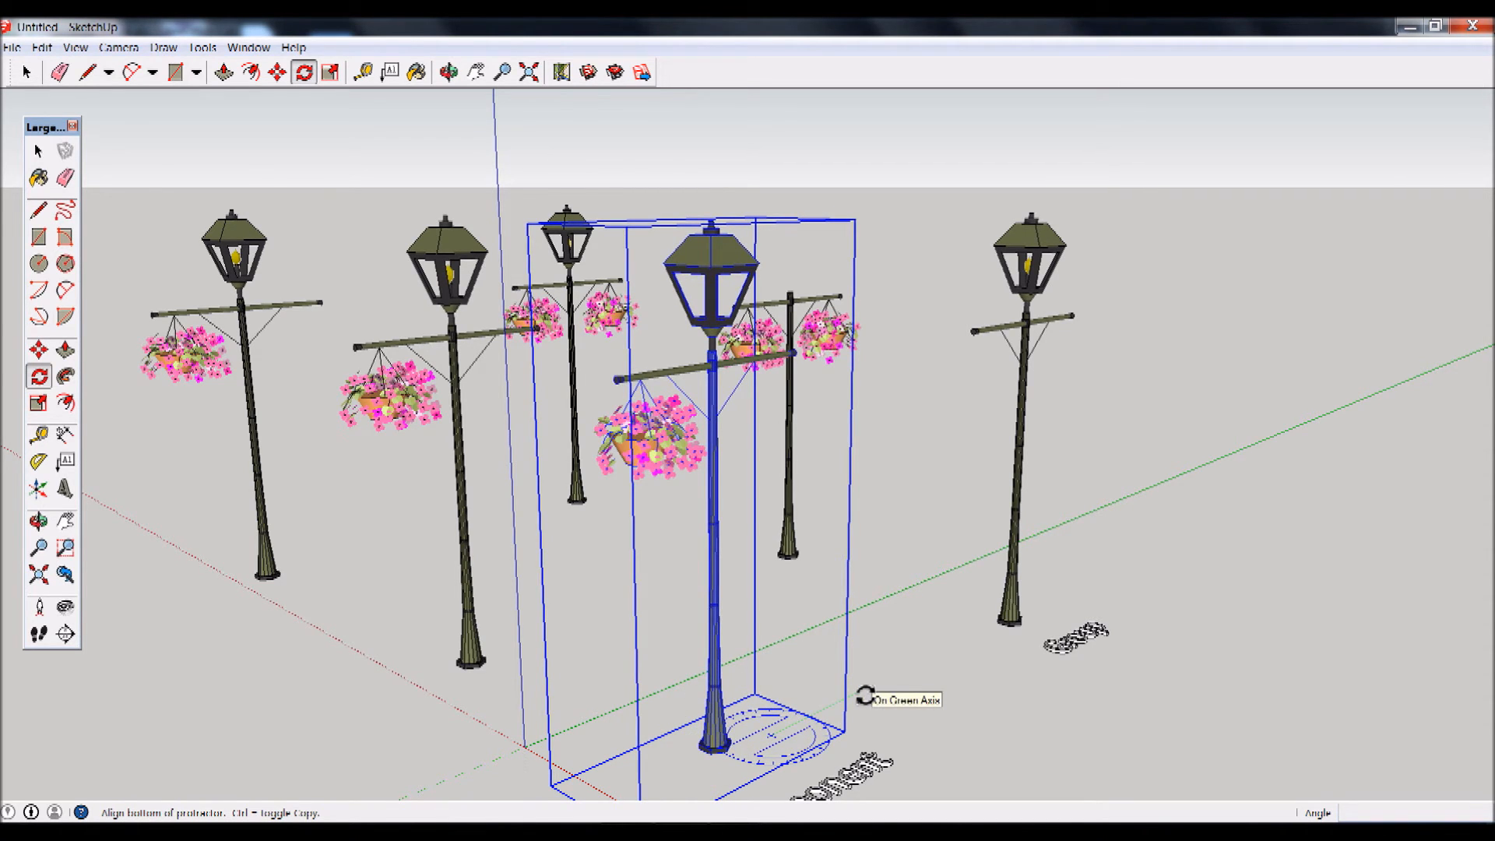
left_click(798, 686)
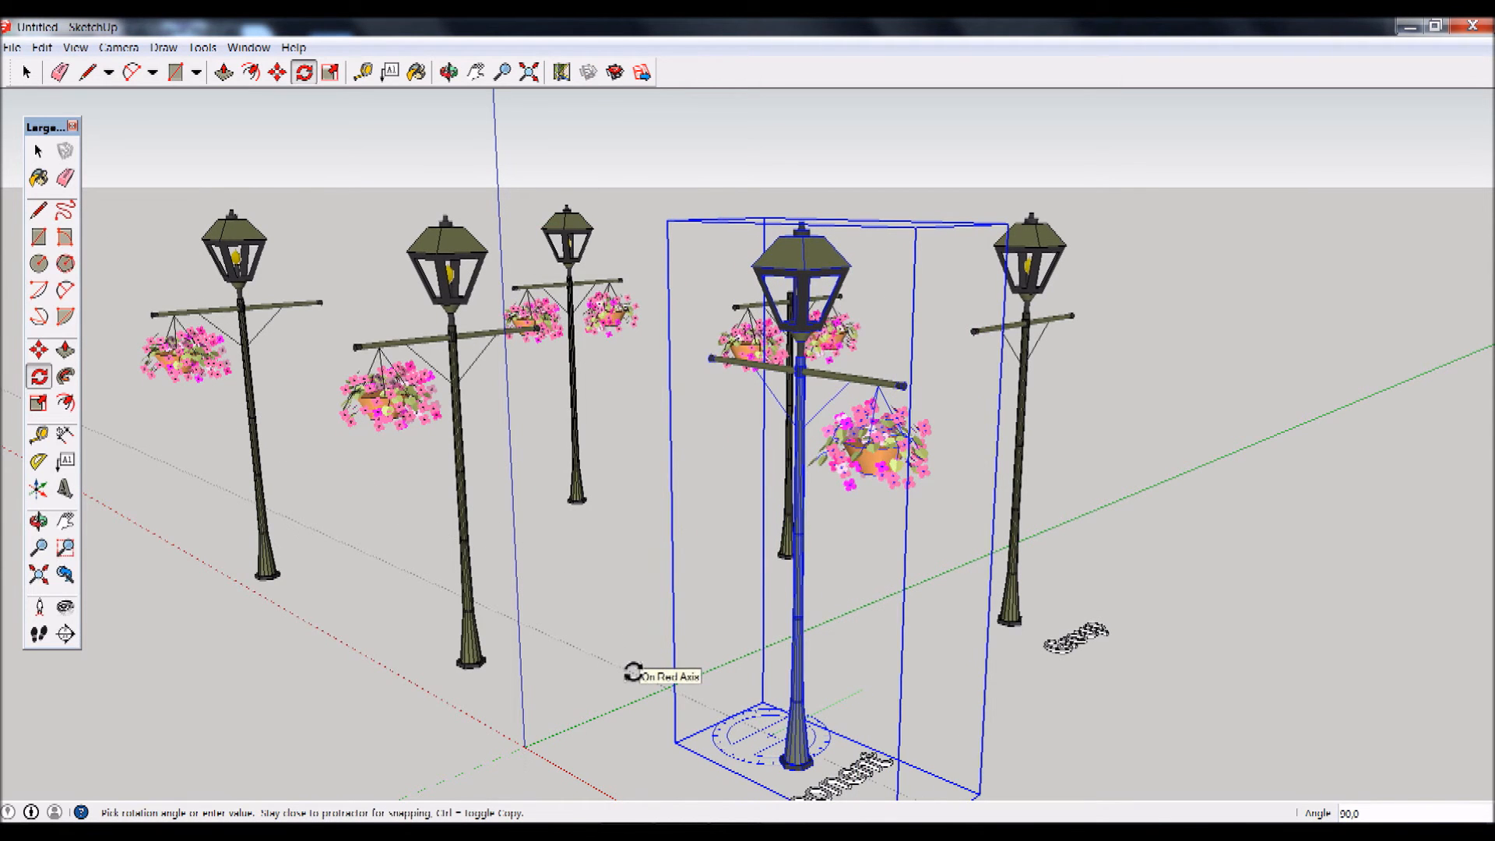
left_click(633, 672)
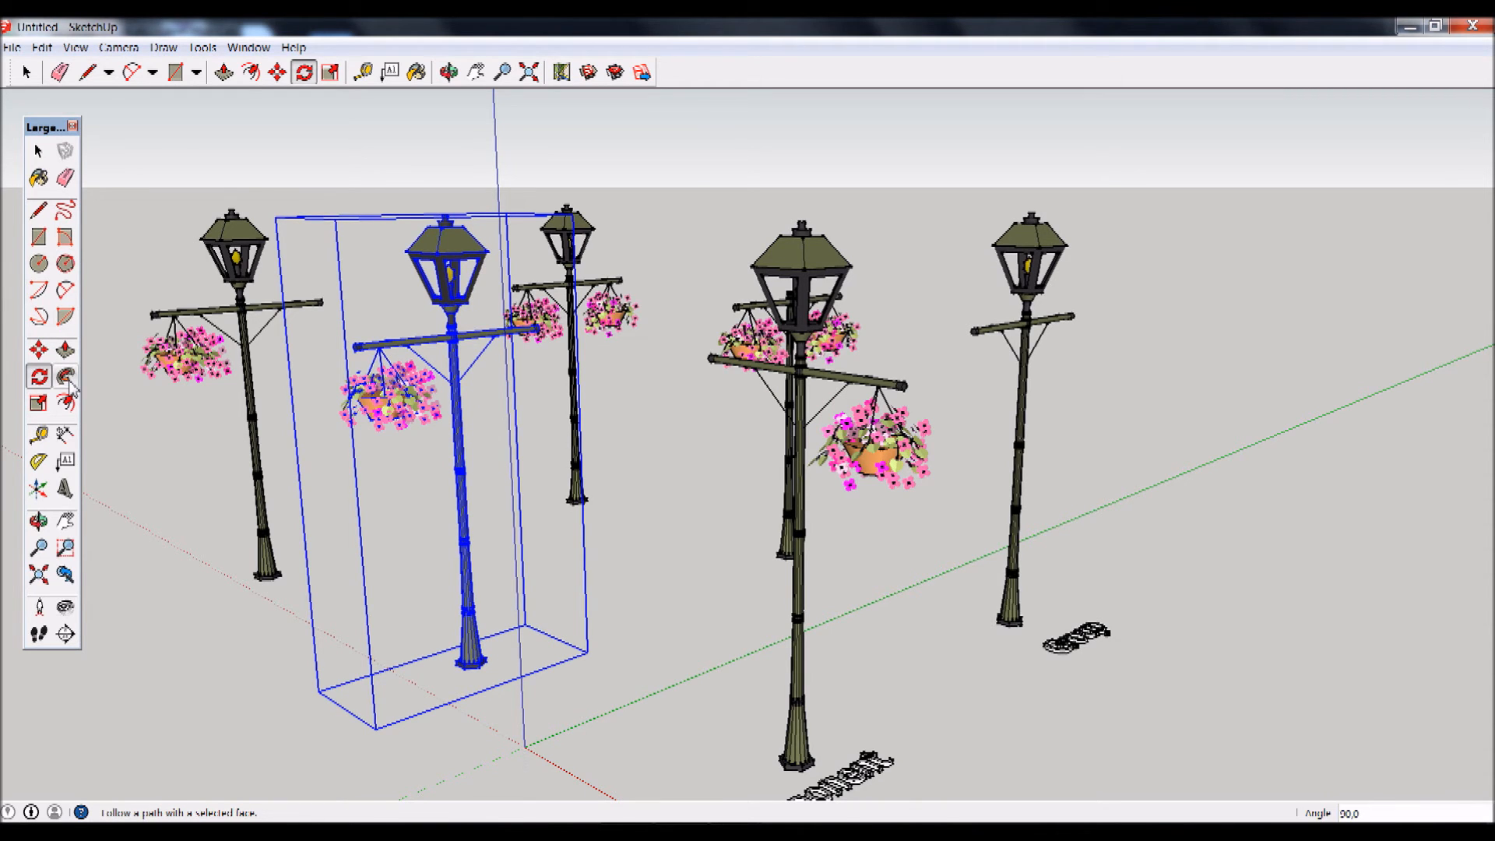
Scale the front component lamp post uniformly about its opposite corner to about 0.72.
left_click(38, 402)
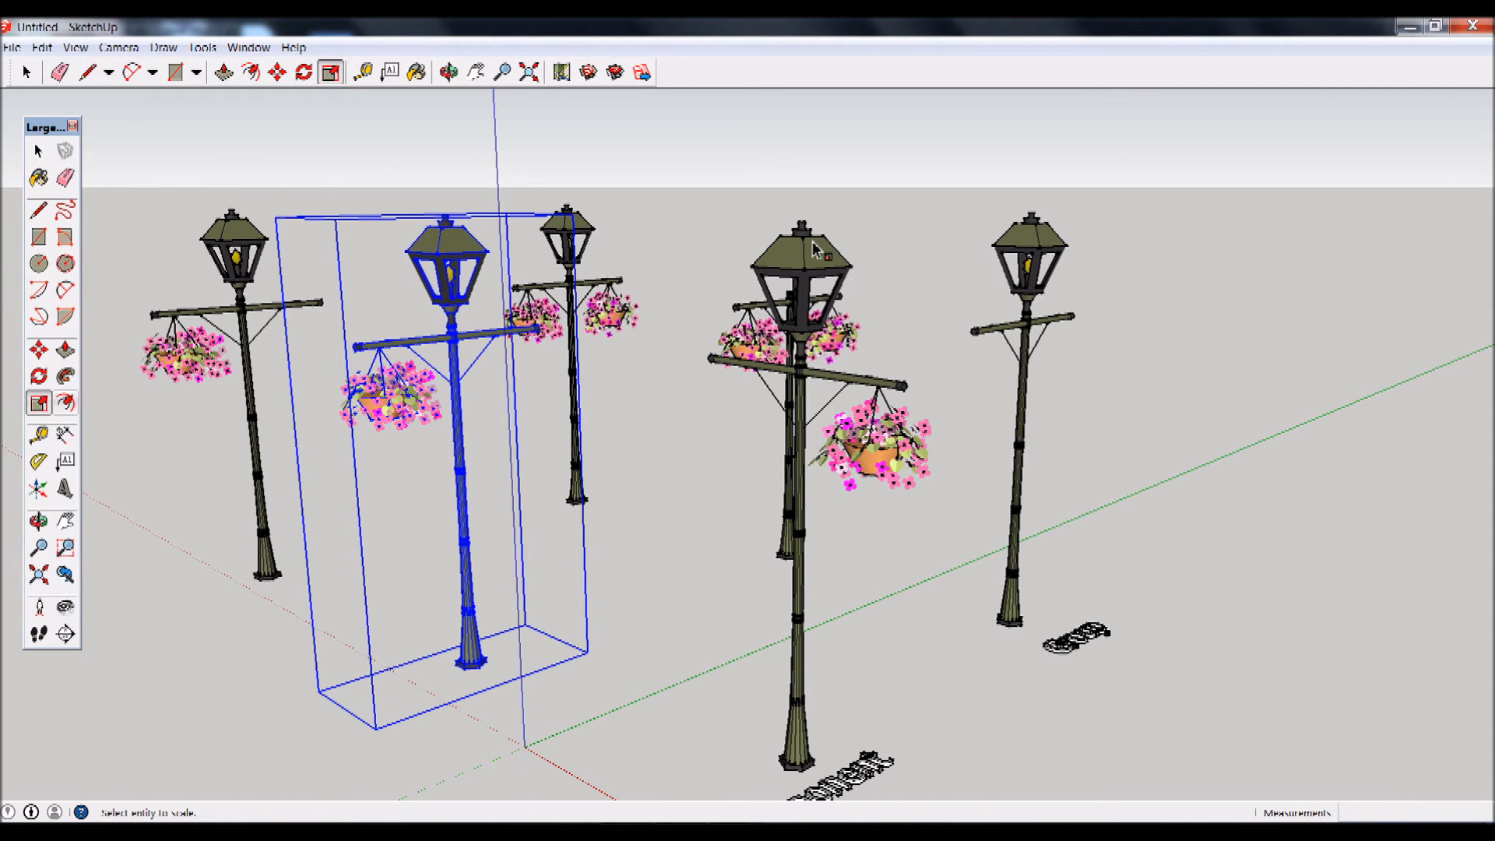
left_click(814, 249)
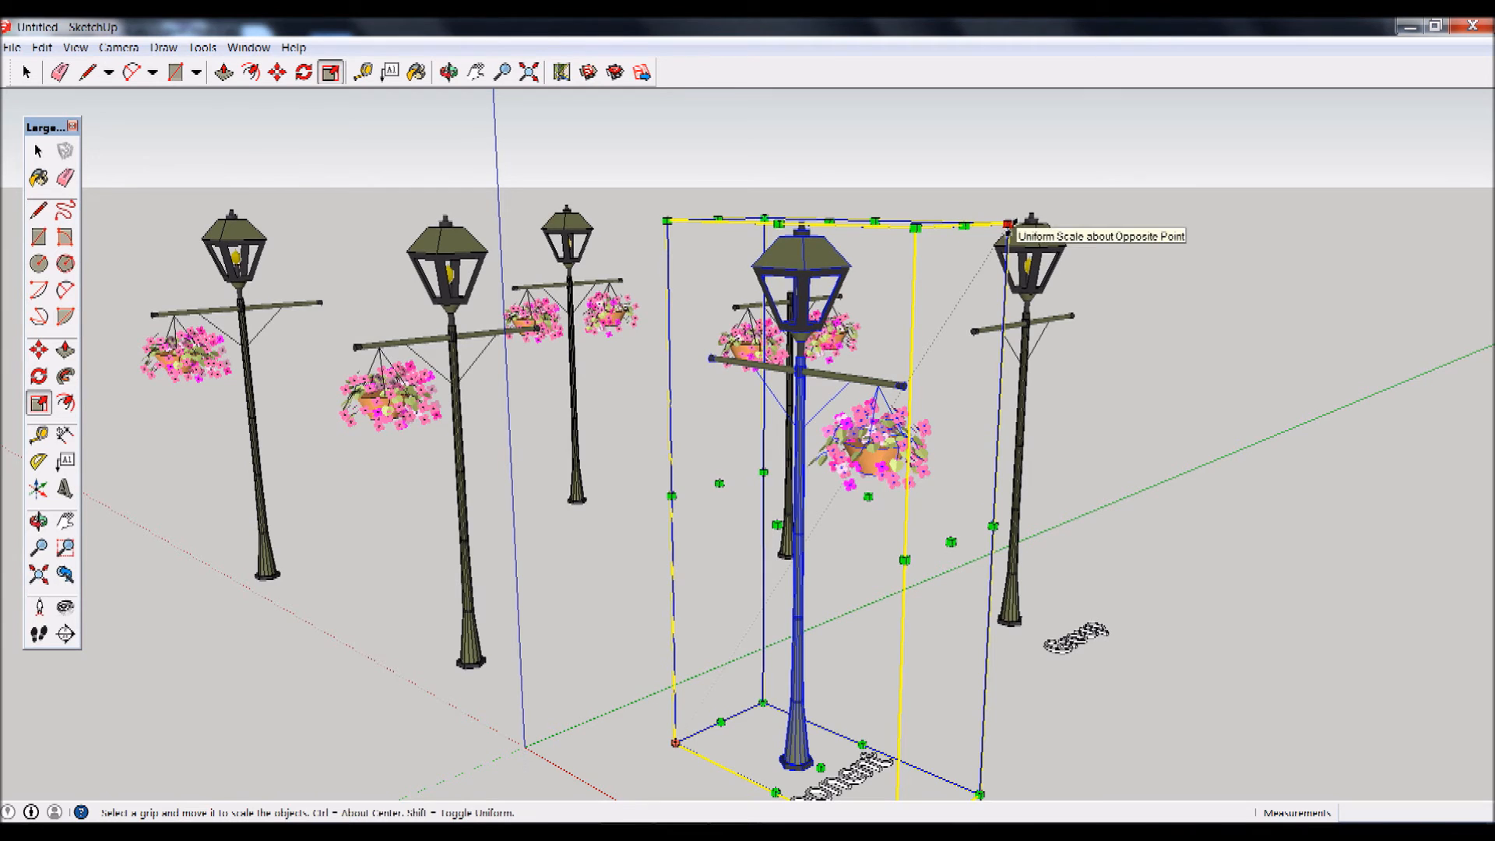
left_click_drag(1006, 227, 890, 399)
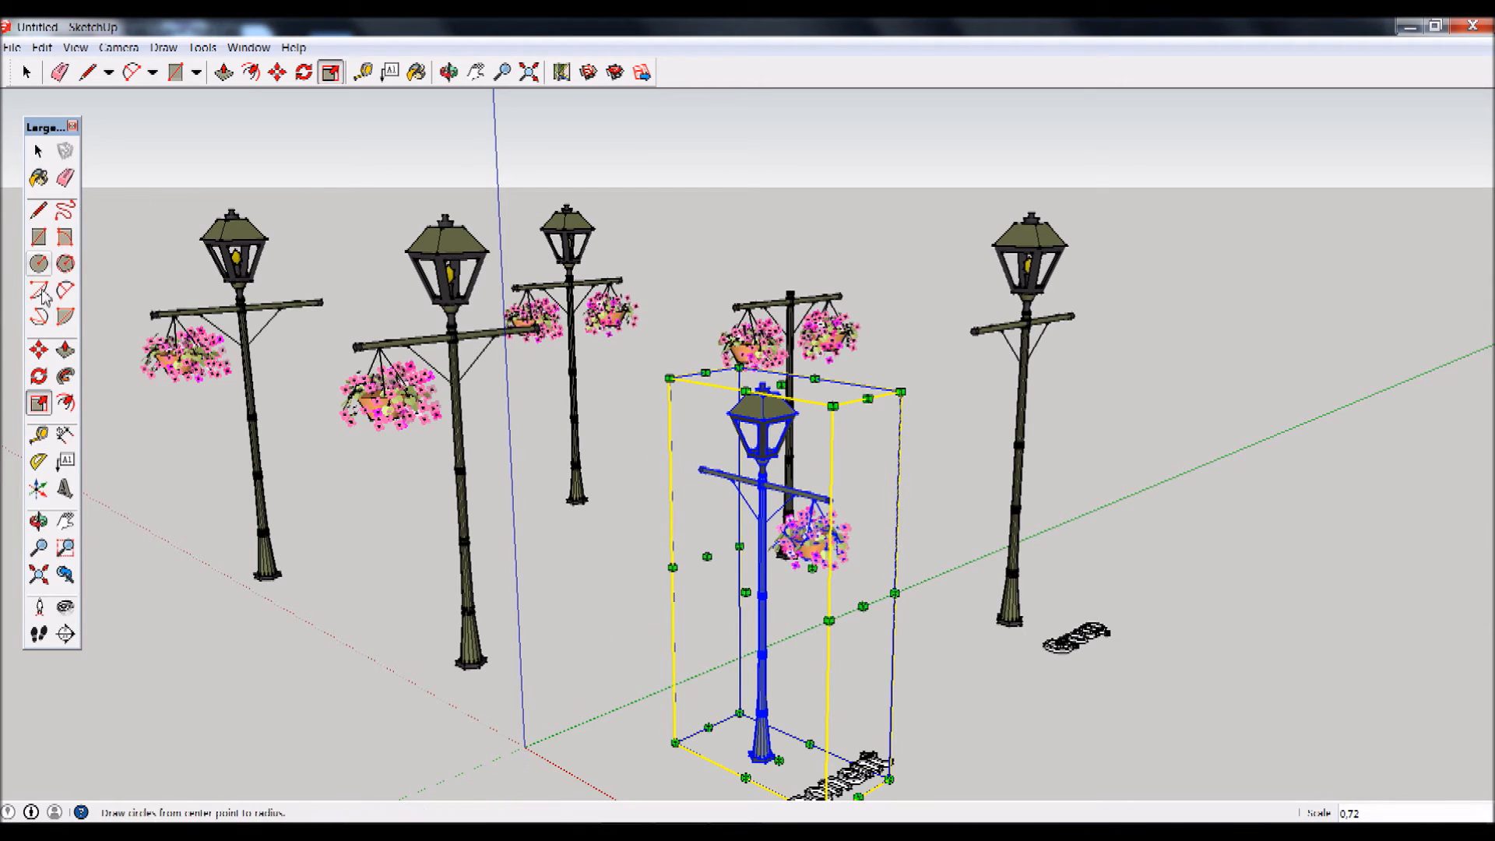
Open the scaled front lamp post component for editing and pull one side face of its base outward about 0.33 m.
left_click(66, 349)
right_click(776, 418)
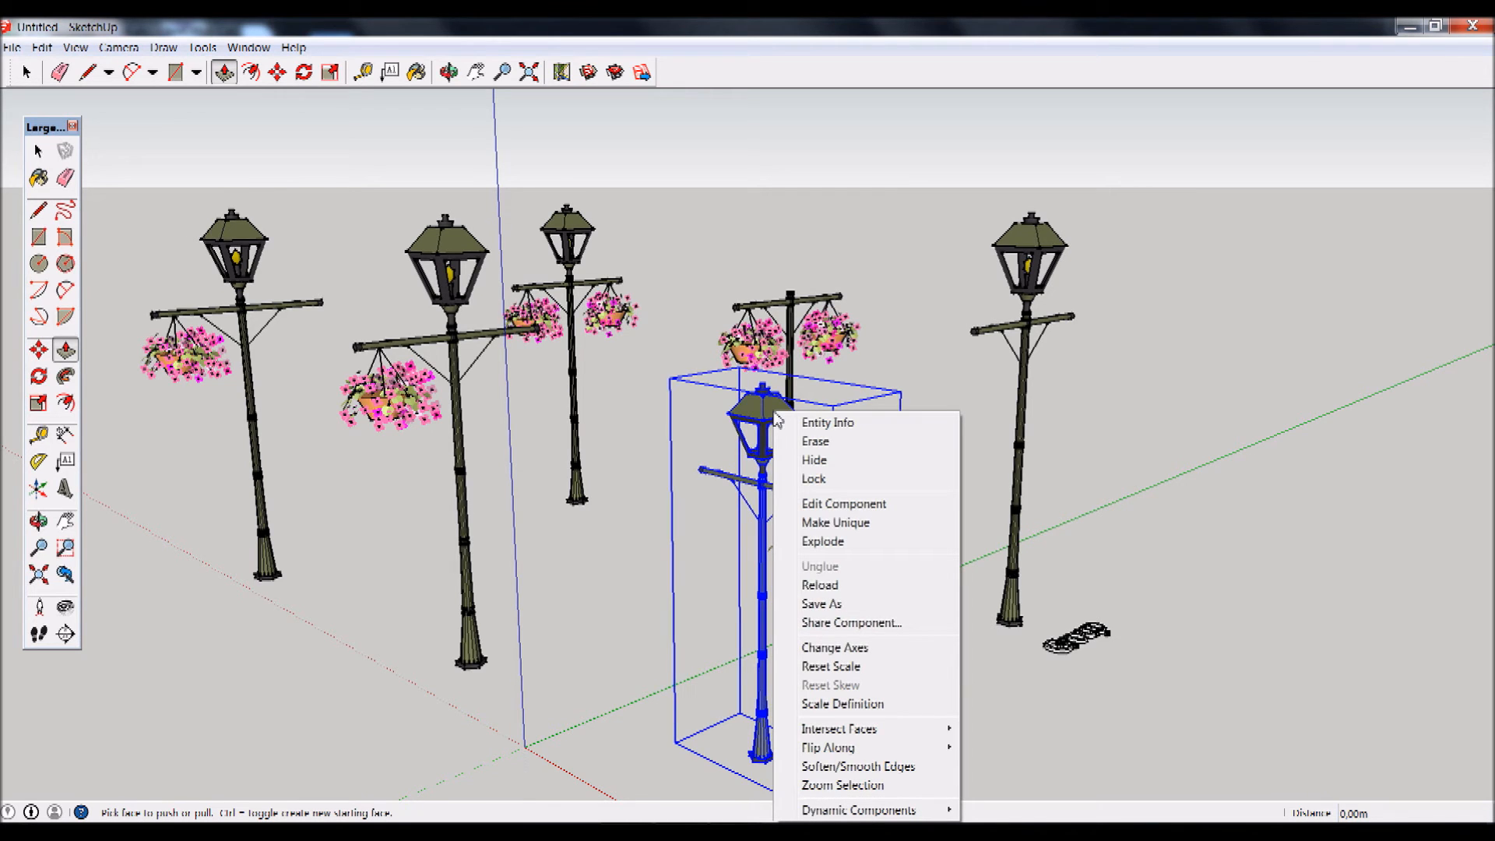
left_click(816, 504)
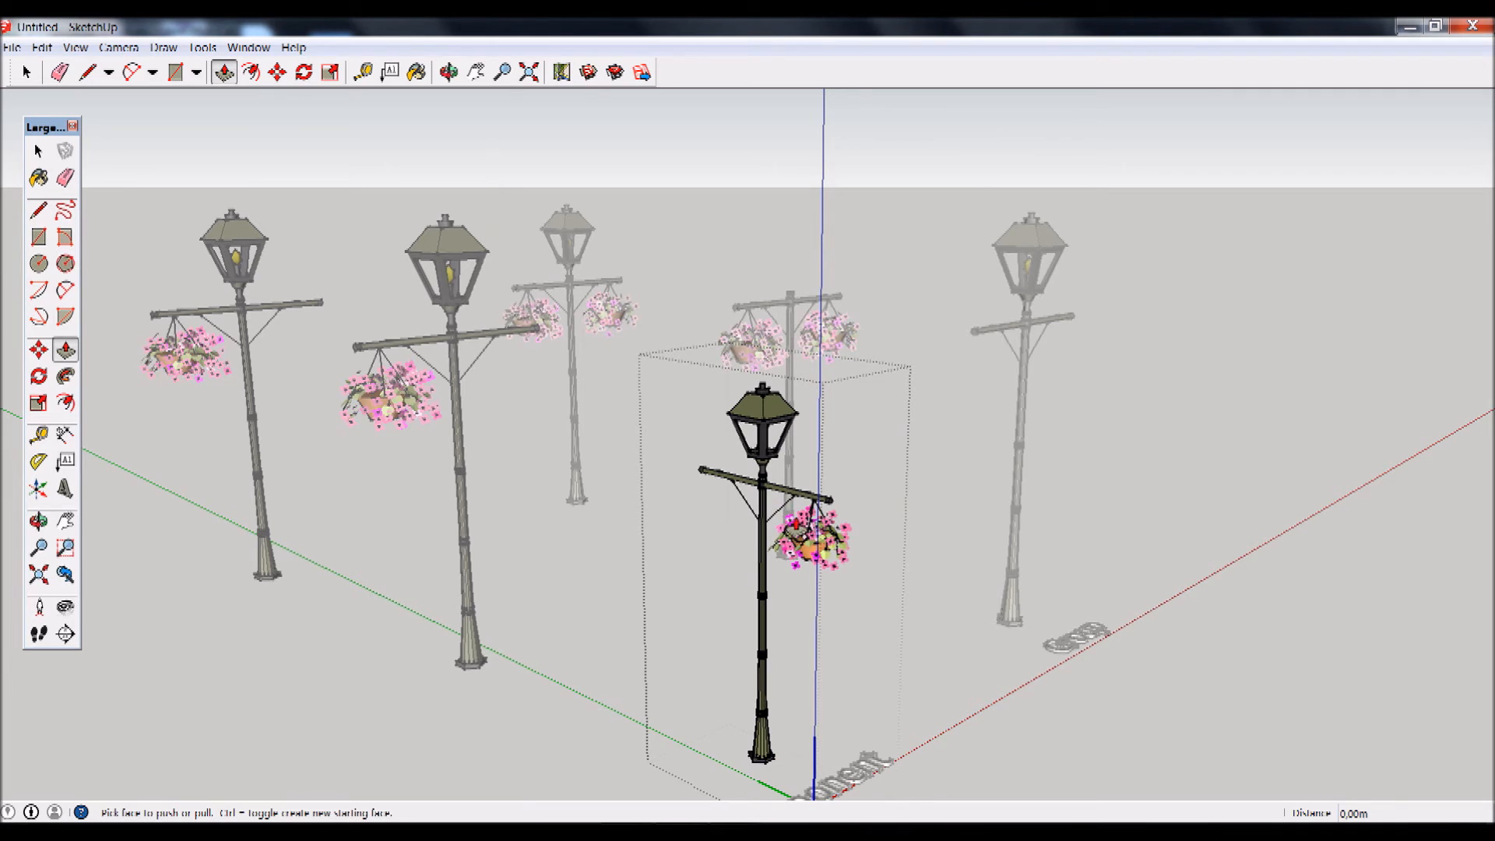
left_click(761, 772)
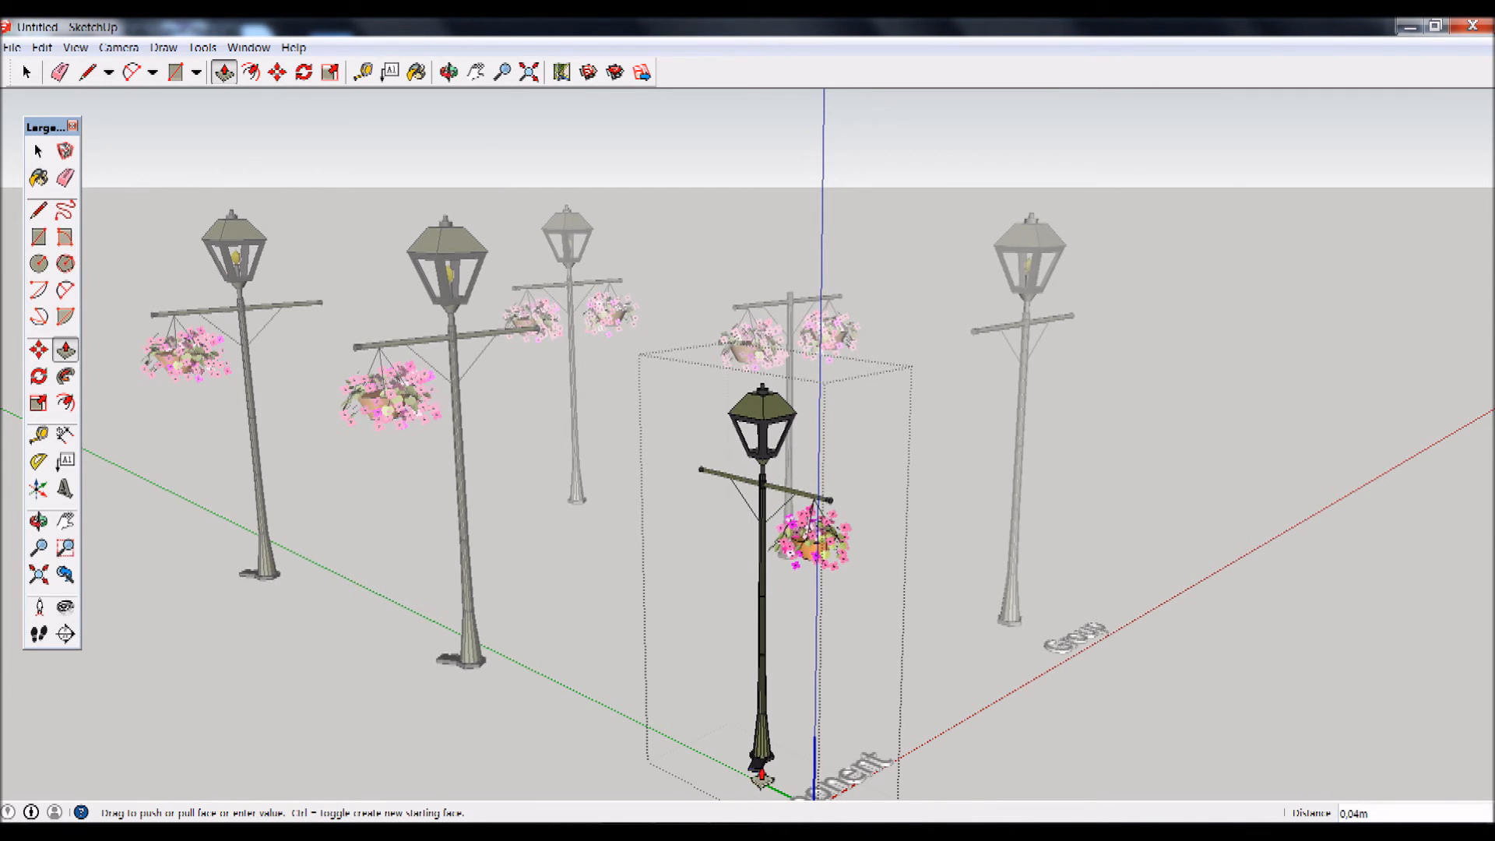
left_click(753, 795)
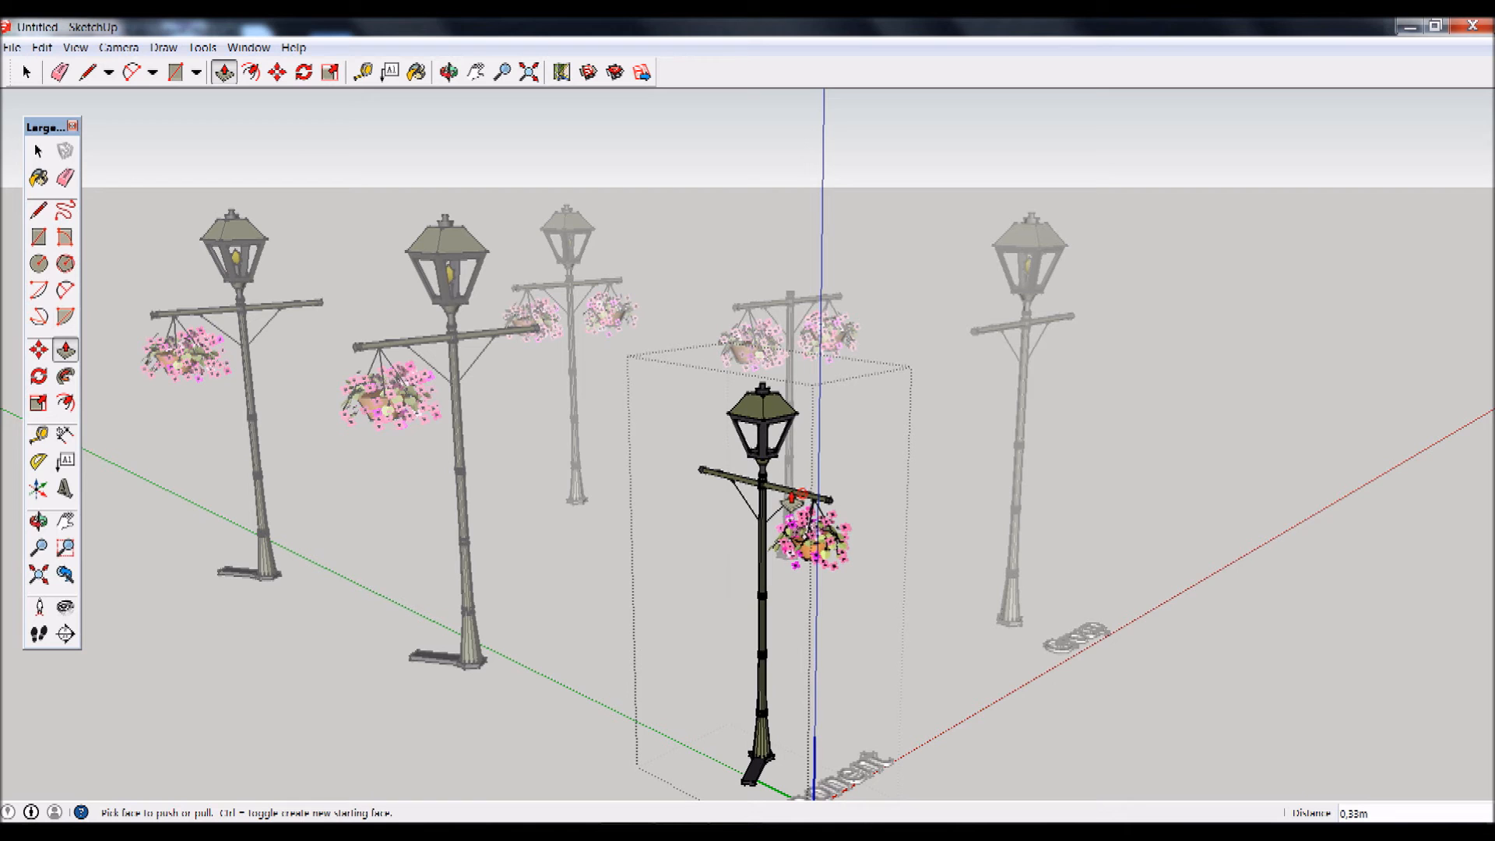
Pull a second side face of the lamp post's base outward about 0.24 m and close the component.
left_click(771, 769)
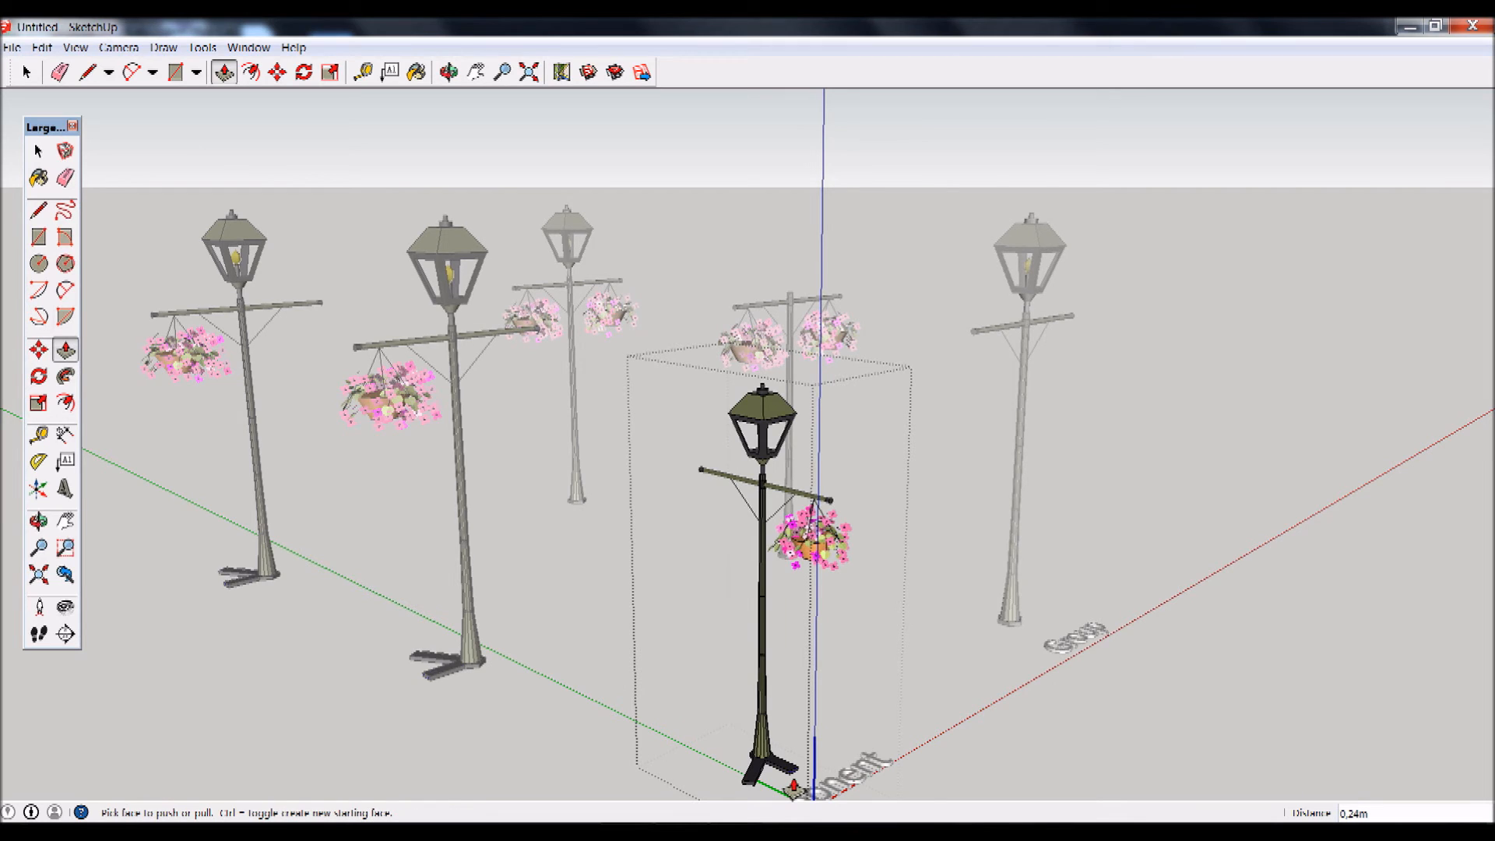
left_click(792, 785)
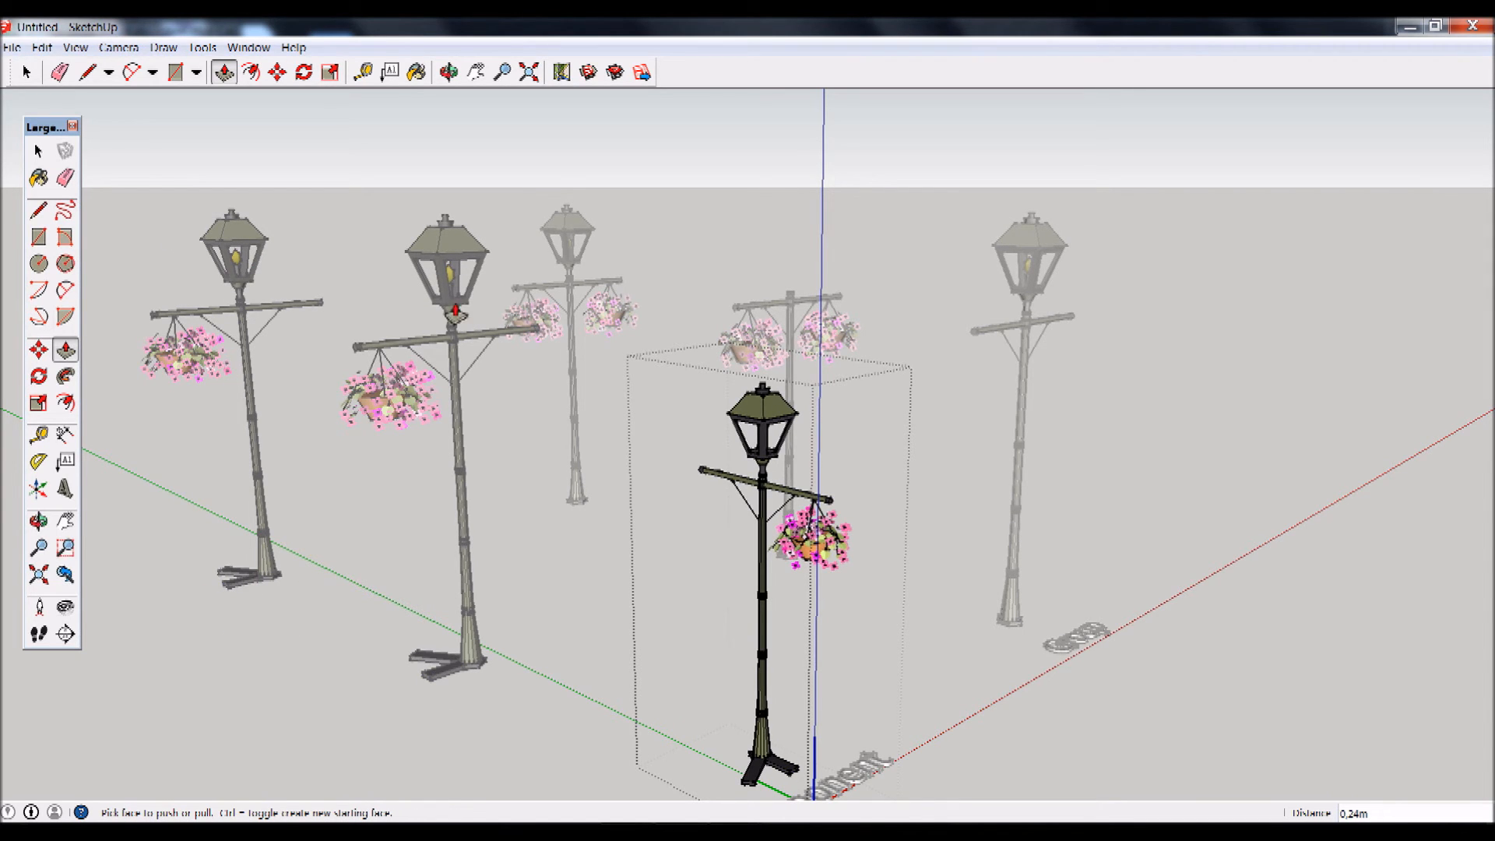
left_click(38, 151)
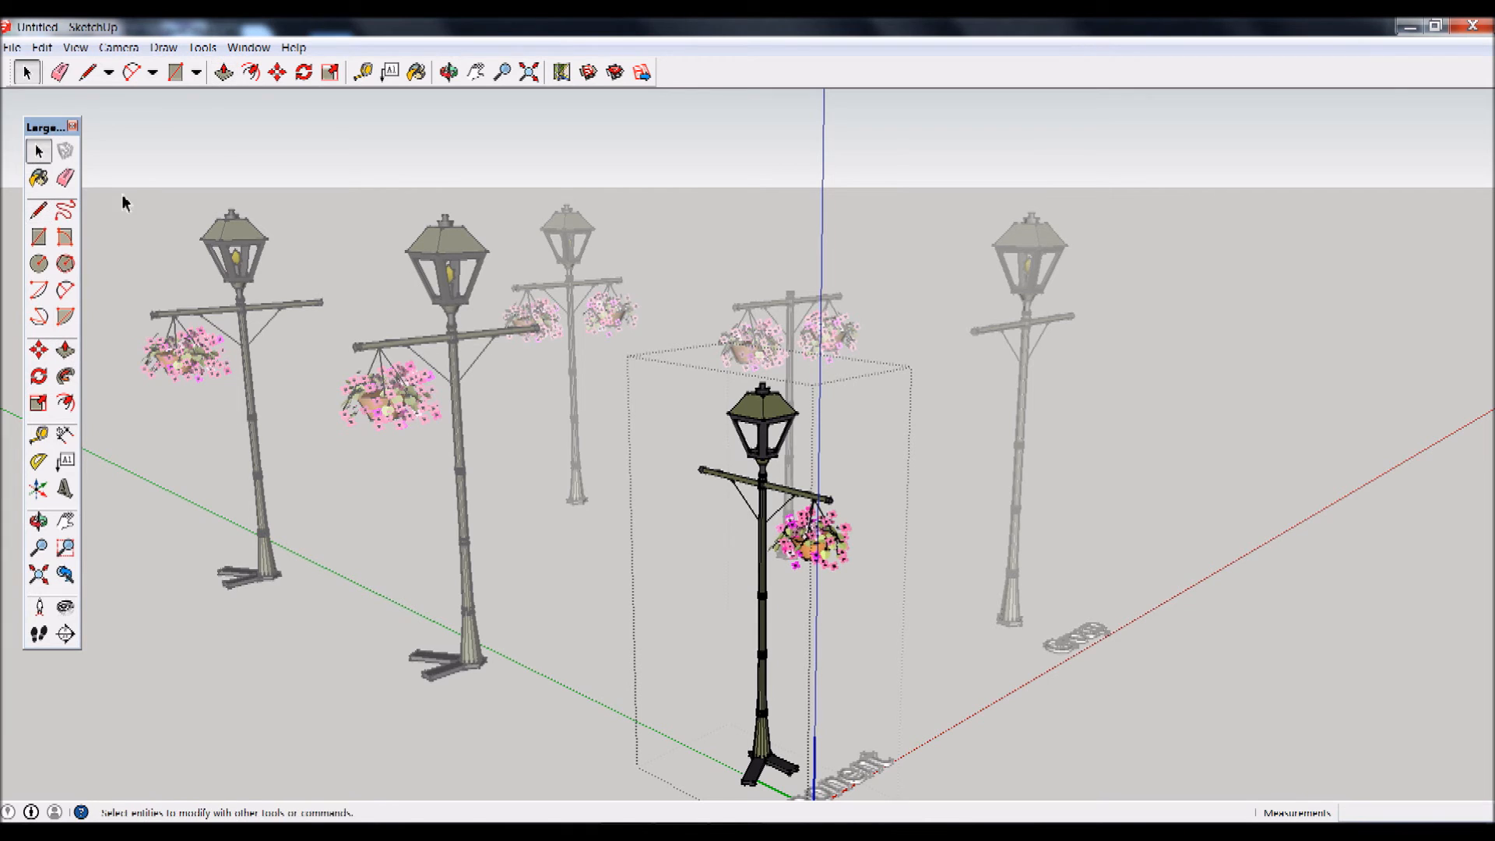
left_click(390, 228)
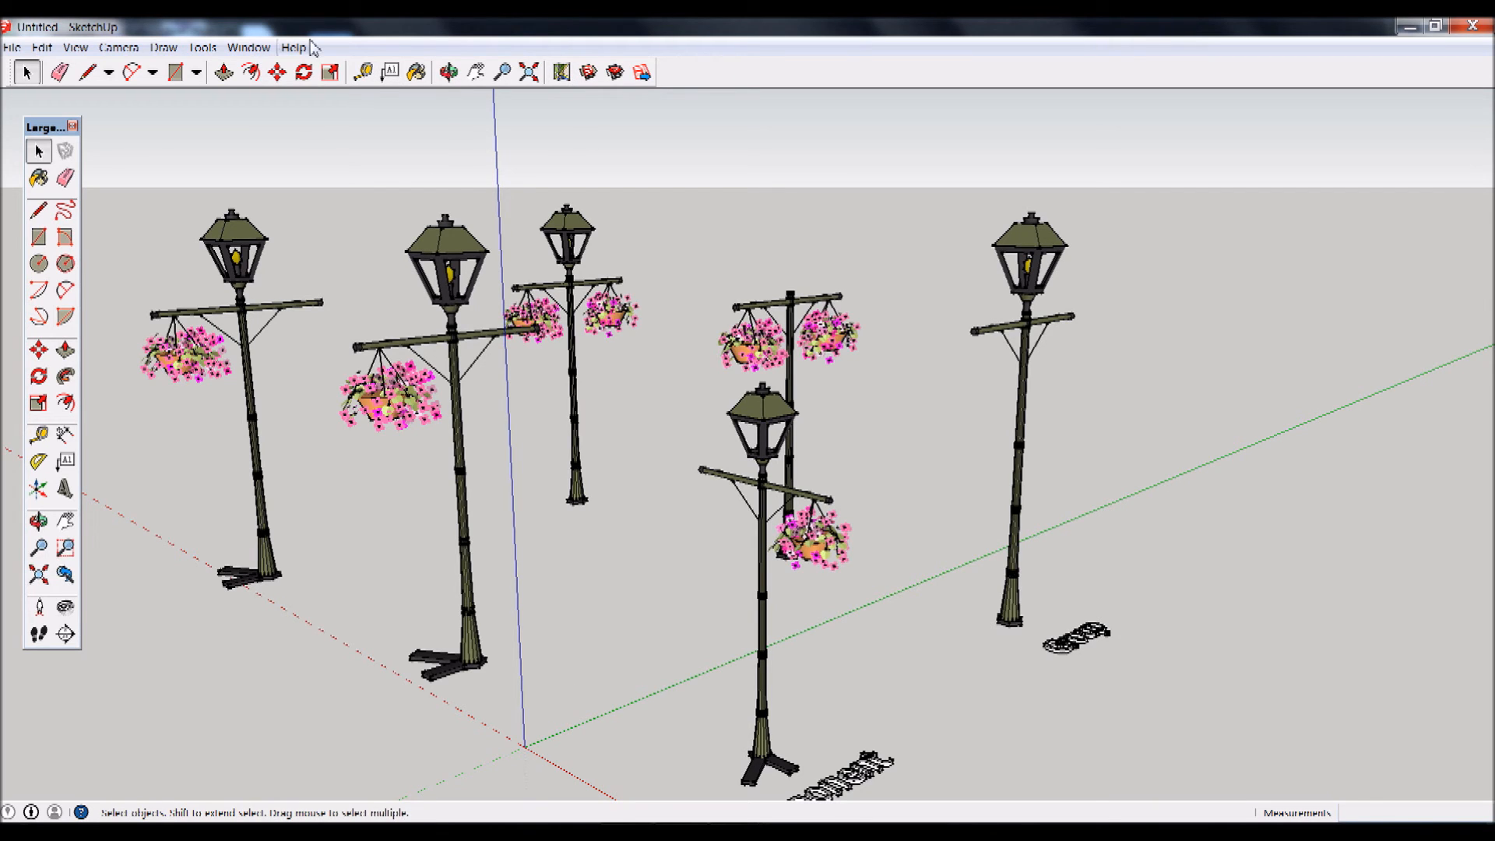
Open the Components window, place it over the far end of the model, and list the components used in the model.
left_click(204, 47)
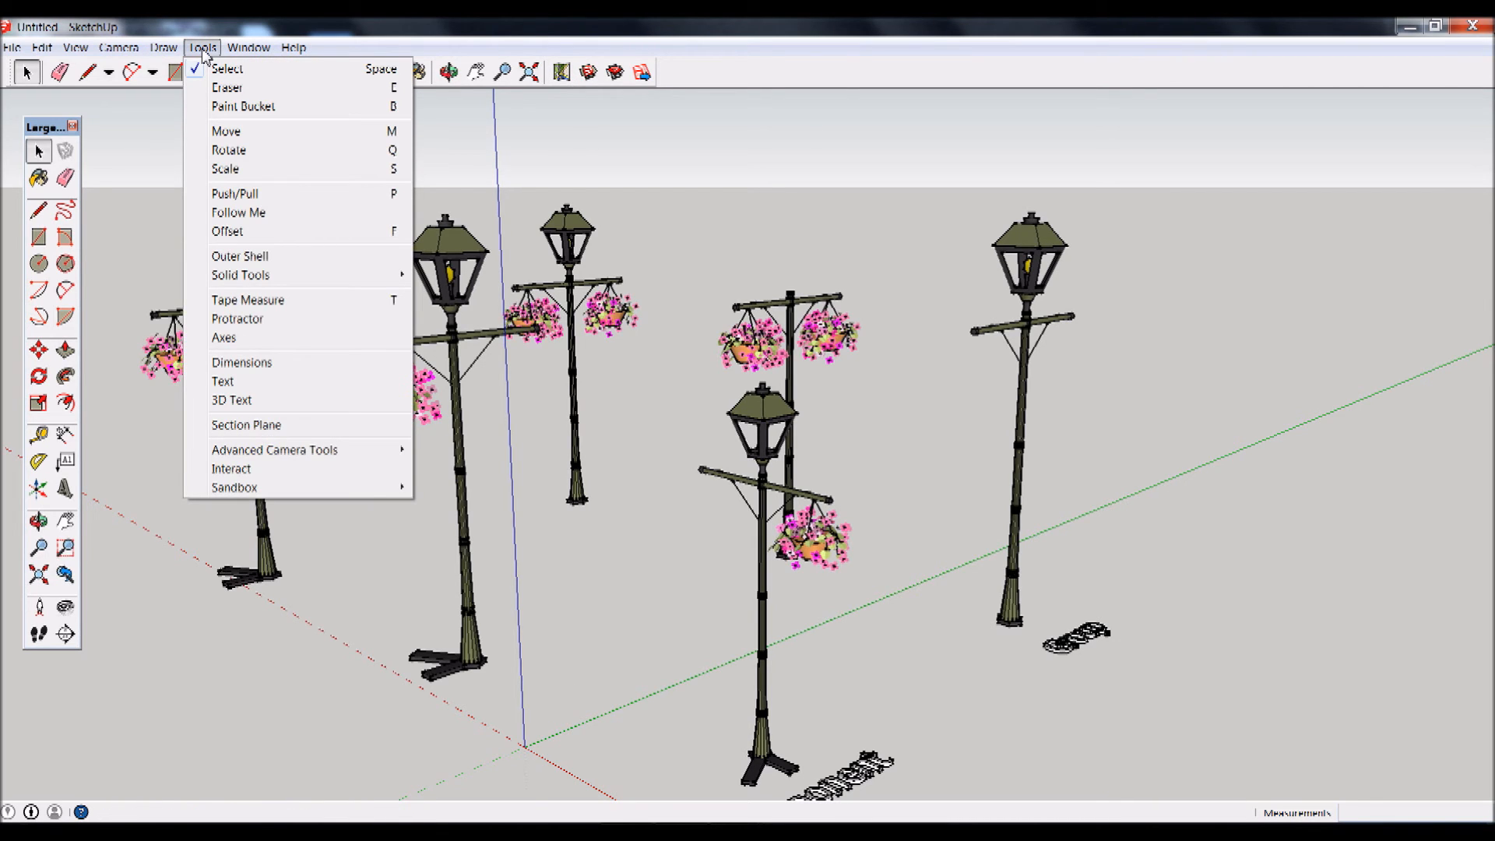
mouse_move(248, 51)
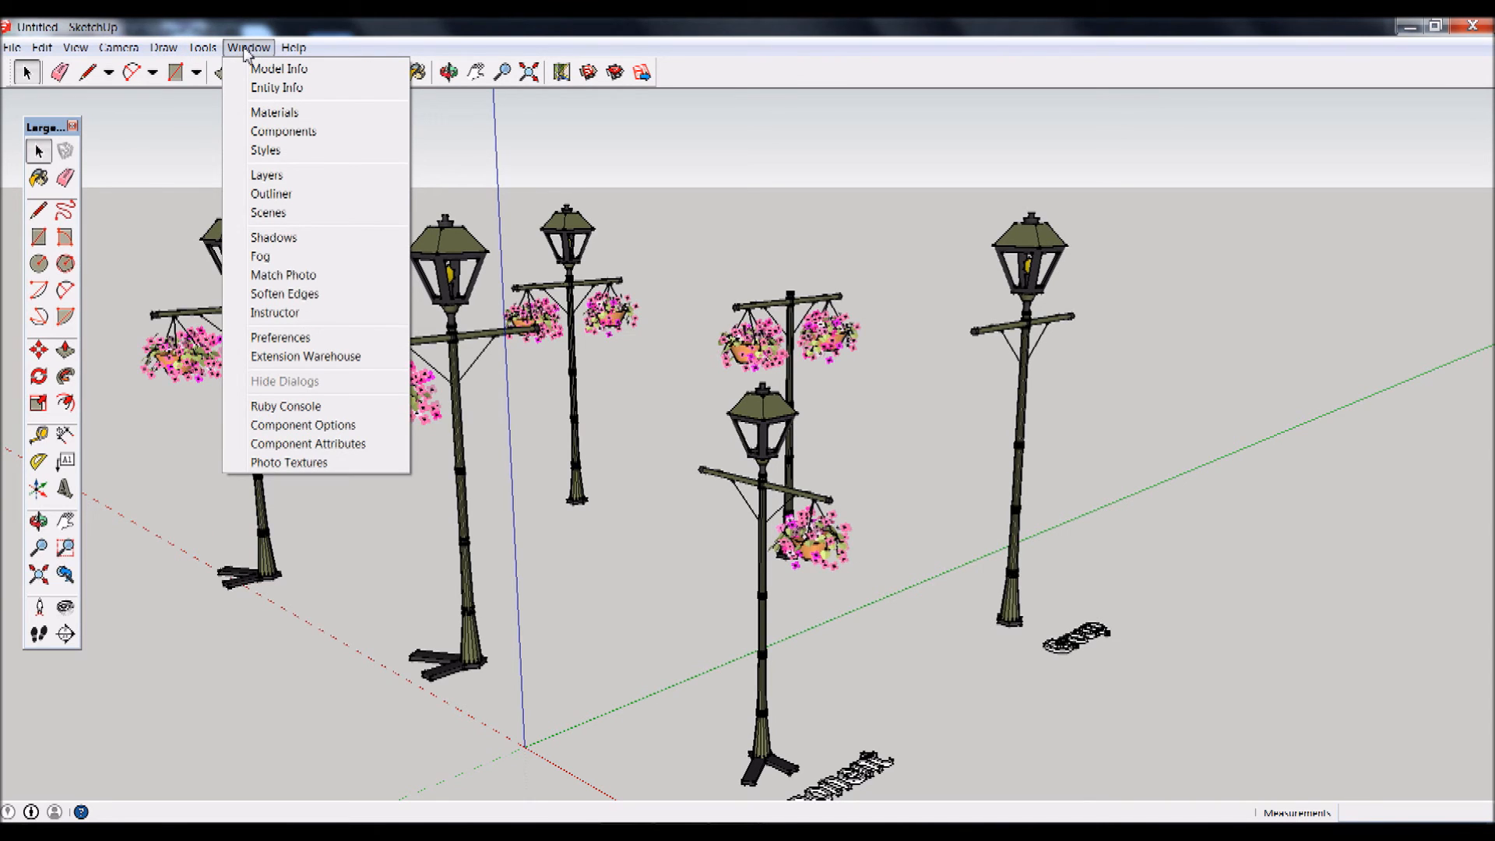
left_click(269, 132)
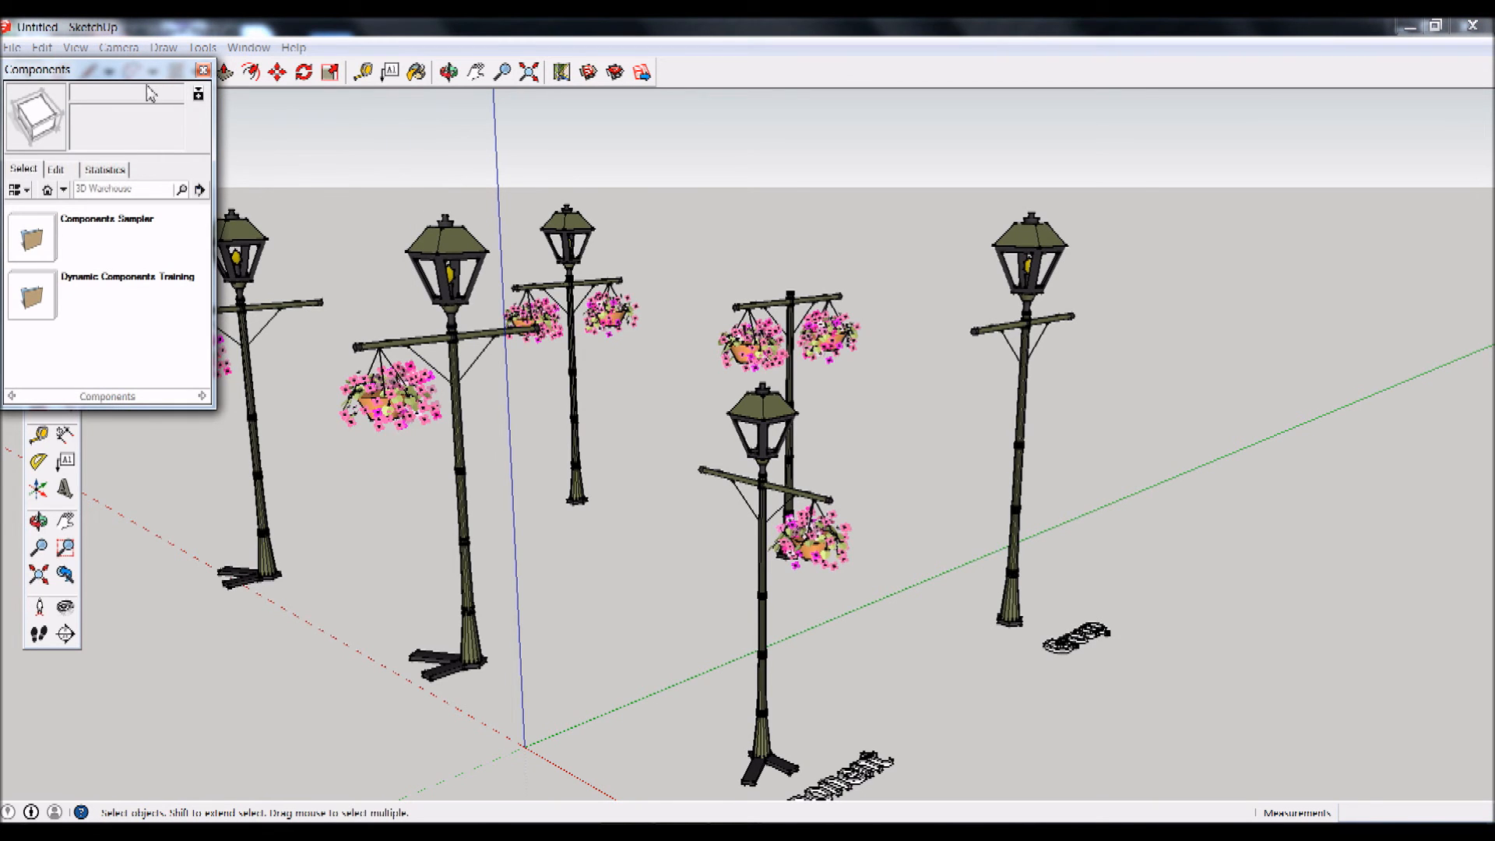
left_click_drag(137, 69, 1168, 153)
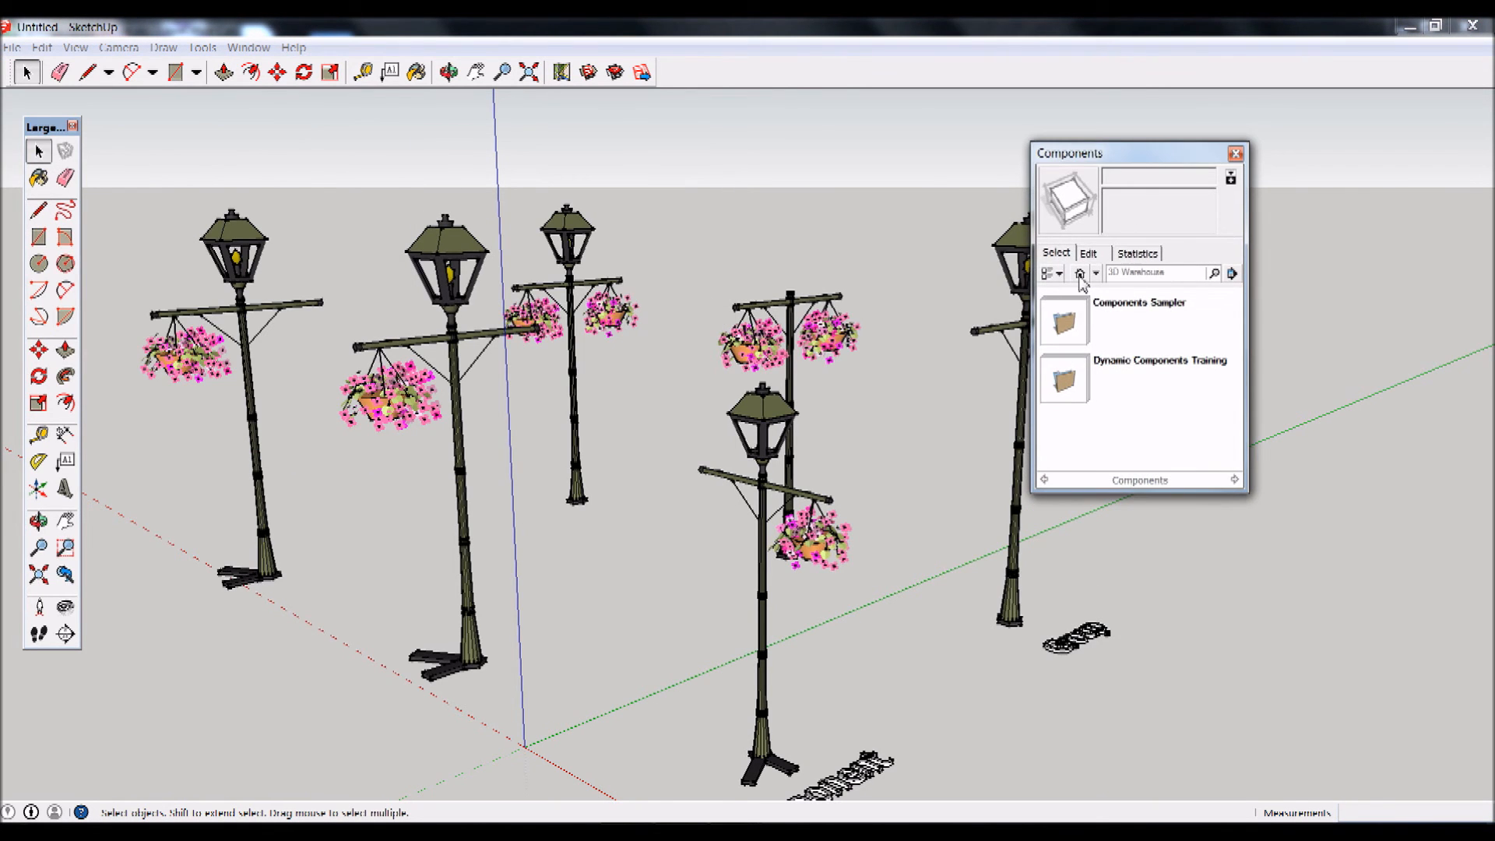
left_click(1079, 274)
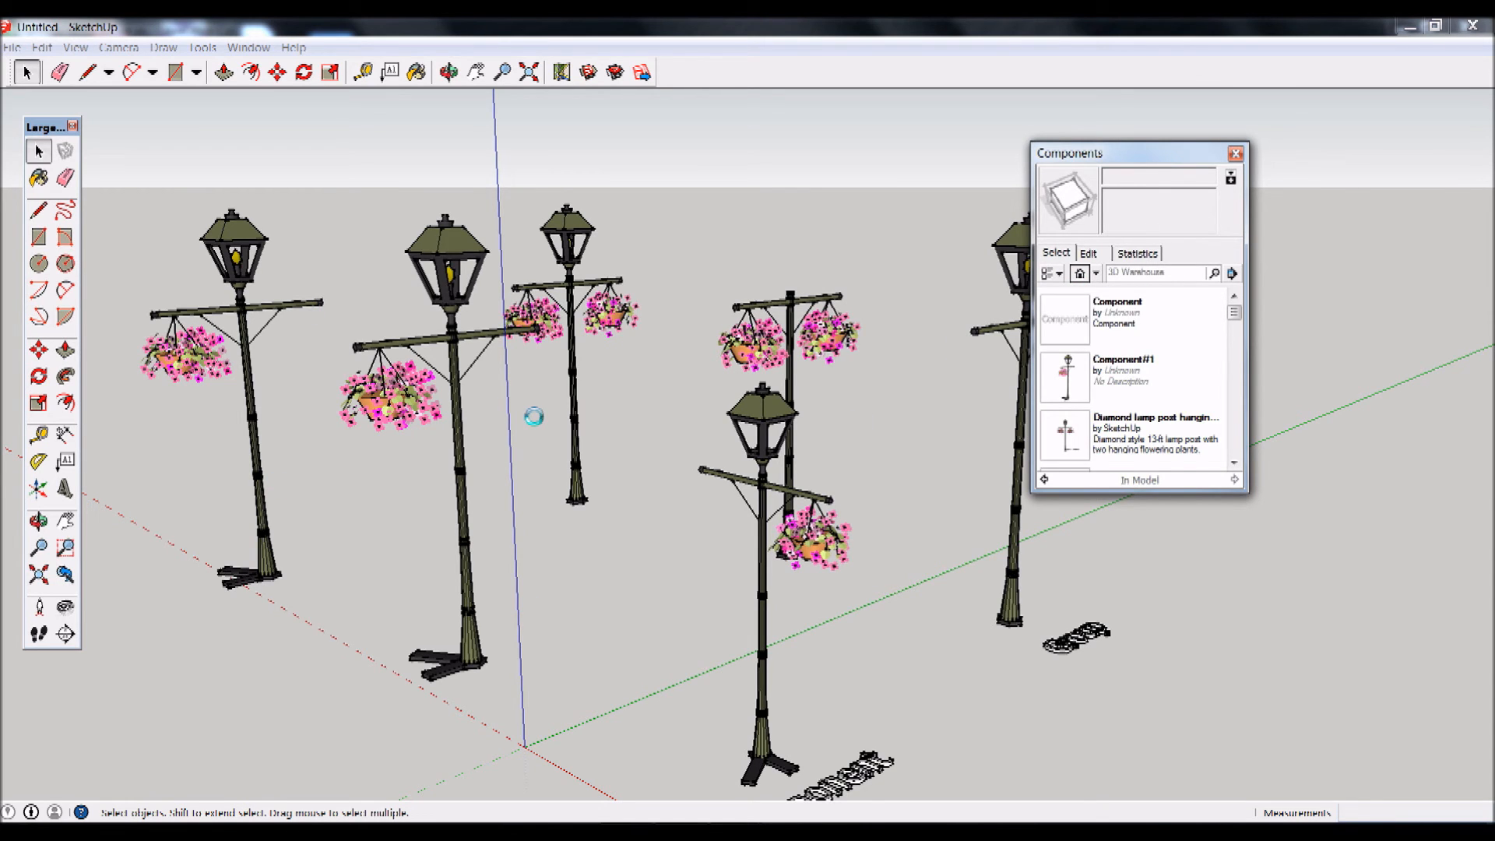
Browse the in-model components, picking lamp head#1, hanger and Group#1 in turn to preview them.
left_click_drag(1234, 312, 1219, 399)
left_click(1063, 412)
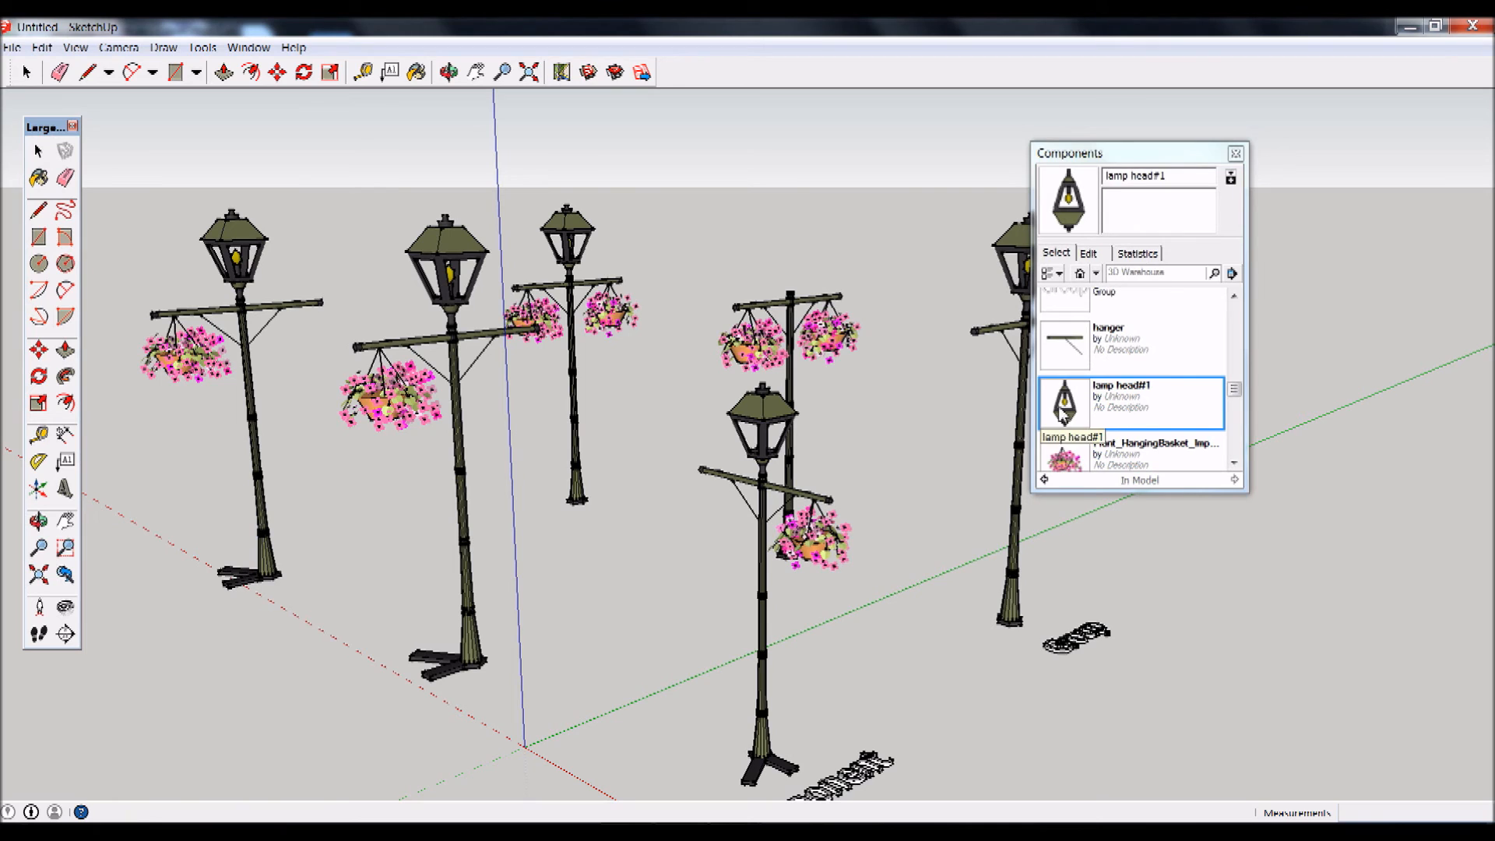
left_click(1125, 342)
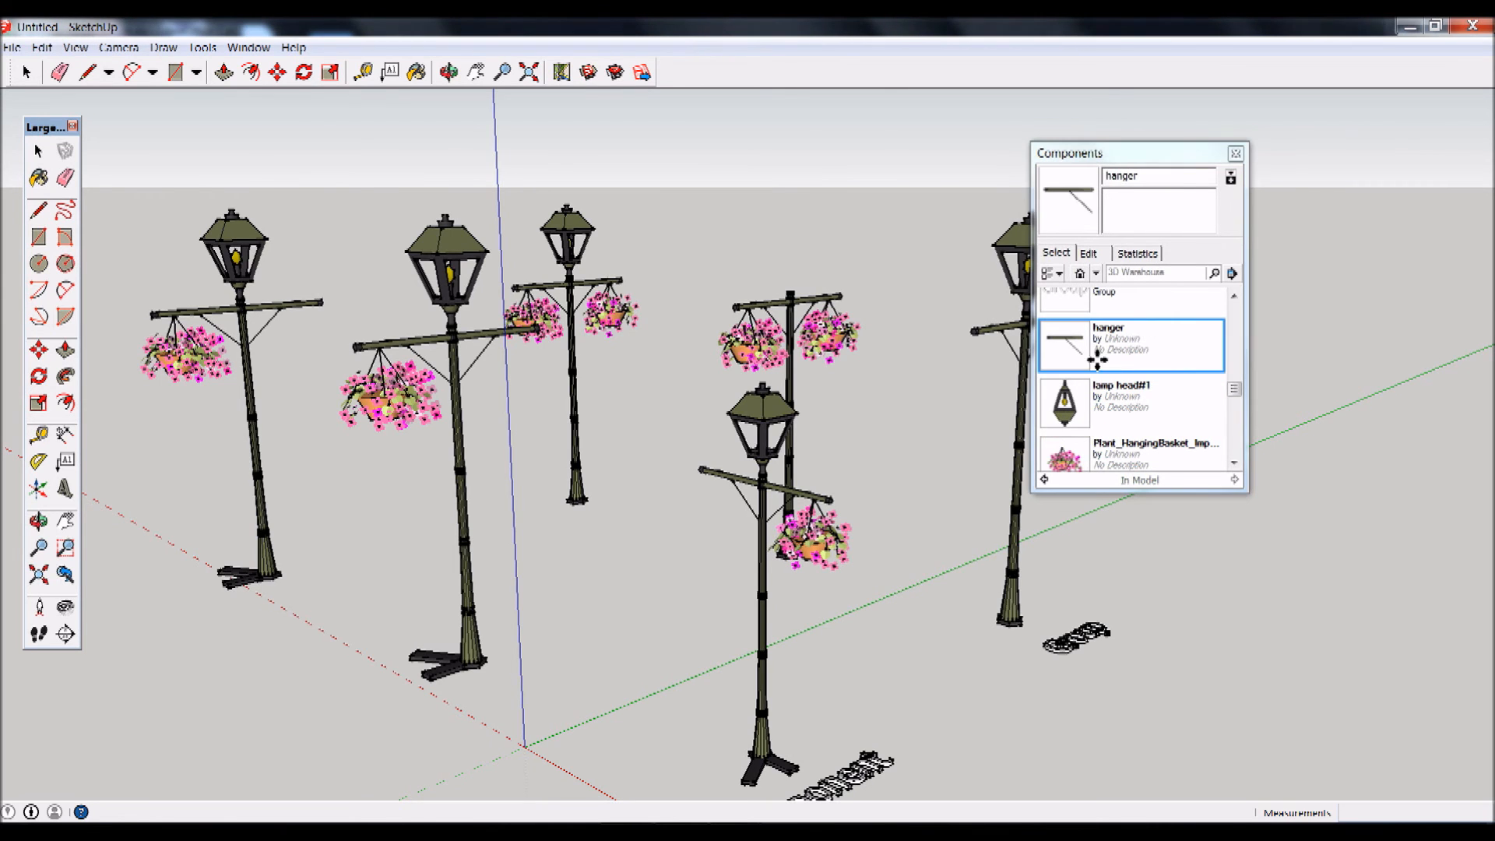
left_click(1236, 327)
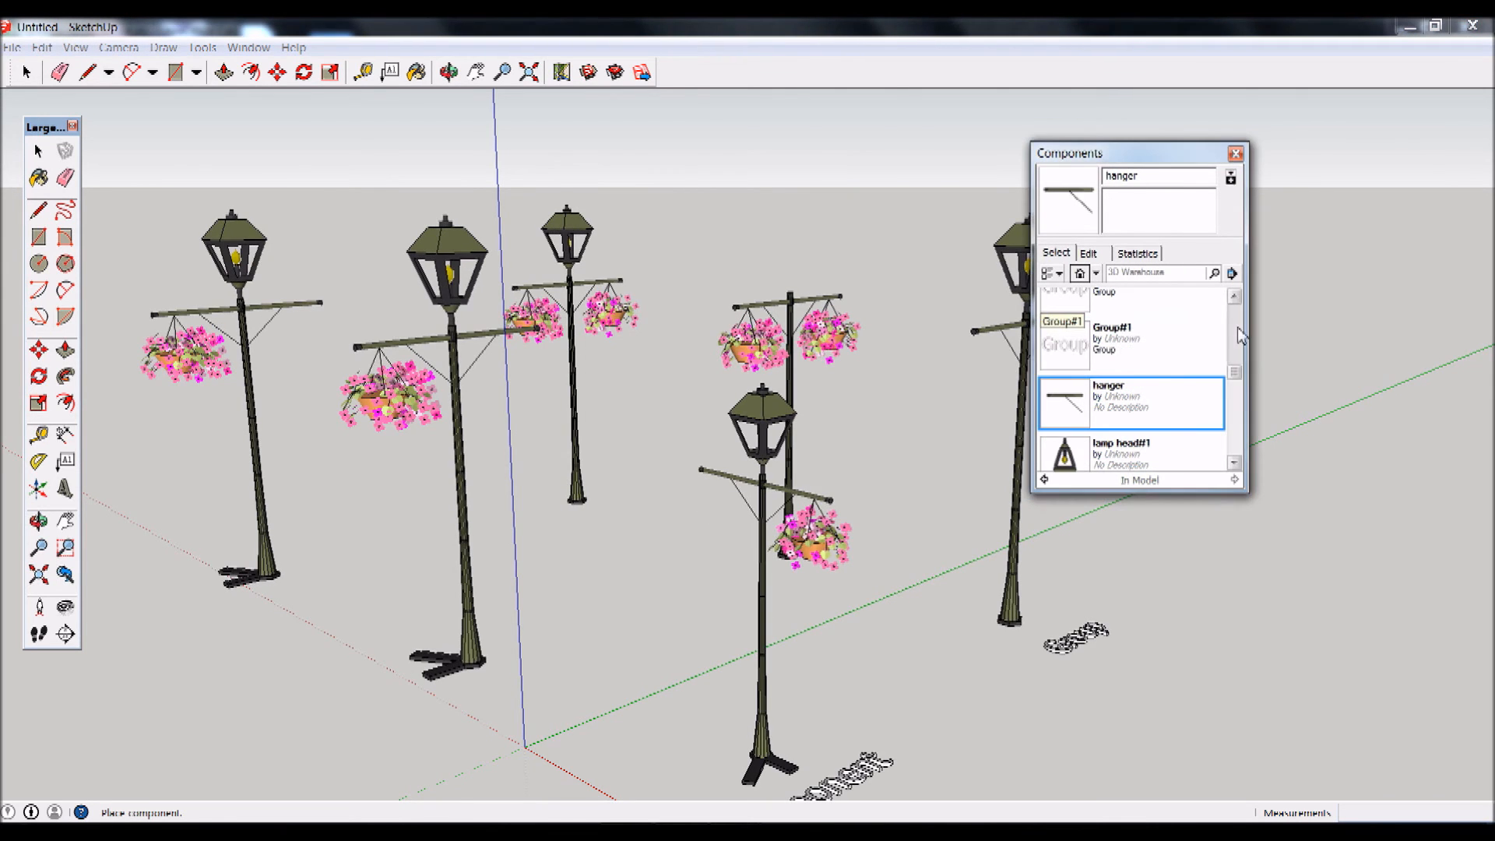
left_click(1090, 347)
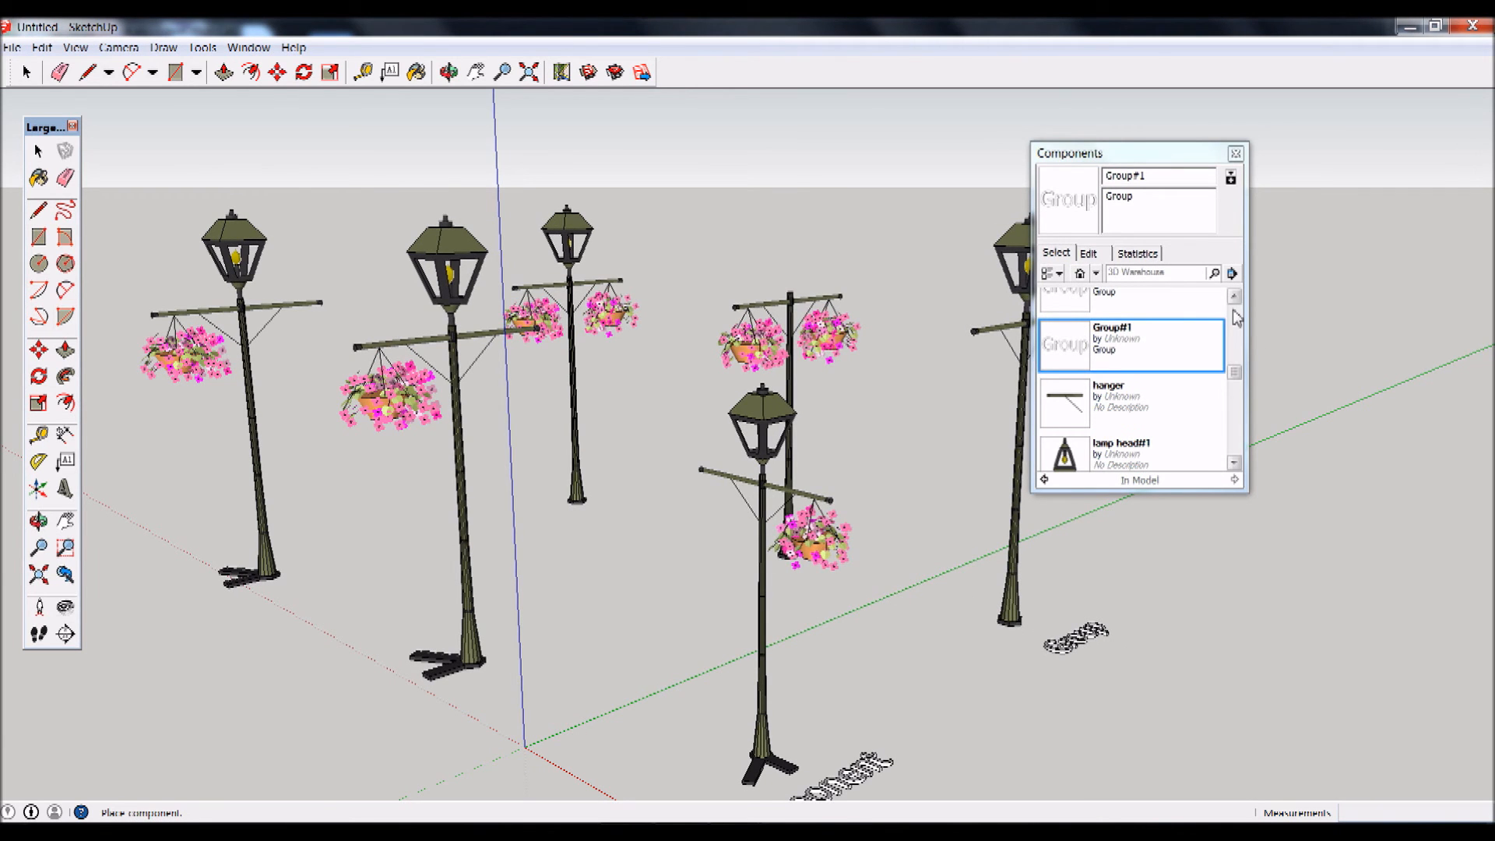
Insert a new instance of Component#1 on the ground beyond the Group label.
scroll(1241, 318, "up", 3)
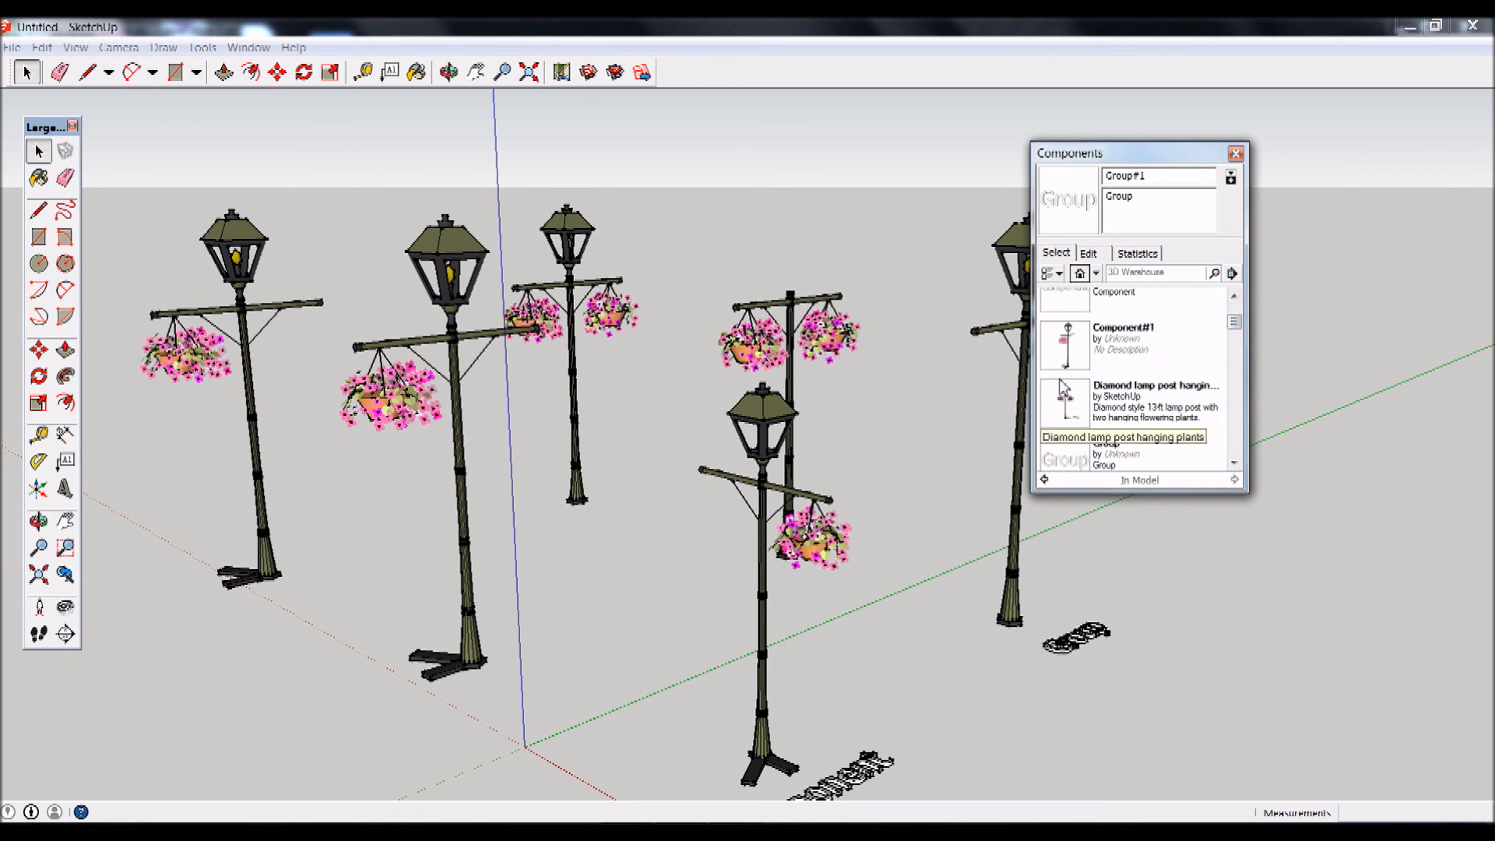
left_click(1060, 363)
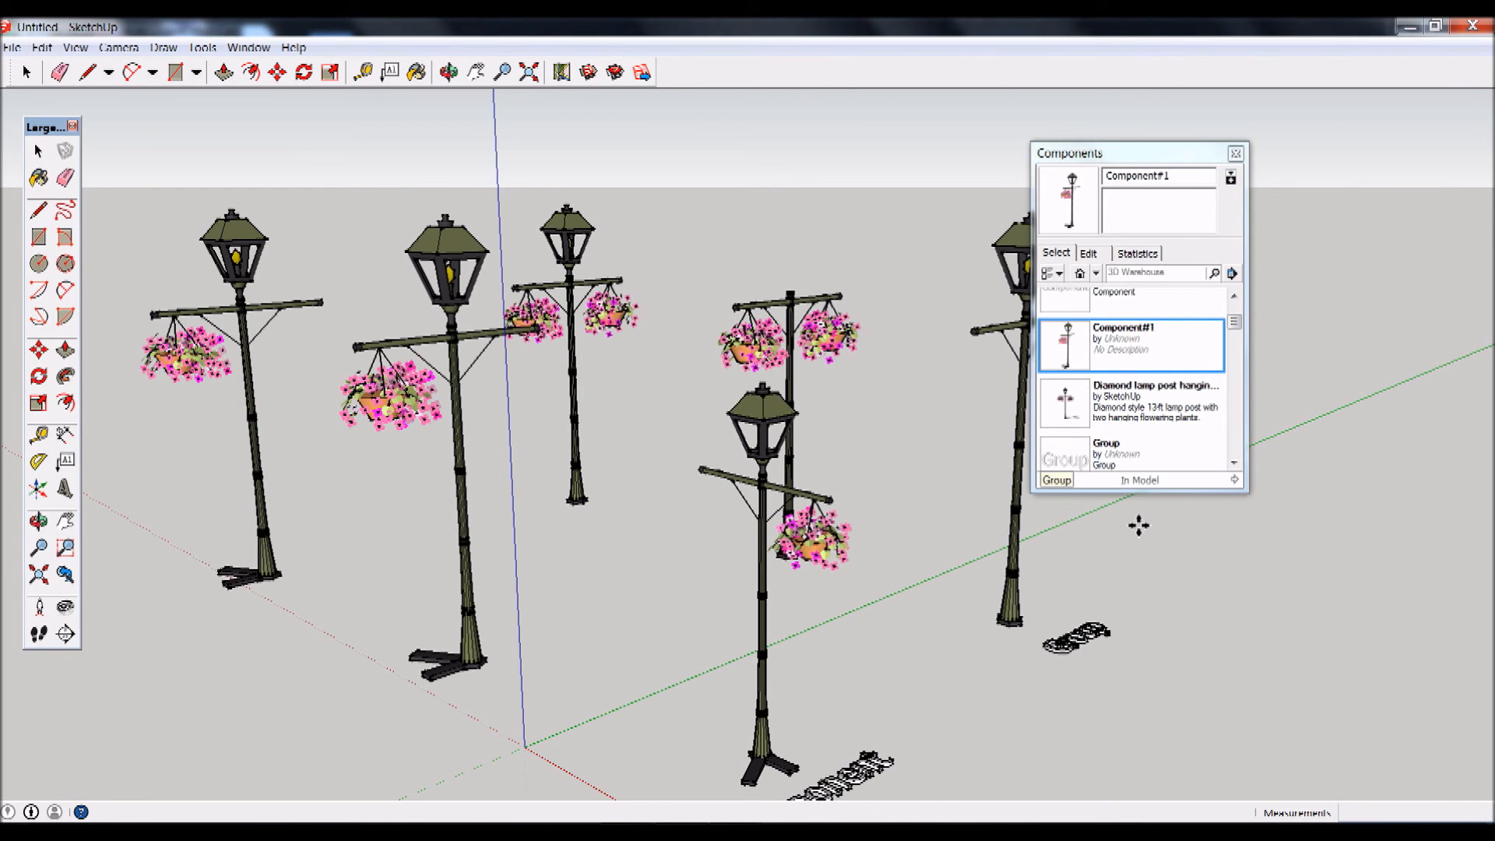
left_click(1312, 612)
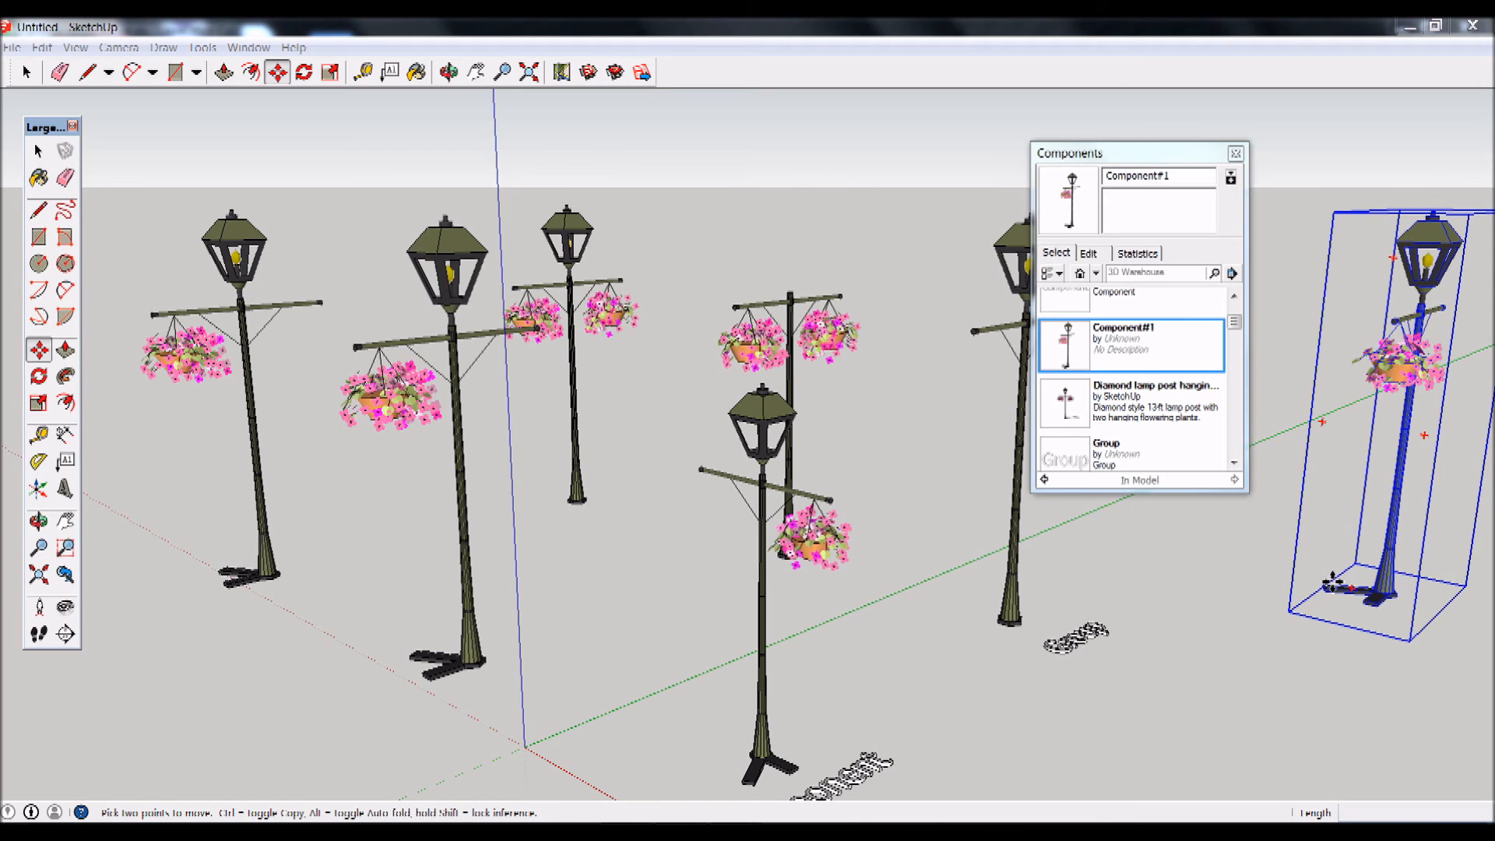
Enlarge the Components window and display its entries as thumbnails.
left_click_drag(1138, 156, 1138, 143)
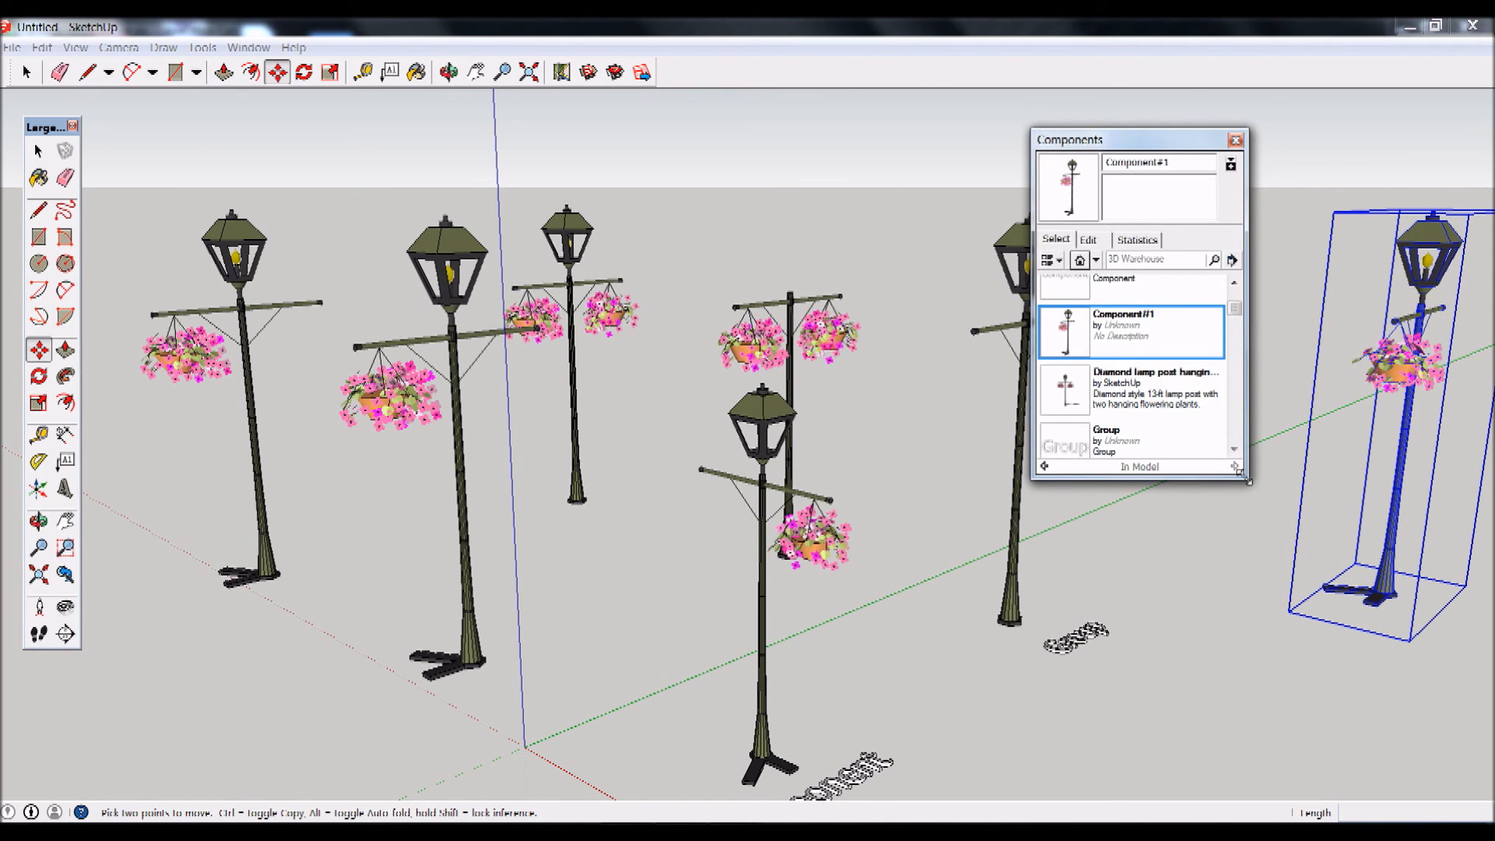
left_click_drag(1241, 481, 1394, 640)
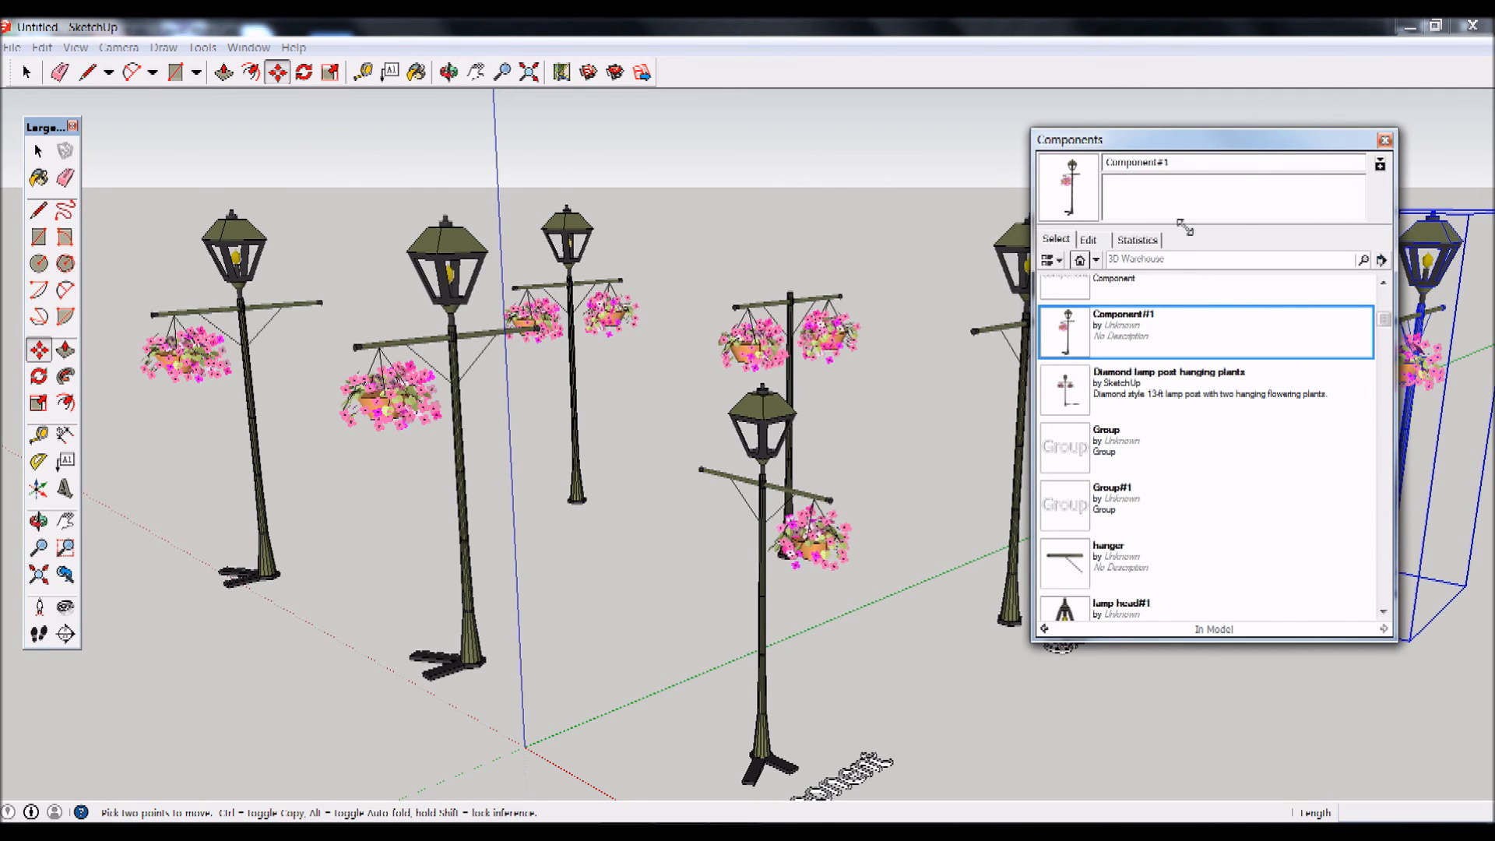
left_click(1054, 261)
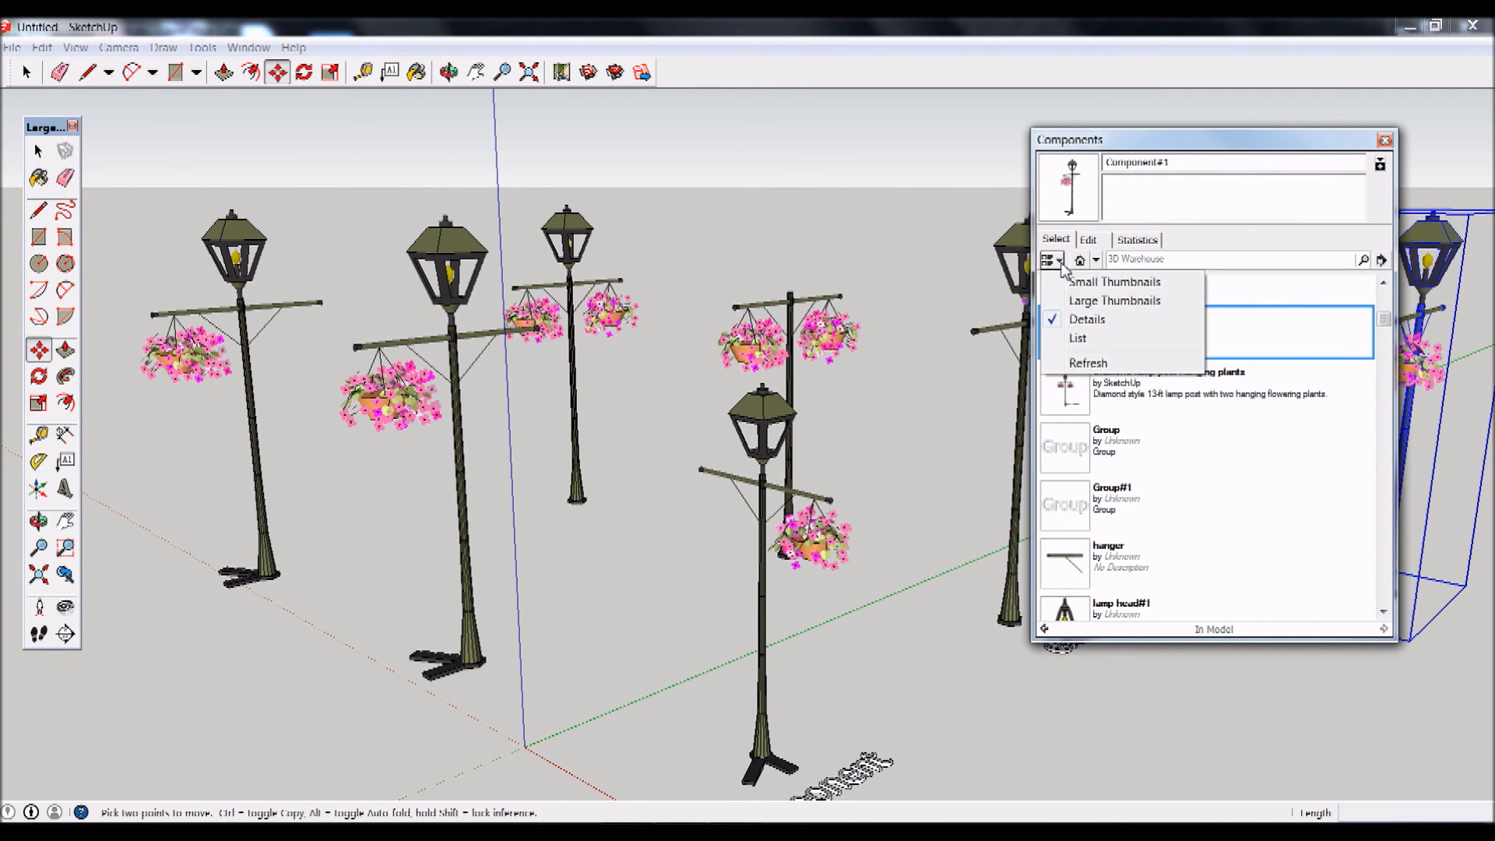
left_click(1097, 302)
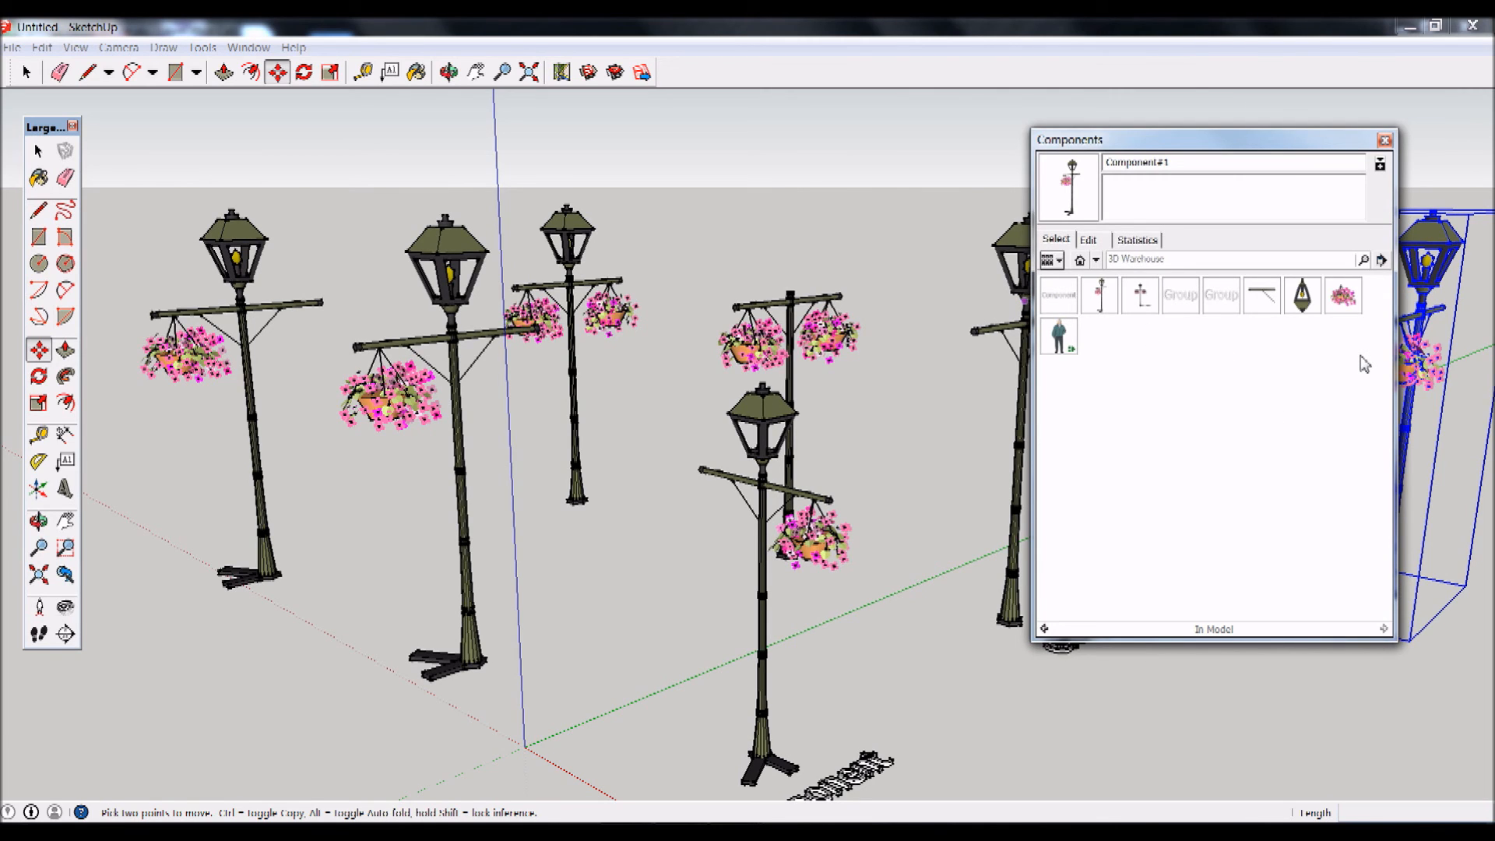
Switch the Components window from the in-model collection to the Components library.
left_click(1095, 261)
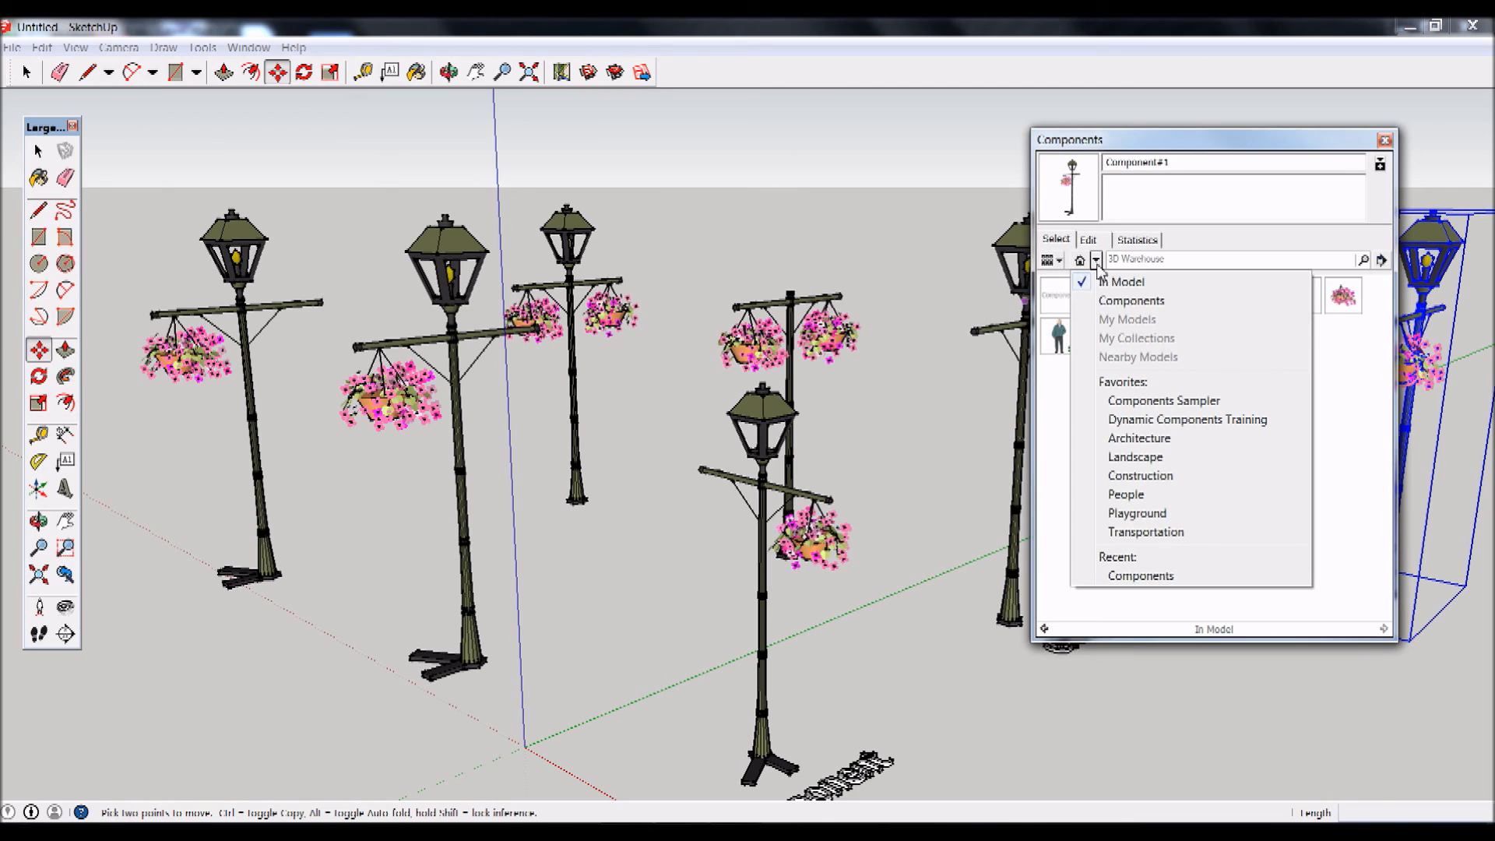
left_click(1126, 301)
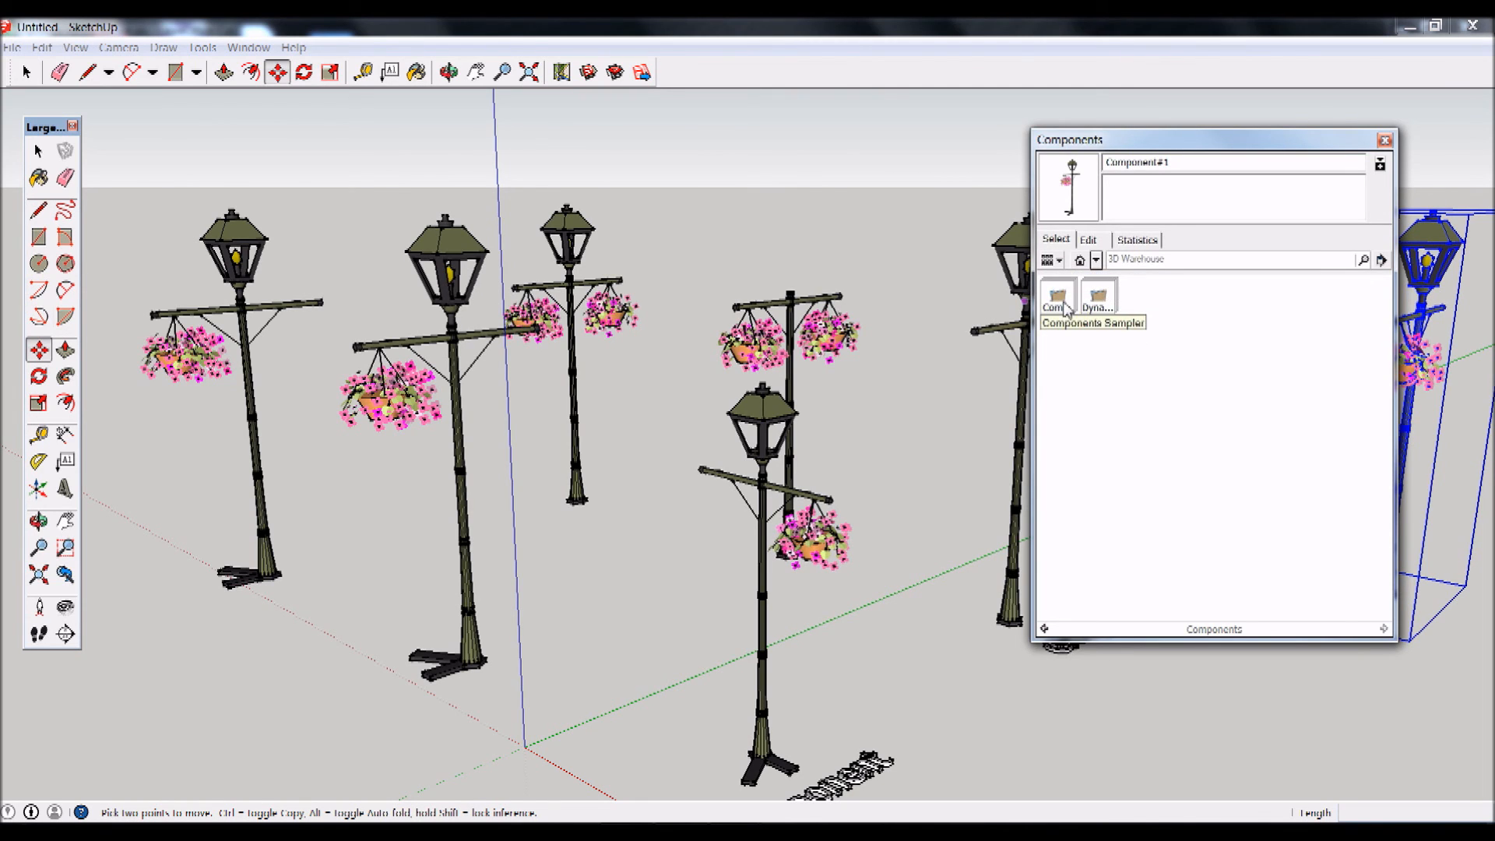
Browse the Dynamic Components Training collection, and switch the Components window to the Architecture collection.
left_click(1104, 305)
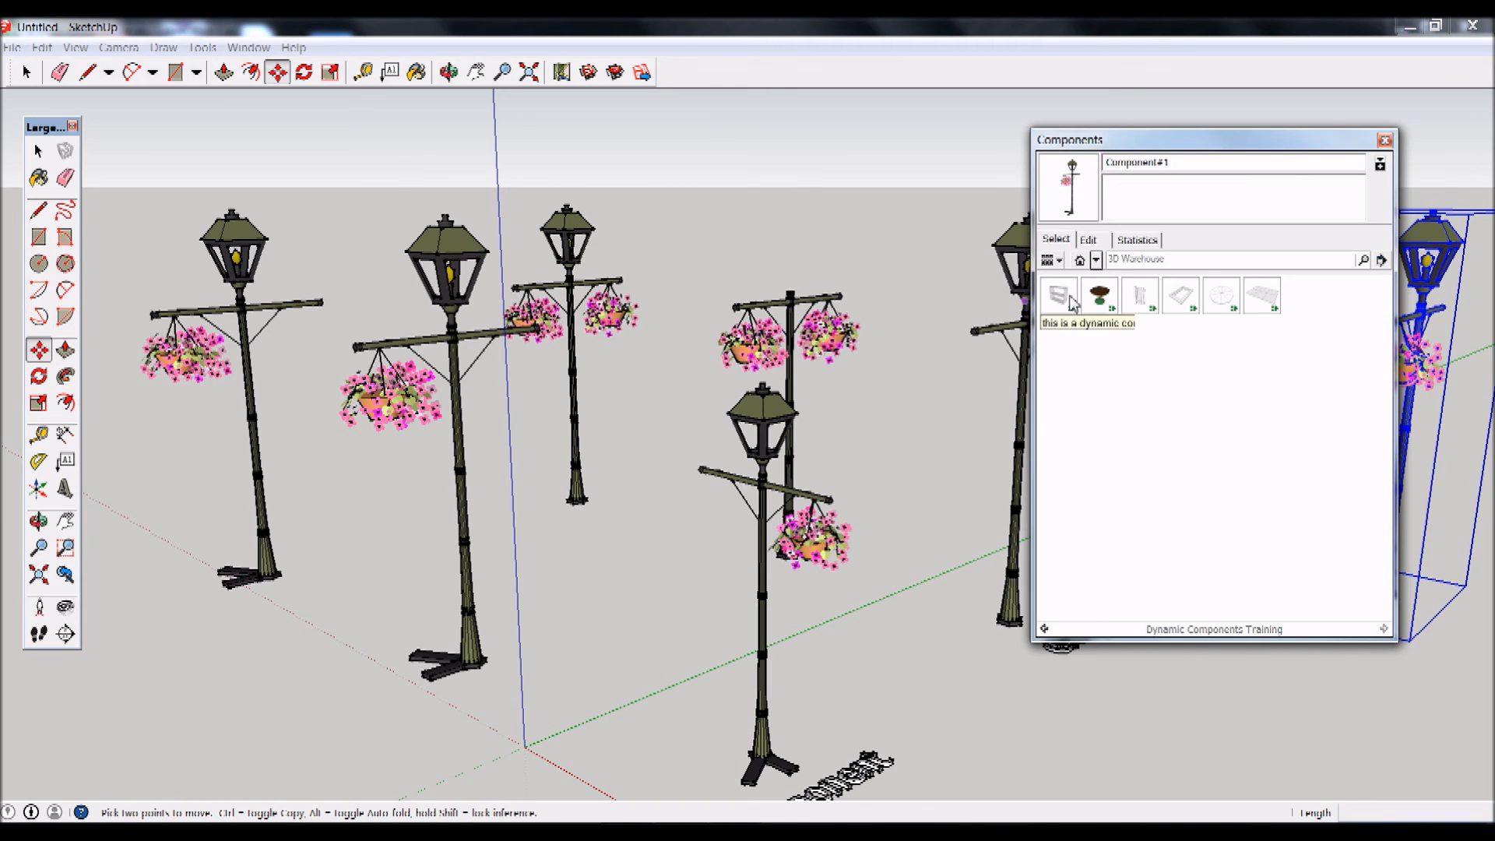
left_click(1097, 260)
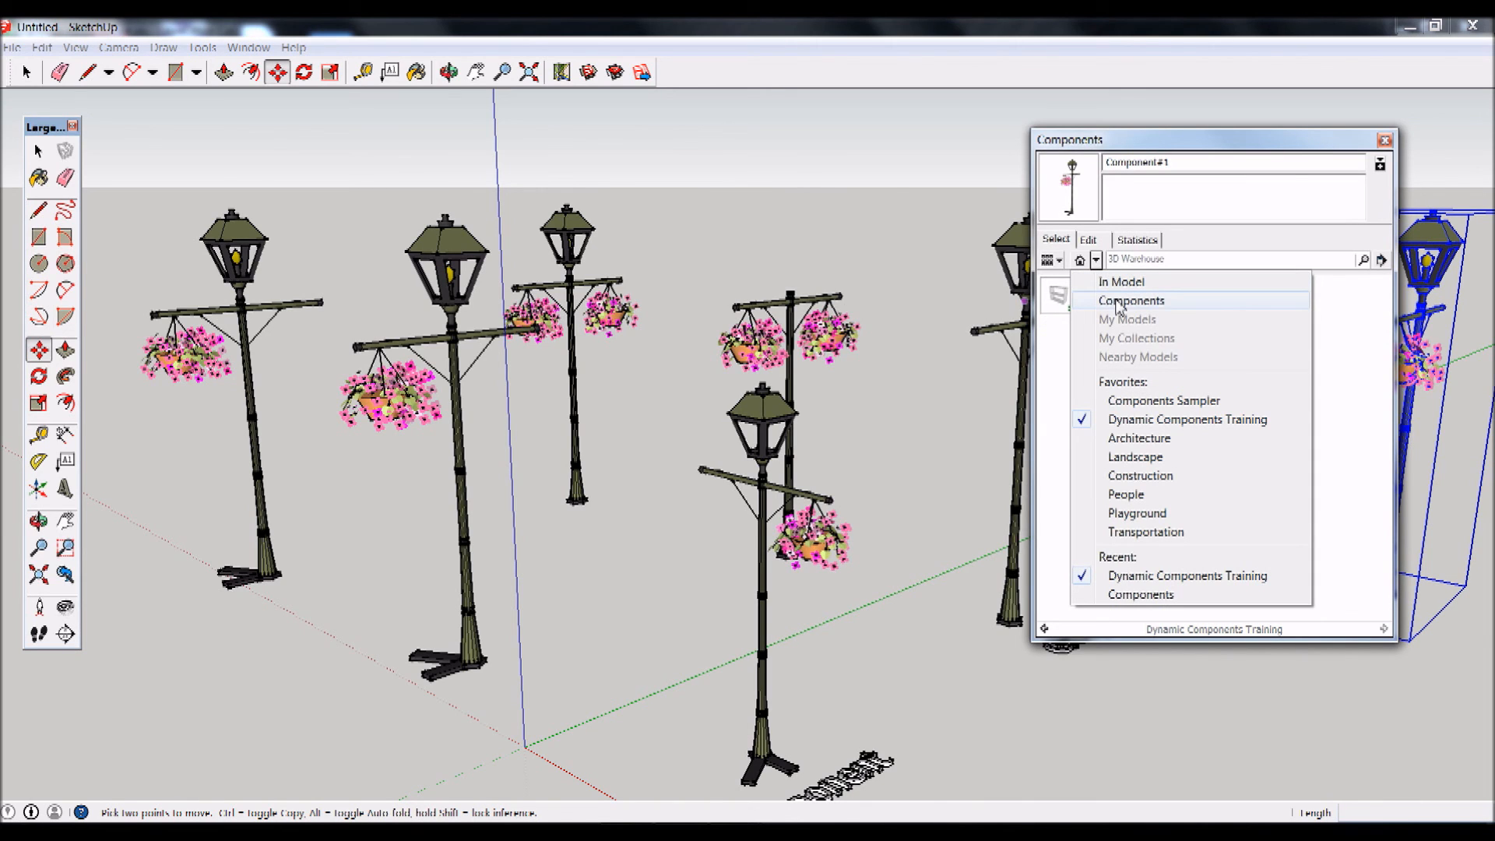
left_click(1135, 442)
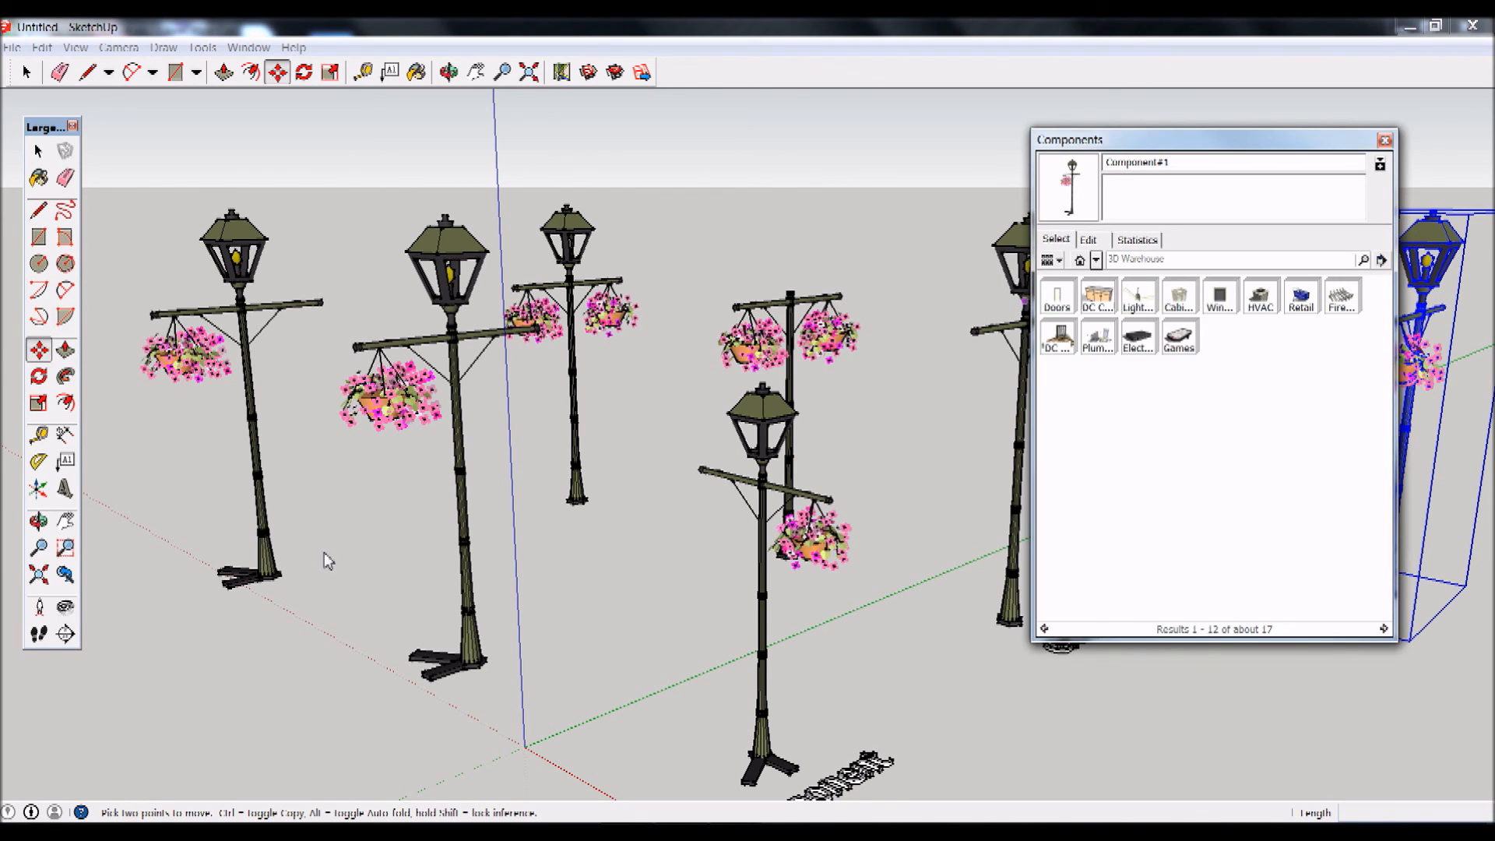
Insert the Tall Cabinet Open component from the Architecture subfolders on the ground near the blue axis, between the lamp posts.
left_click(1096, 300)
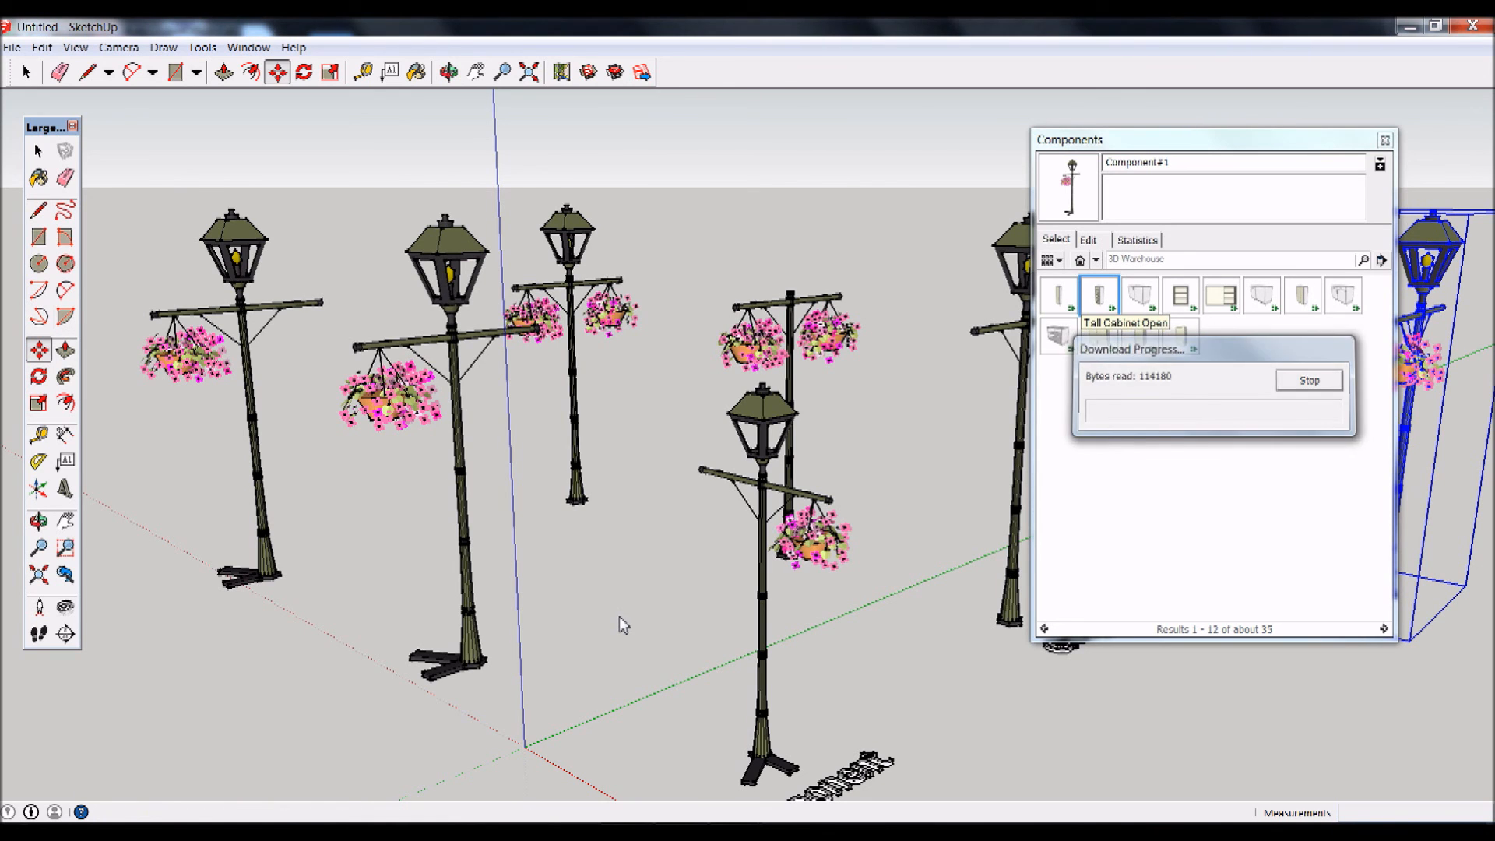
left_click(623, 636)
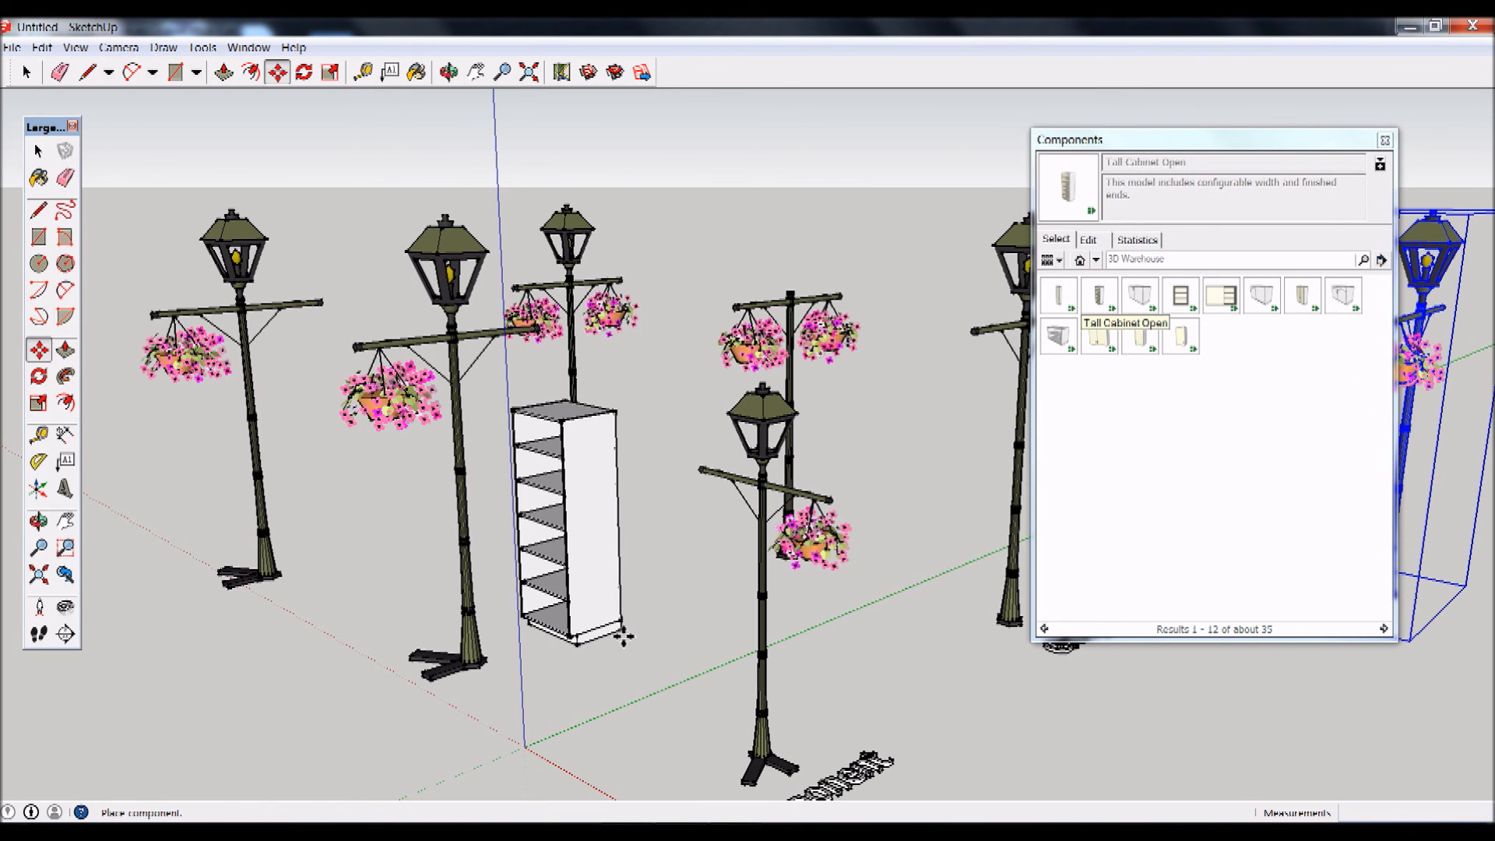
Insert the standing 2D Face Me man from the People collection on the ground between the lamp post and the cabinet, and deselect it.
left_click(1095, 260)
left_click(1118, 496)
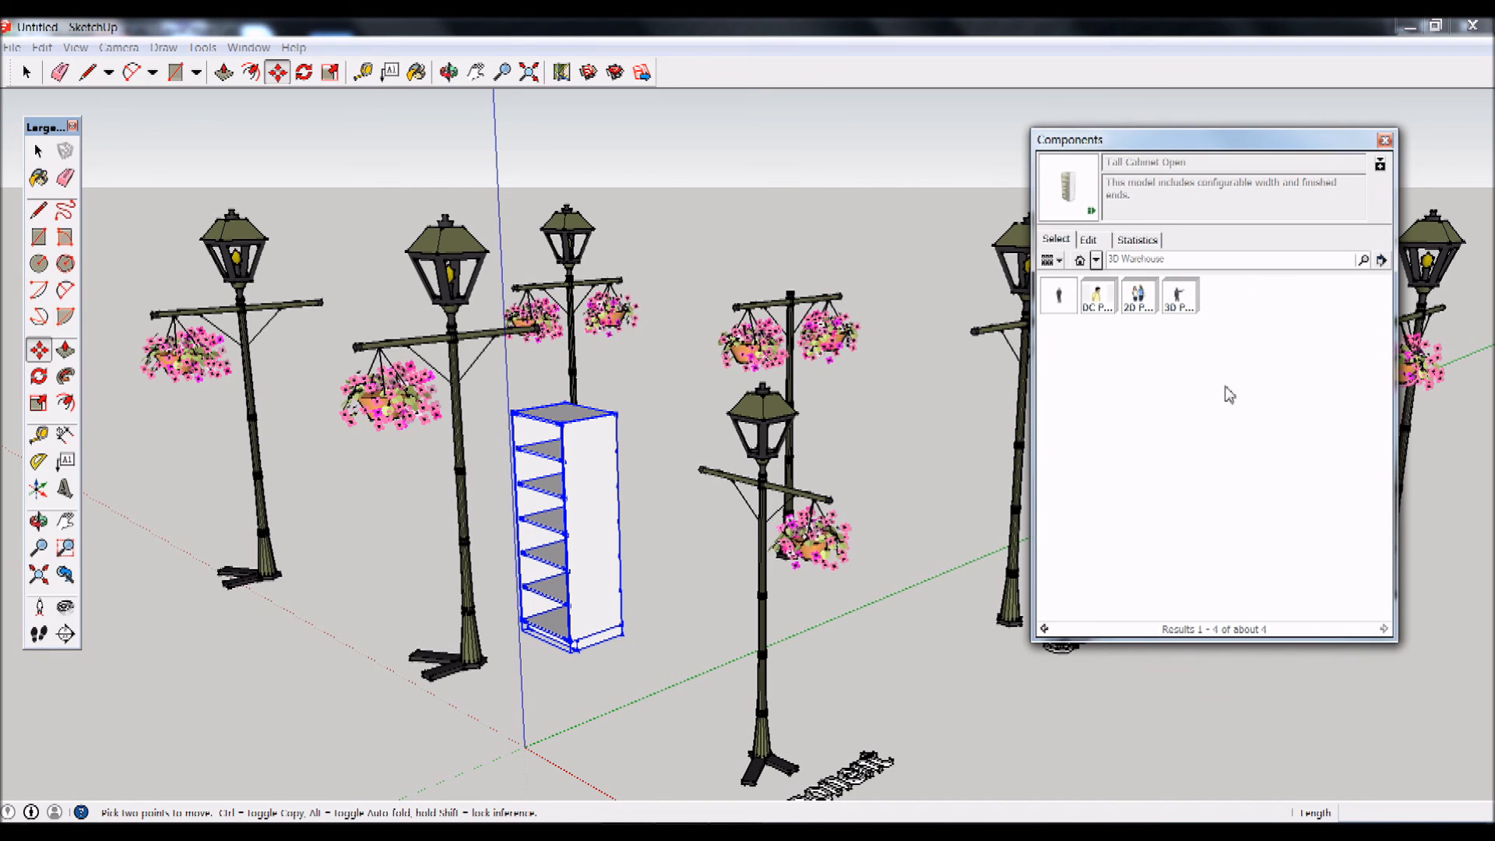
left_click(1058, 304)
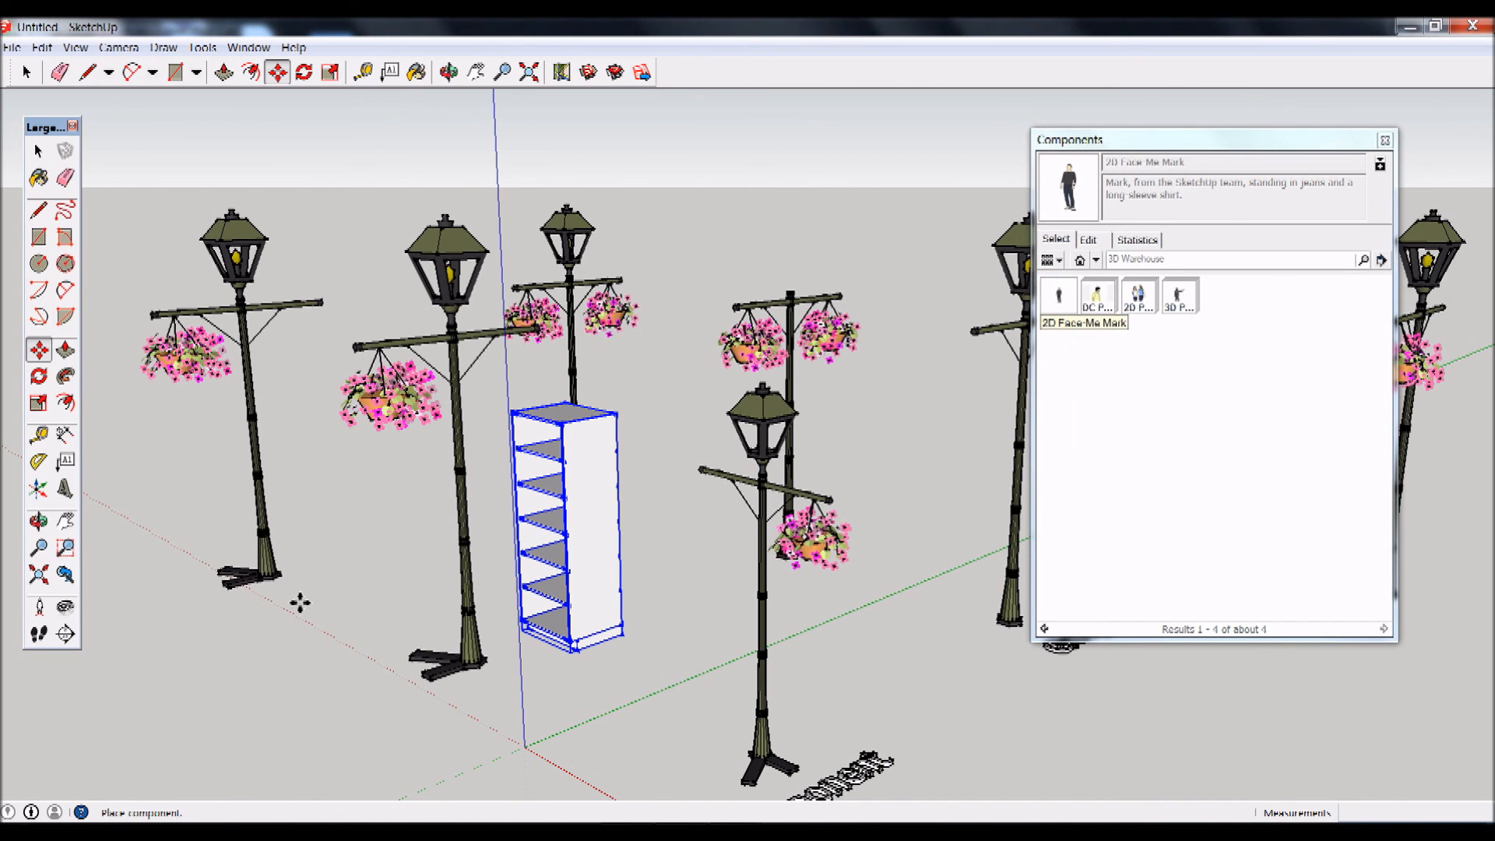
left_click(368, 617)
key("m")
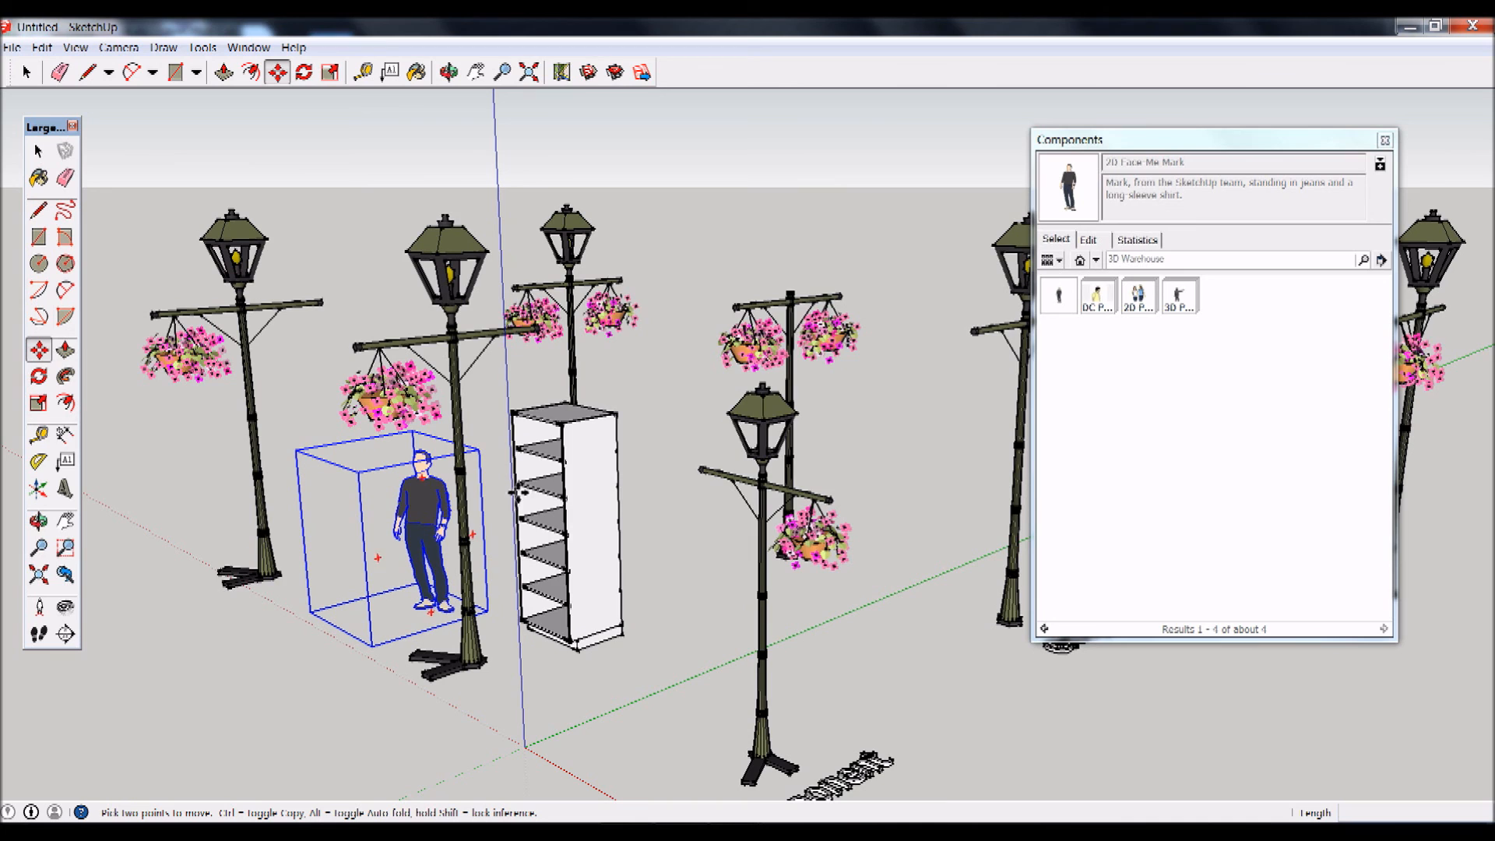
left_click(38, 151)
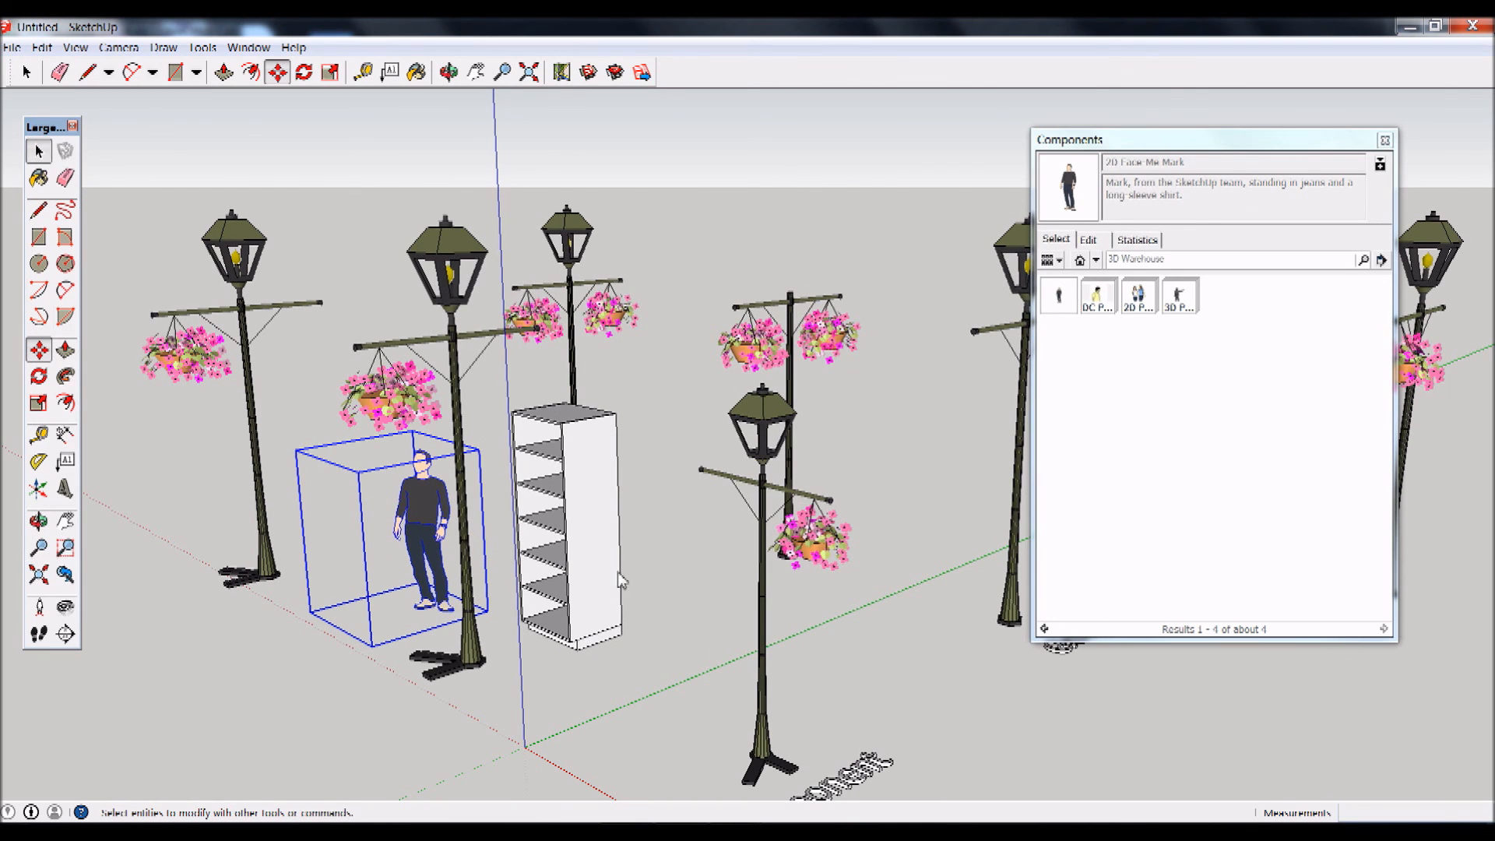
left_click(690, 613)
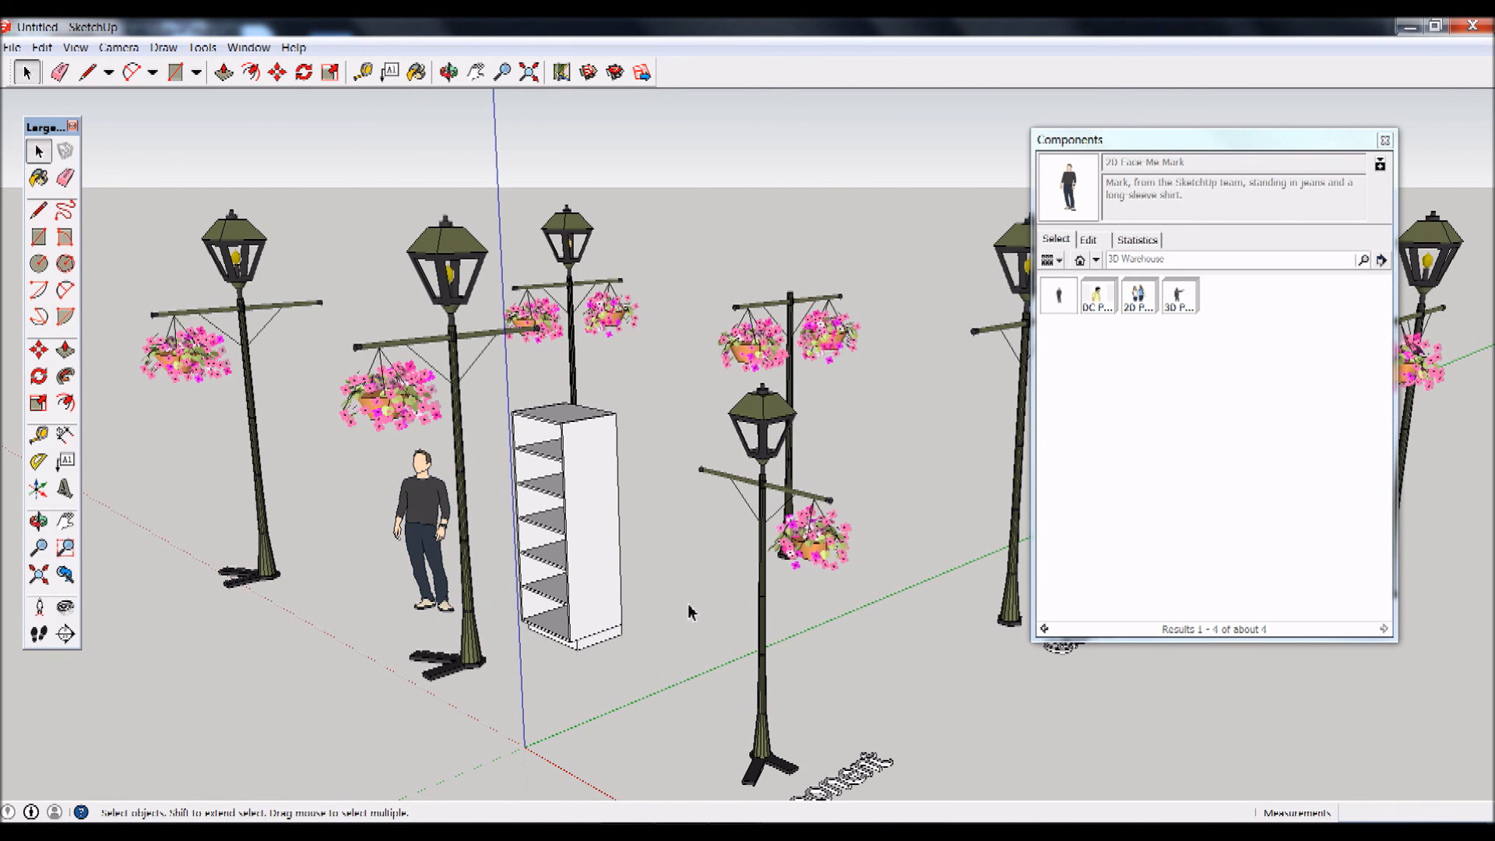